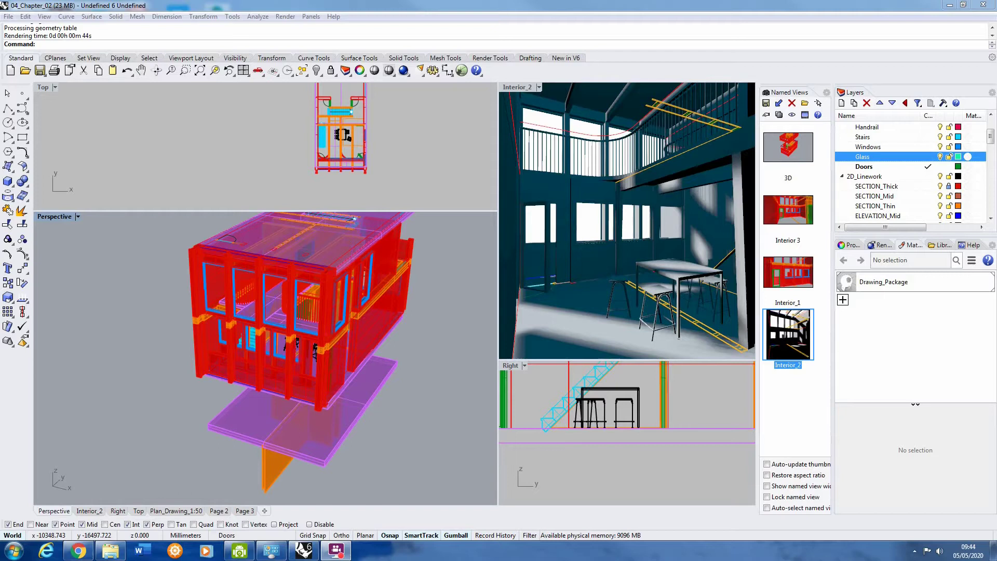
Examine the building model's exterior, windows and ground floor slab from several angles.
{"action": "left_click", "coordinate": [412, 381]}
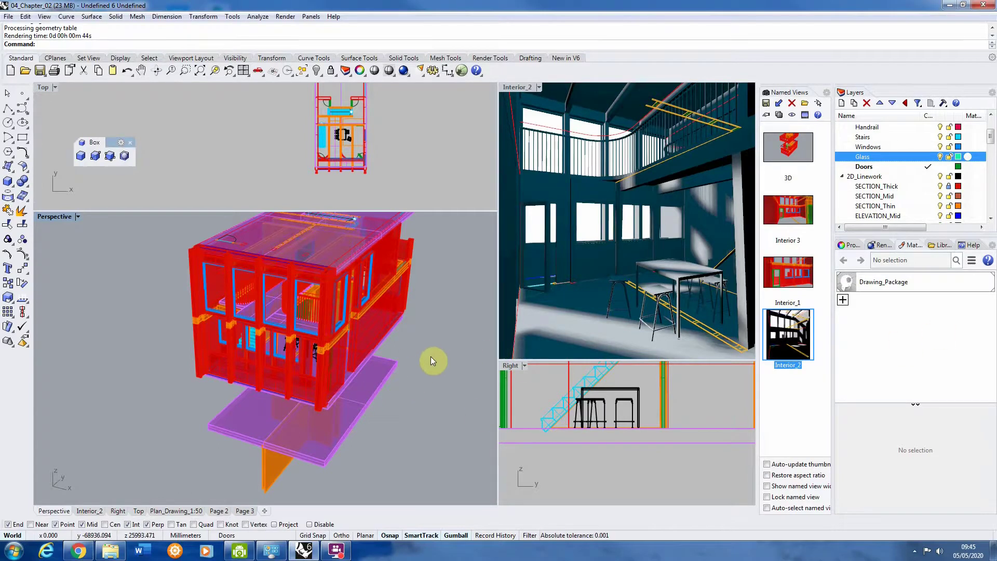
{"action": "scroll", "coordinate": [429, 359], "scroll_direction": "up", "scroll_amount": 5}
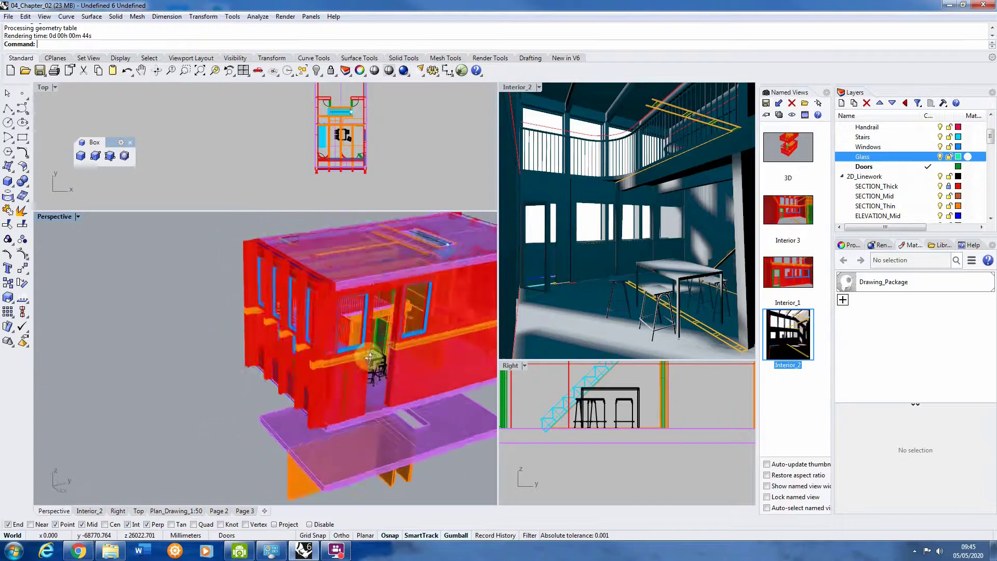
{"action": "scroll", "coordinate": [241, 334], "scroll_direction": "up", "scroll_amount": 2}
{"action": "scroll", "coordinate": [385, 391], "scroll_direction": "up", "scroll_amount": 2}
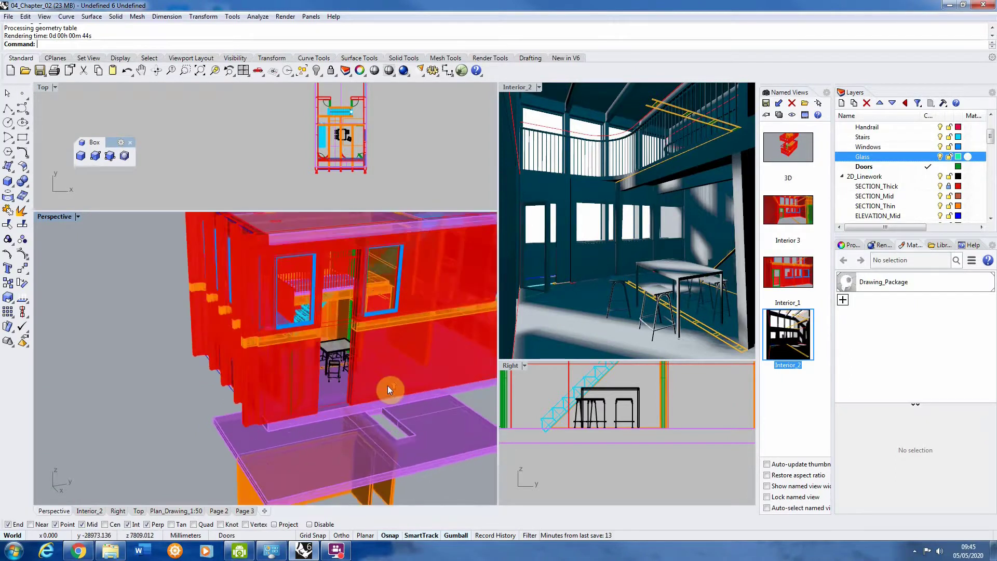
{"action": "scroll", "coordinate": [378, 390], "scroll_direction": "up", "scroll_amount": 2}
{"action": "right_click_drag", "start_coordinate": [339, 397], "coordinate": [375, 389]}
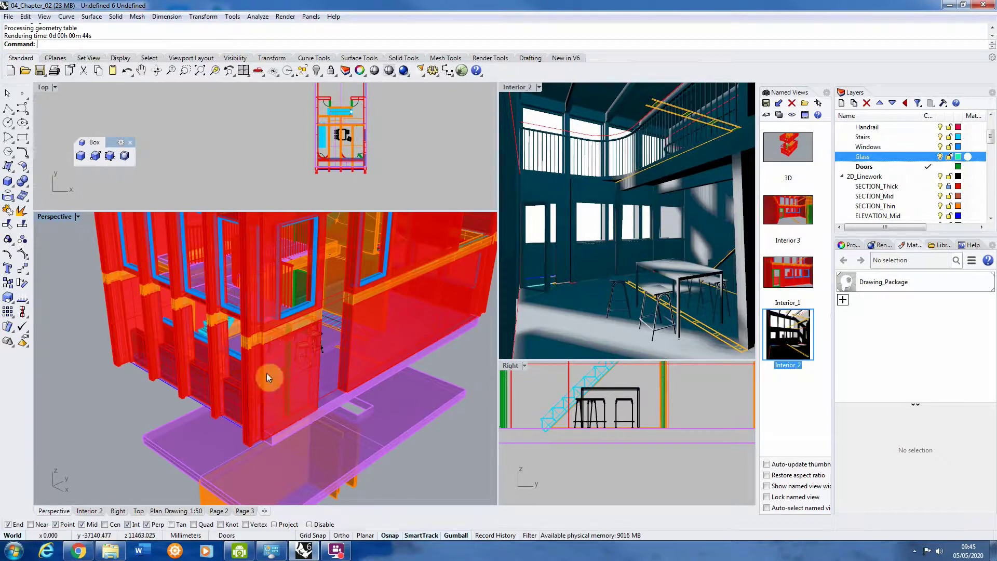
{"action": "right_click_drag", "start_coordinate": [306, 263], "coordinate": [360, 231]}
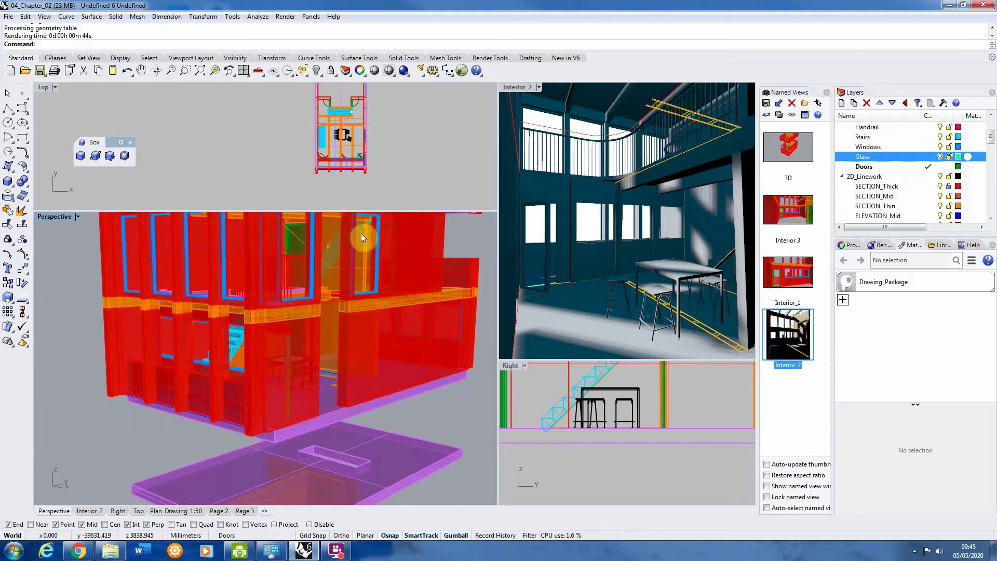
{"action": "left_click", "coordinate": [360, 232]}
{"action": "left_click", "coordinate": [405, 261]}
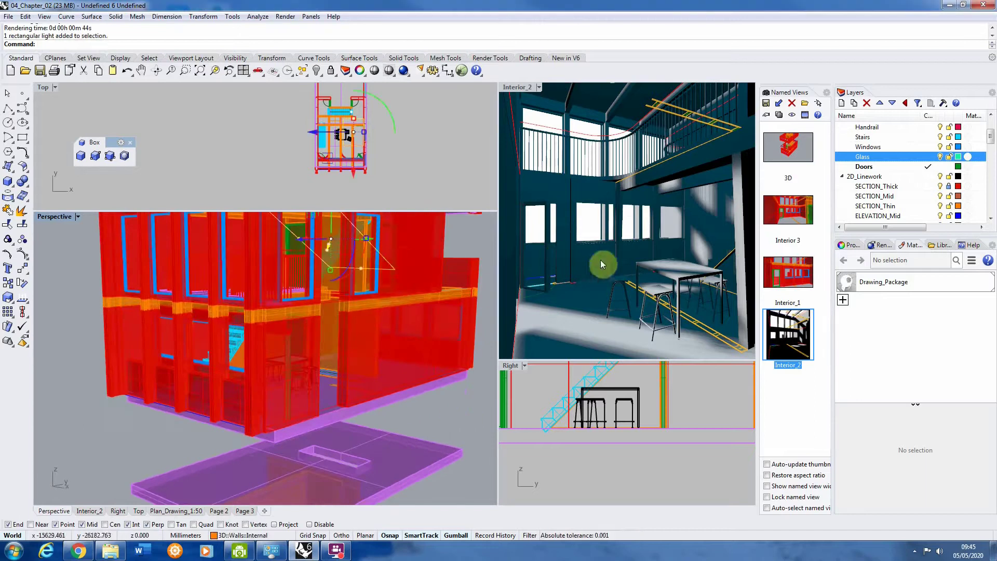
{"action": "left_click", "coordinate": [578, 328]}
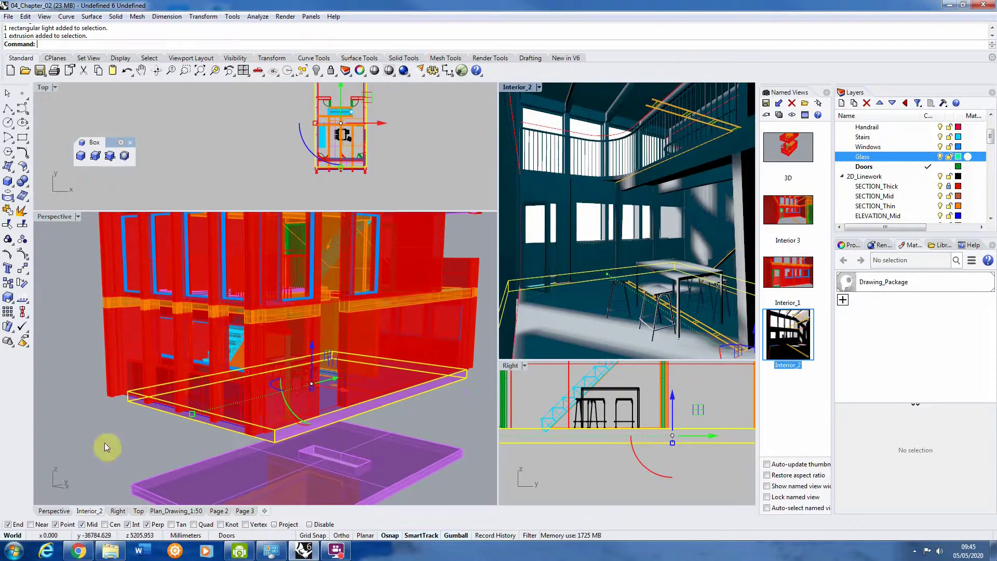
{"action": "left_click", "coordinate": [91, 455]}
{"action": "right_click_drag", "start_coordinate": [207, 380], "coordinate": [240, 398]}
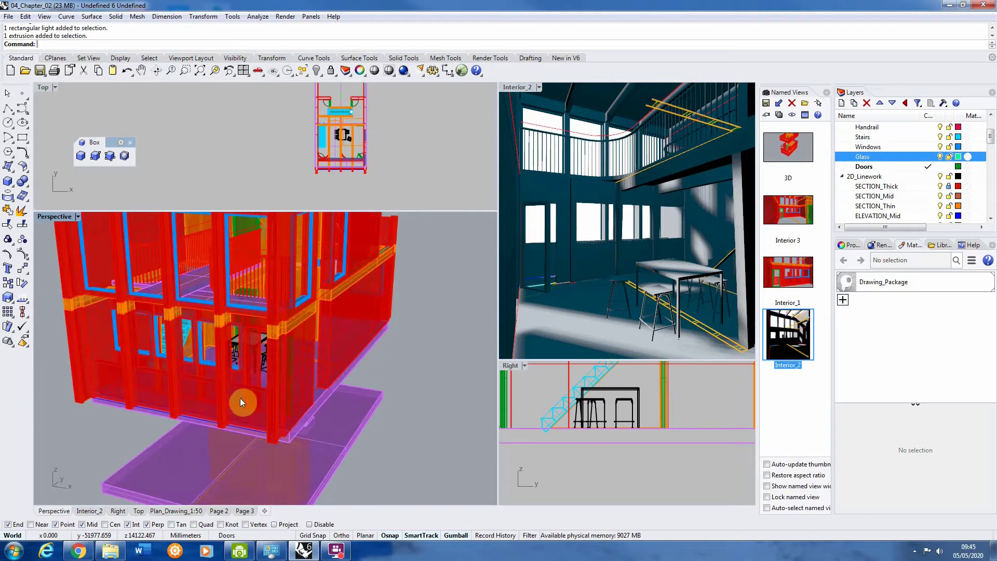
Run a render preview of the Interior_2 view and close the render window.
{"action": "left_click", "coordinate": [561, 124]}
{"action": "left_click", "coordinate": [285, 16]}
{"action": "left_click", "coordinate": [309, 37]}
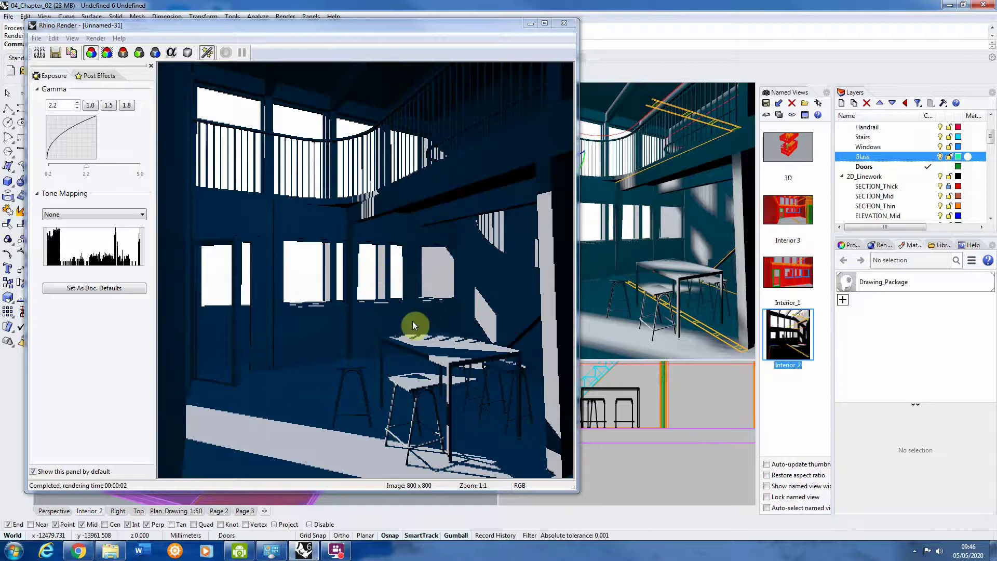
{"action": "left_click", "coordinate": [563, 22]}
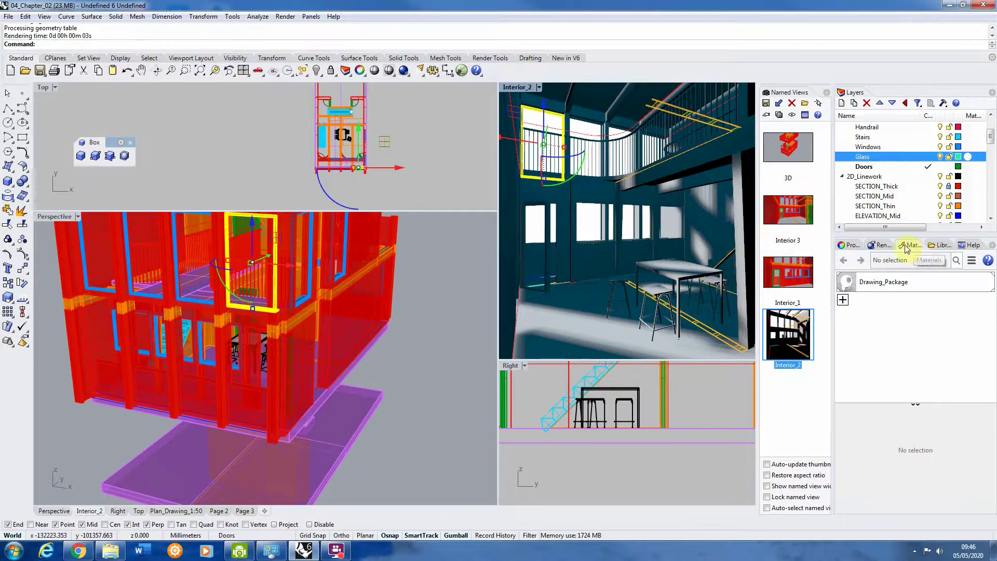
{"action": "left_click", "coordinate": [851, 245]}
{"action": "left_click", "coordinate": [426, 275]}
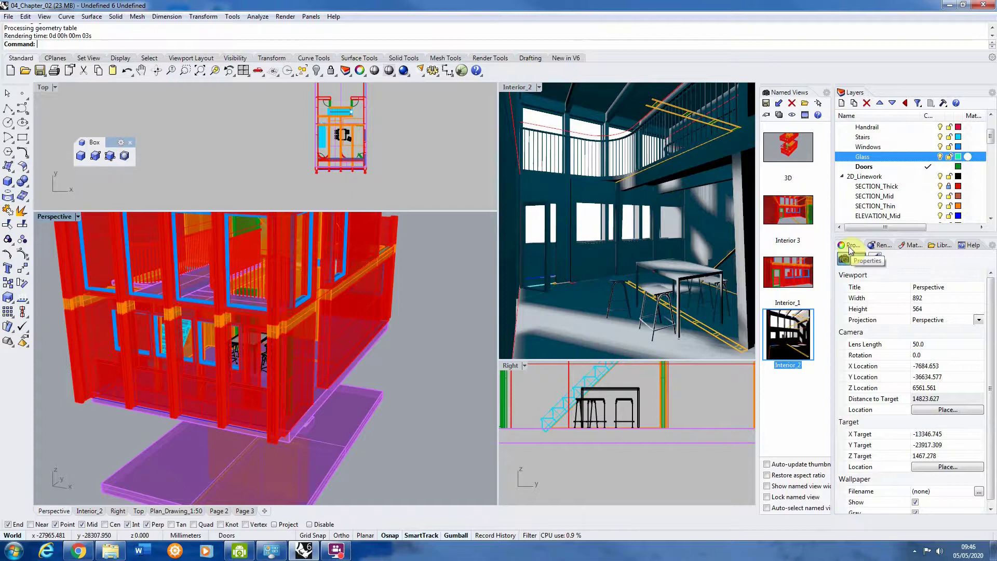
{"action": "left_click", "coordinate": [912, 247]}
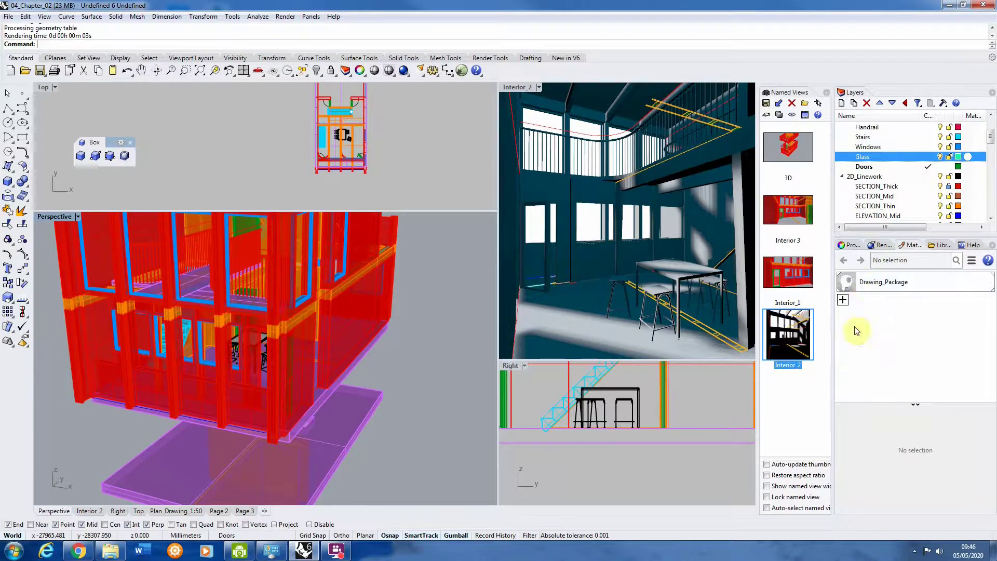
{"action": "left_click", "coordinate": [843, 301]}
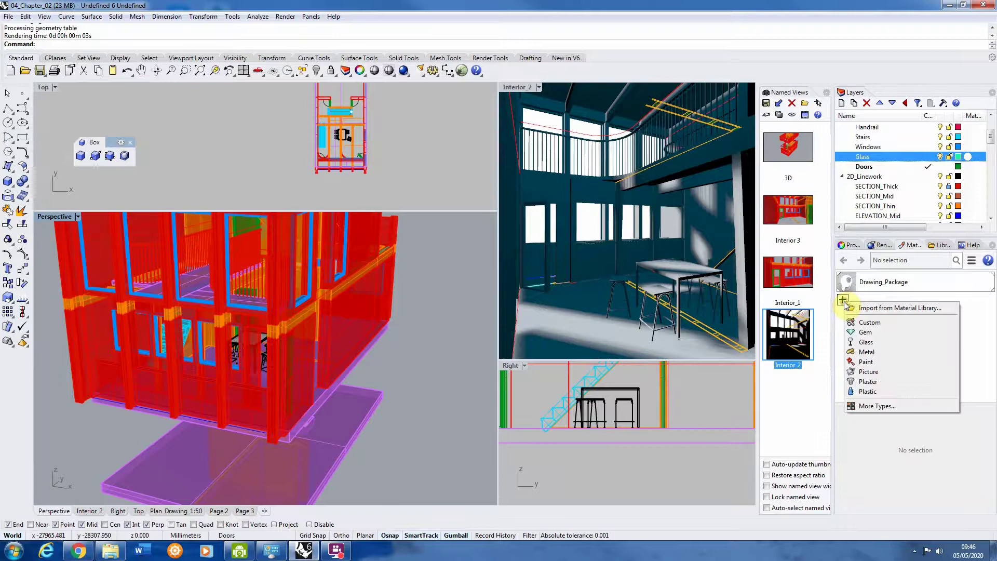
{"action": "left_click", "coordinate": [983, 349]}
{"action": "left_click", "coordinate": [285, 17]}
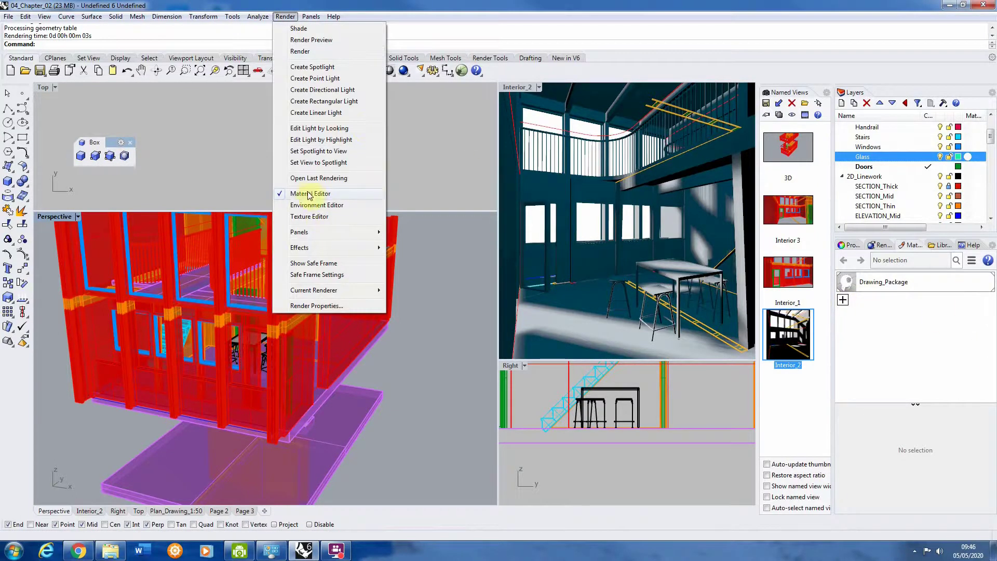
{"action": "left_click", "coordinate": [901, 326]}
Create a new Custom material named Glass_1.
{"action": "left_click", "coordinate": [842, 300]}
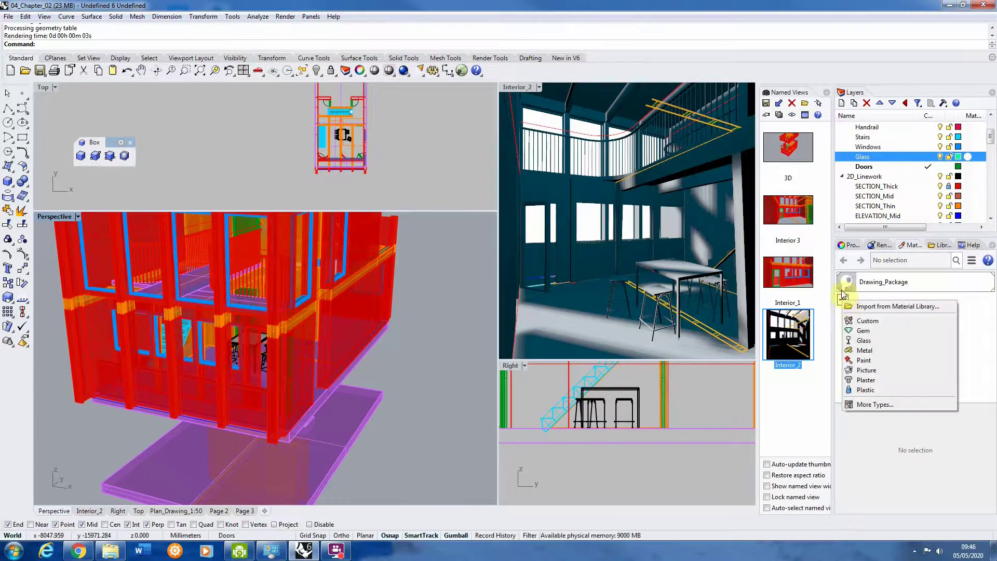
{"action": "left_click", "coordinate": [887, 321]}
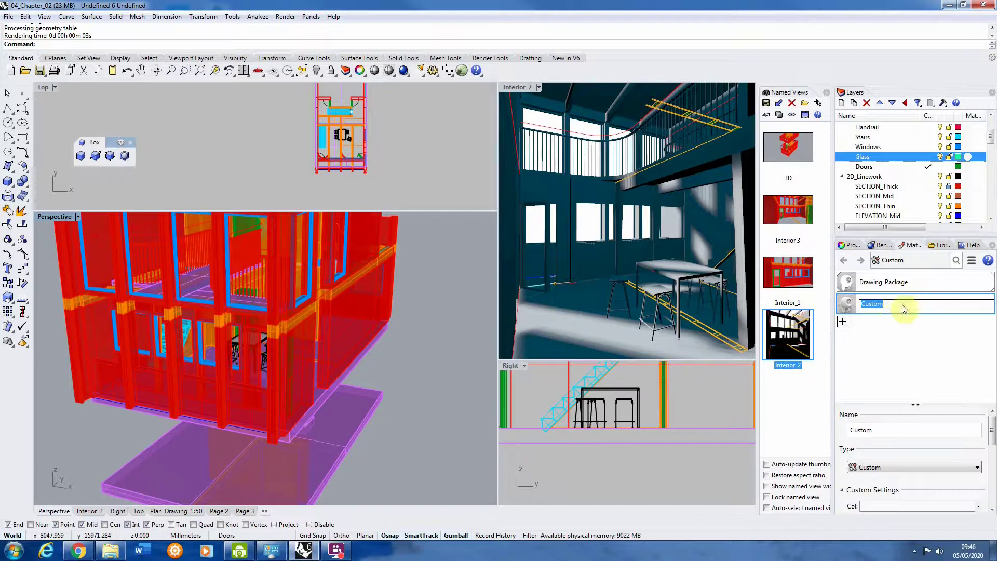
{"action": "type", "text": "Glass_1"}
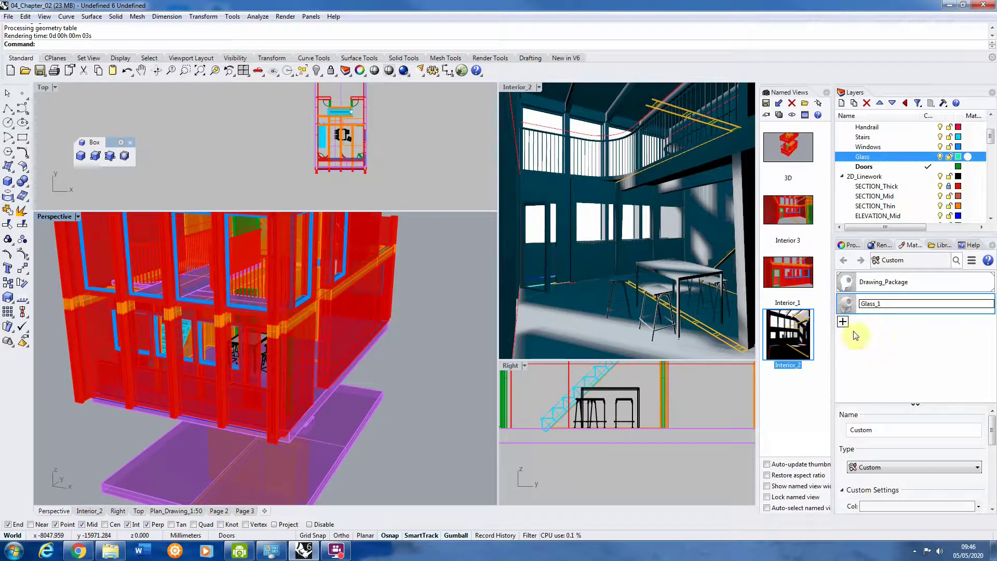
{"action": "left_click", "coordinate": [901, 338]}
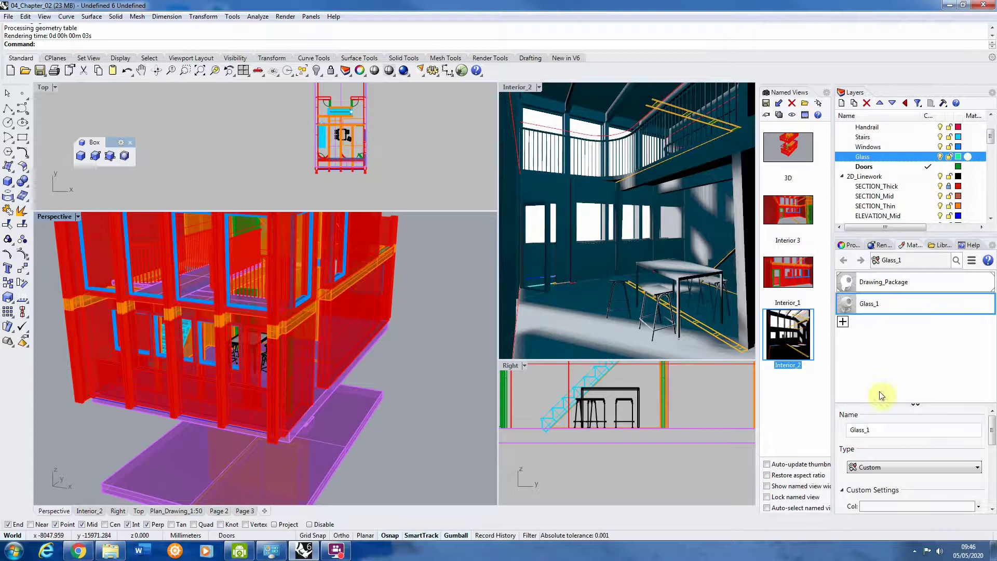
Set the transparency of the Glass_1 material to 99%.
{"action": "left_click_drag", "start_coordinate": [901, 405], "coordinate": [899, 383]}
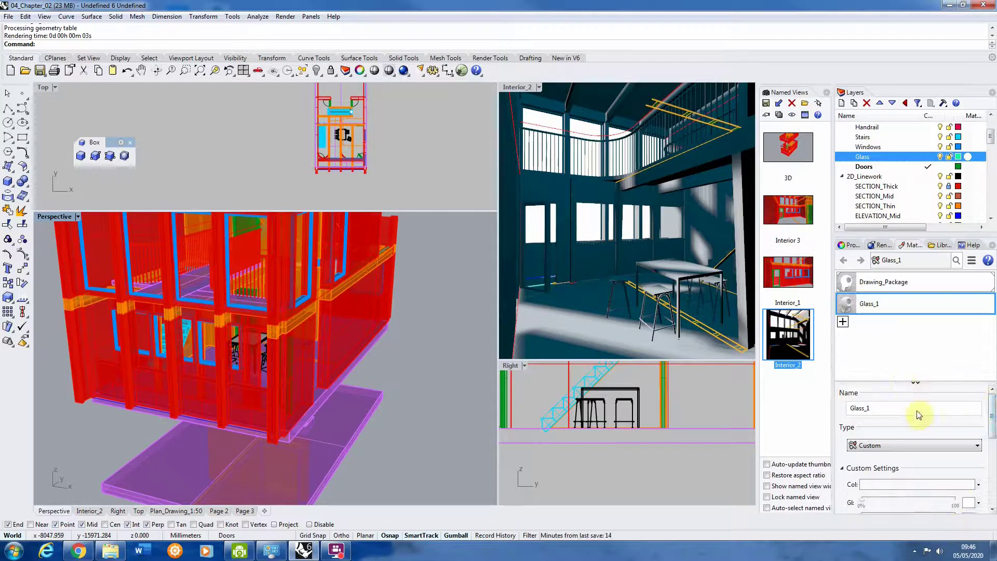
{"action": "scroll", "coordinate": [993, 417], "scroll_direction": "down", "scroll_amount": 1}
{"action": "scroll", "coordinate": [993, 417], "scroll_direction": "down", "scroll_amount": 1}
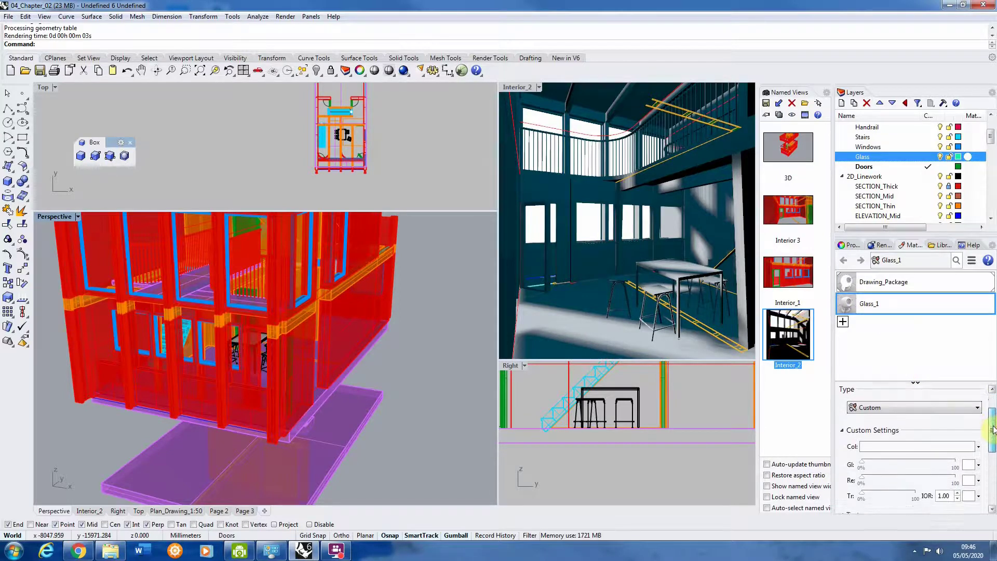
{"action": "scroll", "coordinate": [992, 417], "scroll_direction": "down", "scroll_amount": 3}
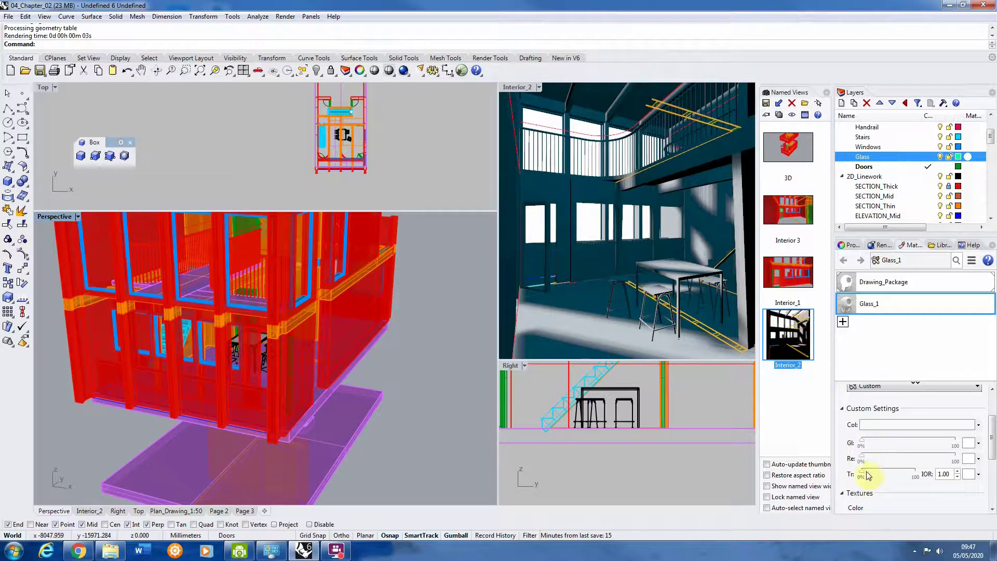
{"action": "left_click_drag", "start_coordinate": [867, 475], "coordinate": [931, 482]}
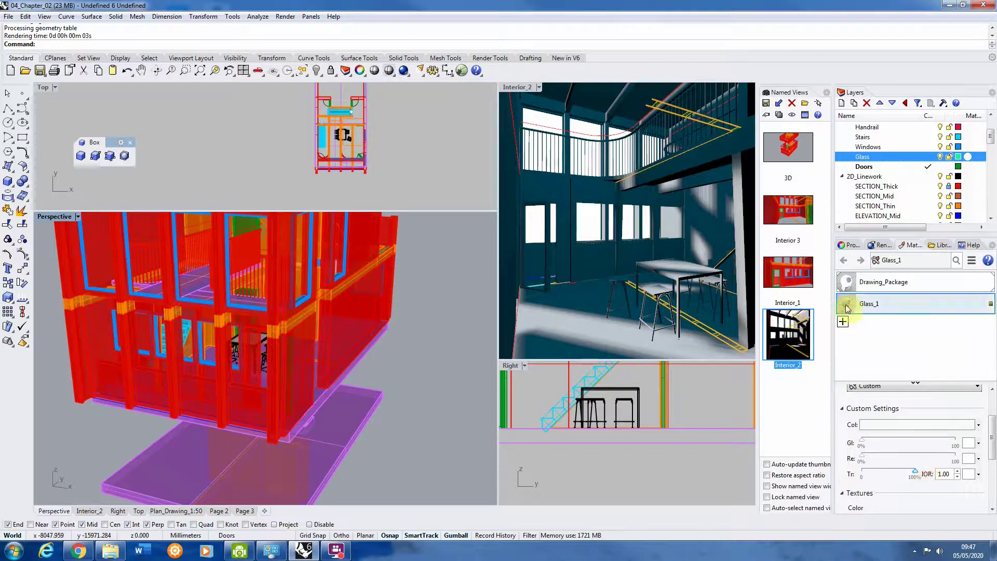
{"action": "mouse_move", "coordinate": [916, 474]}
{"action": "left_mouse_down"}
{"action": "mouse_move", "coordinate": [897, 474]}
{"action": "mouse_move", "coordinate": [937, 472]}
{"action": "mouse_move", "coordinate": [922, 482]}
{"action": "left_mouse_up"}
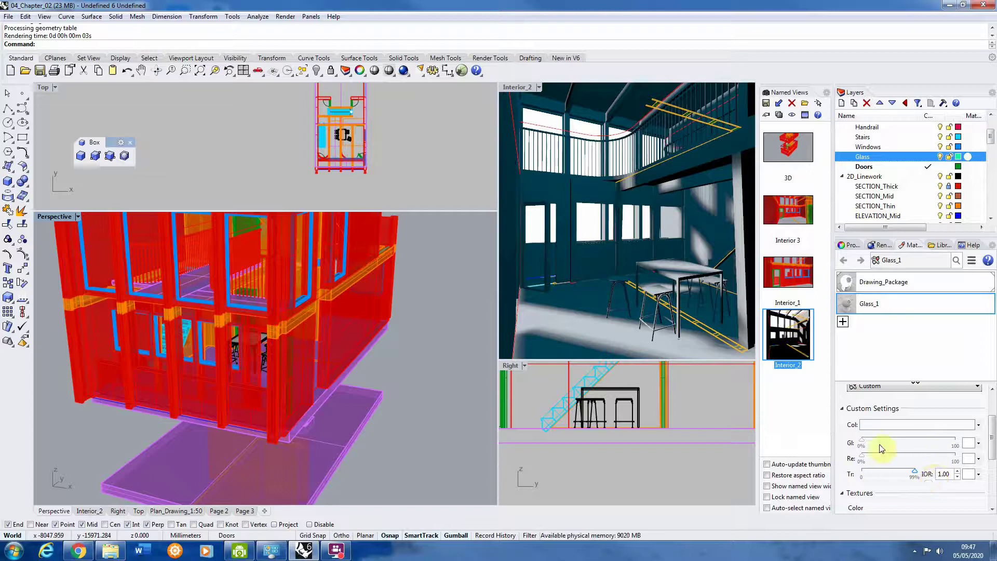
Set the Glass_1 material's reflectivity to 30% and its IOR to 1.50.
{"action": "left_click_drag", "start_coordinate": [864, 461], "coordinate": [890, 463]}
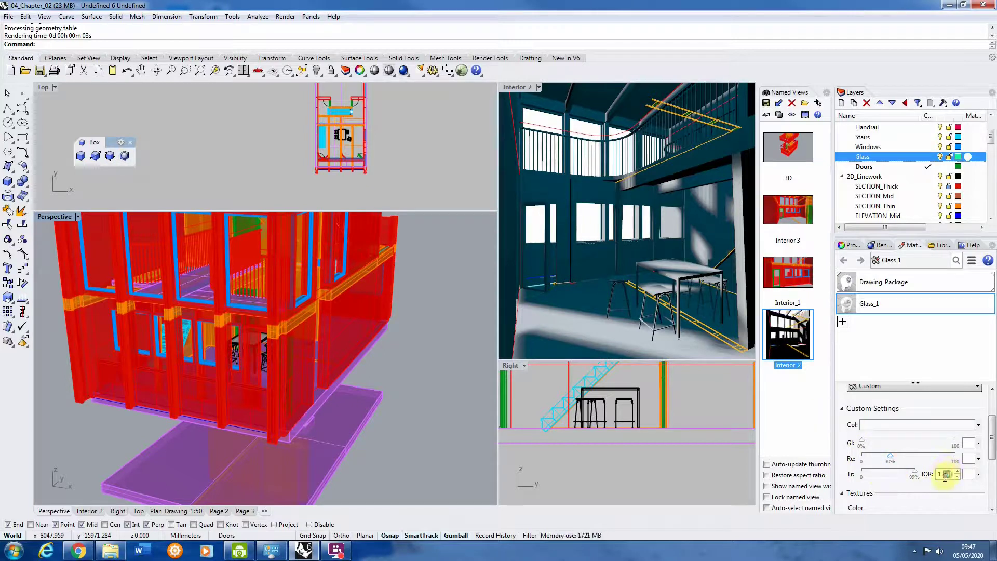
{"action": "type", "text": "5"}
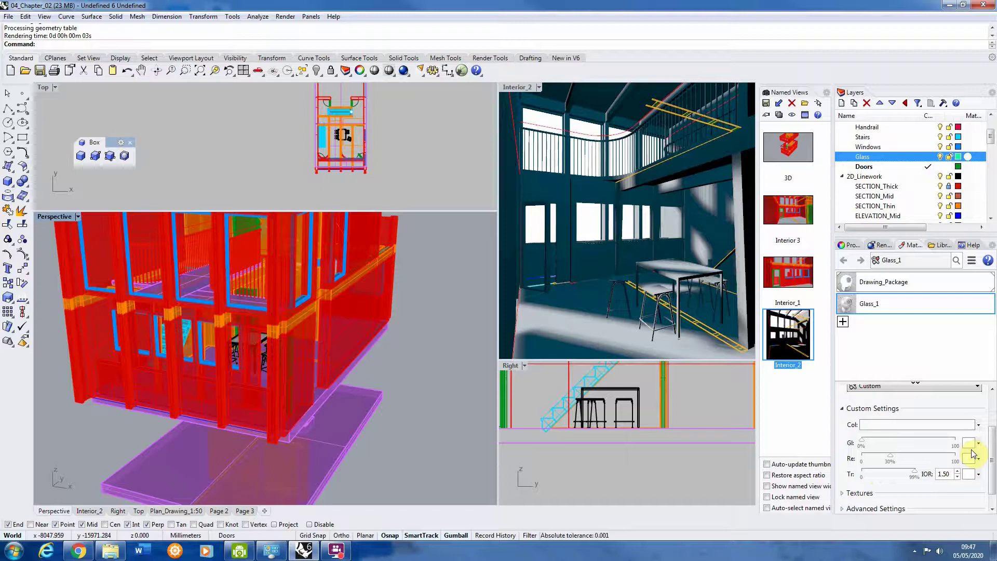
{"action": "left_click", "coordinate": [943, 474]}
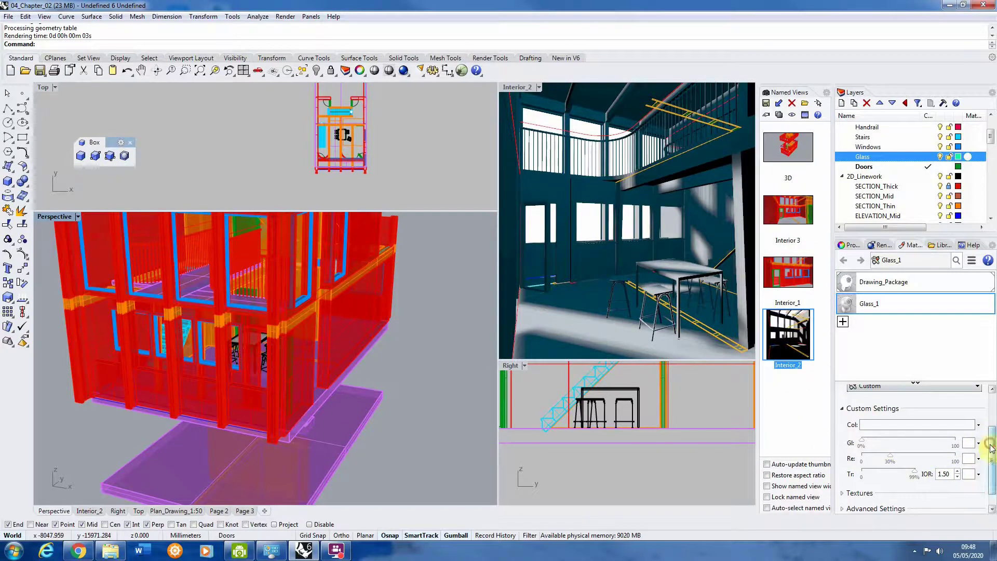
{"action": "scroll", "coordinate": [989, 445], "scroll_direction": "down", "scroll_amount": 1}
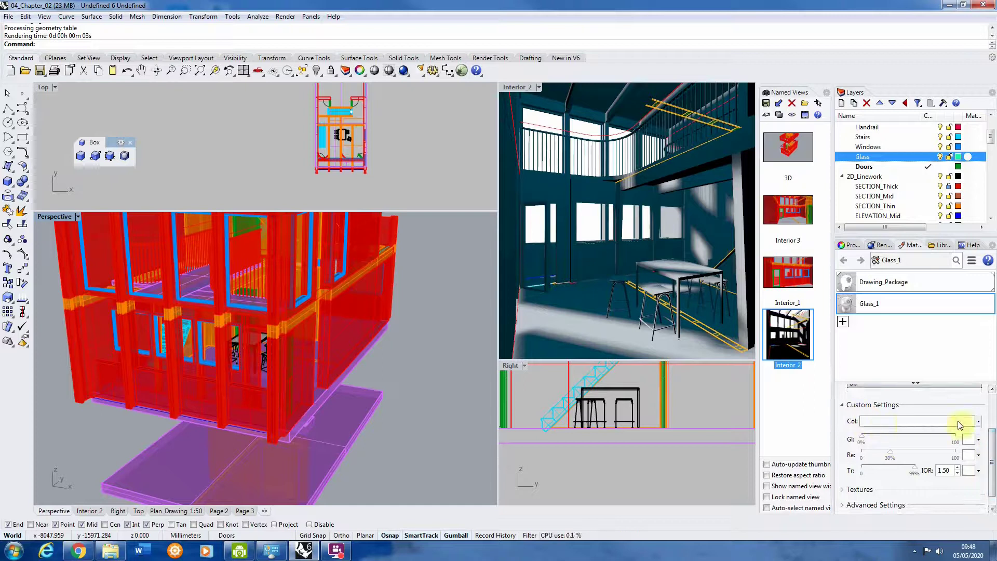
{"action": "scroll", "coordinate": [990, 445], "scroll_direction": "down", "scroll_amount": 1}
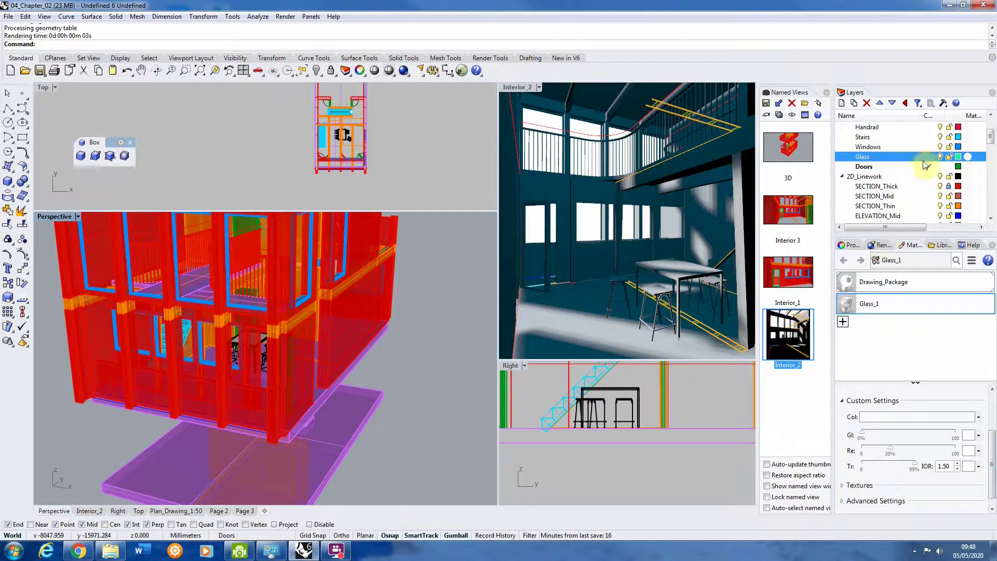
Assign the Glass_1 material to the Glass layer and widen the layer list's material column to read the assigned name.
{"action": "left_click", "coordinate": [907, 306]}
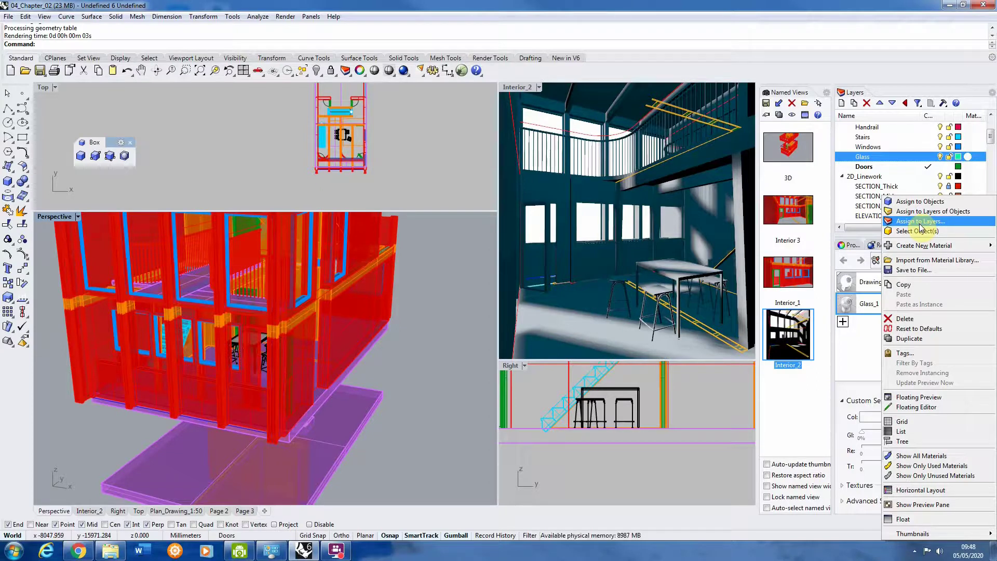
{"action": "left_click", "coordinate": [919, 223]}
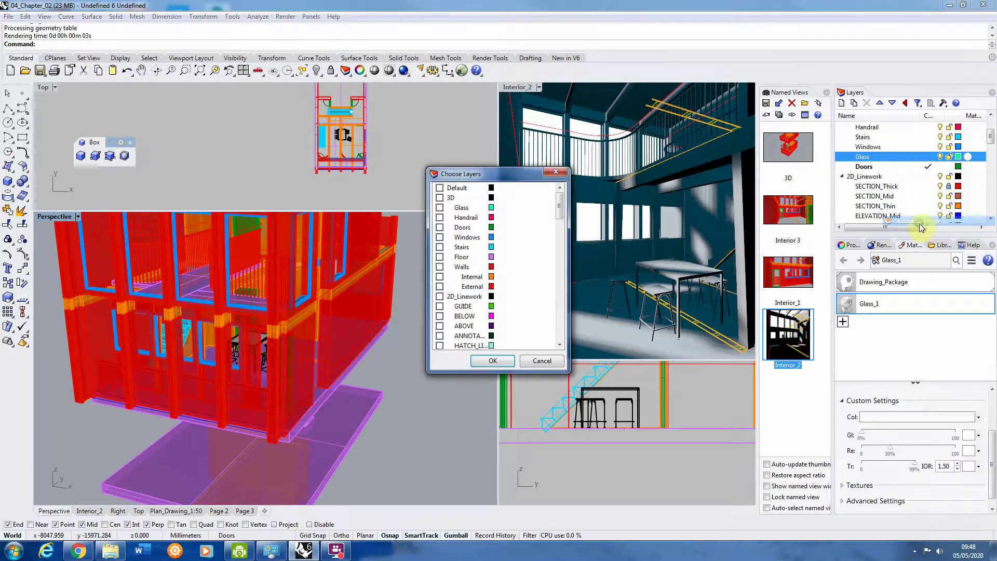
{"action": "left_click", "coordinate": [440, 208]}
{"action": "left_click", "coordinate": [494, 362]}
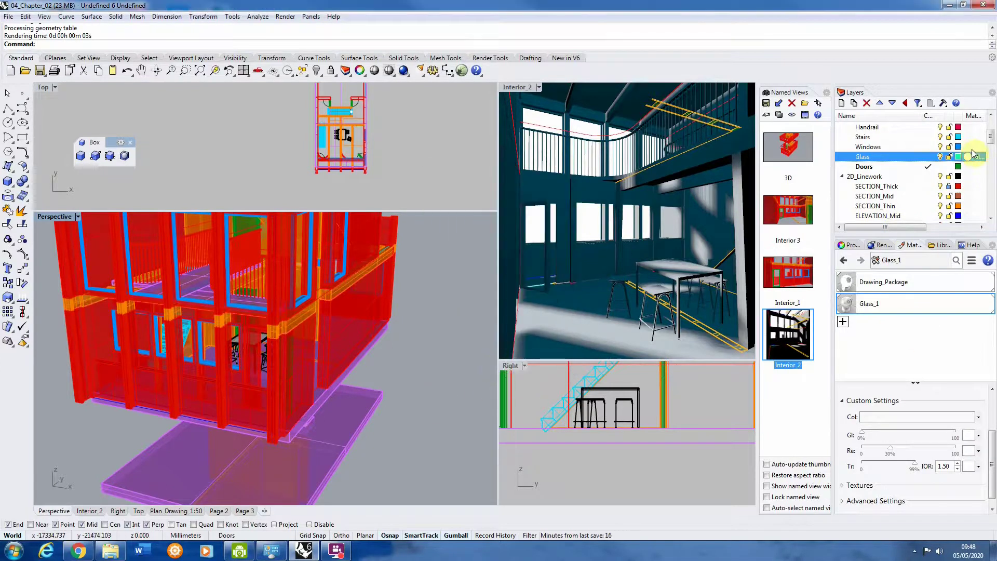
{"action": "left_click_drag", "start_coordinate": [831, 151], "coordinate": [811, 151]}
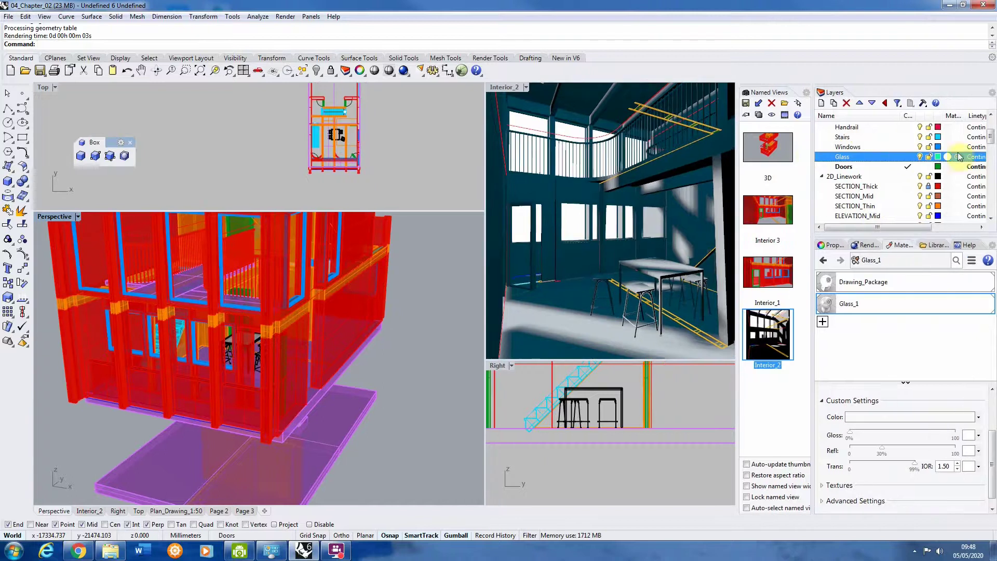
{"action": "left_click_drag", "start_coordinate": [964, 116], "coordinate": [977, 116]}
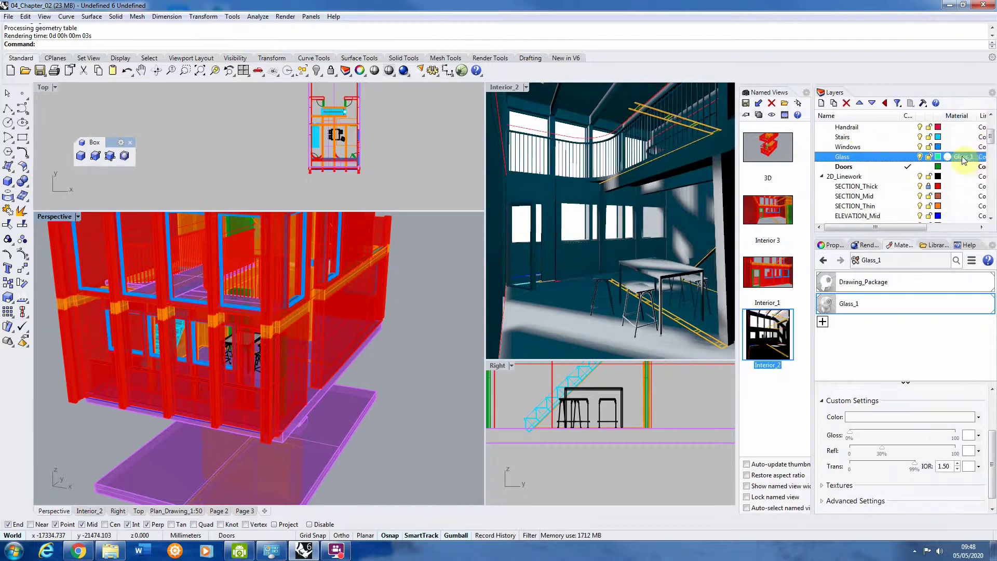
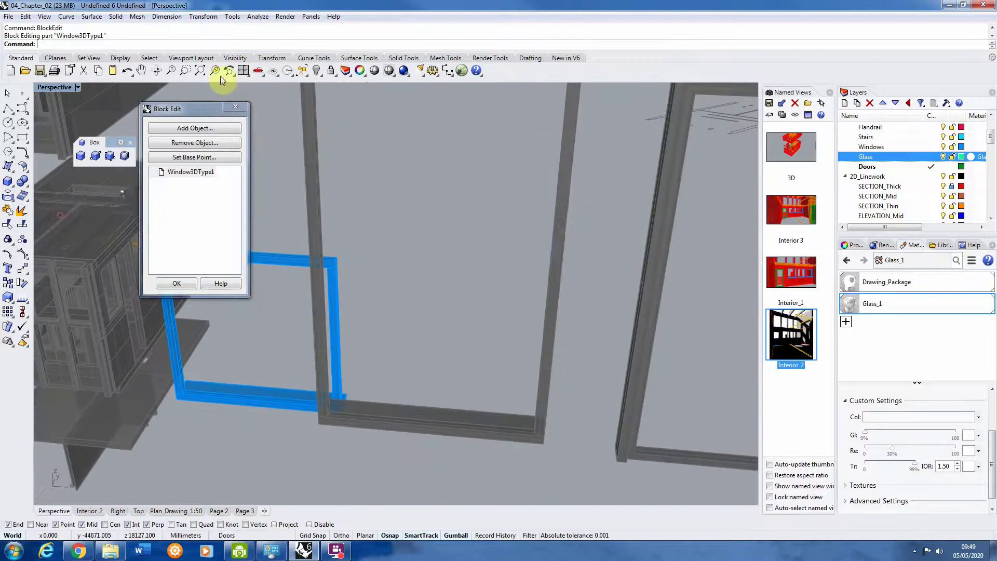
Zoom to the small window frame in the Window3DType1 block and make Glass the current layer.
{"action": "right_click_drag", "start_coordinate": [286, 268], "coordinate": [357, 262]}
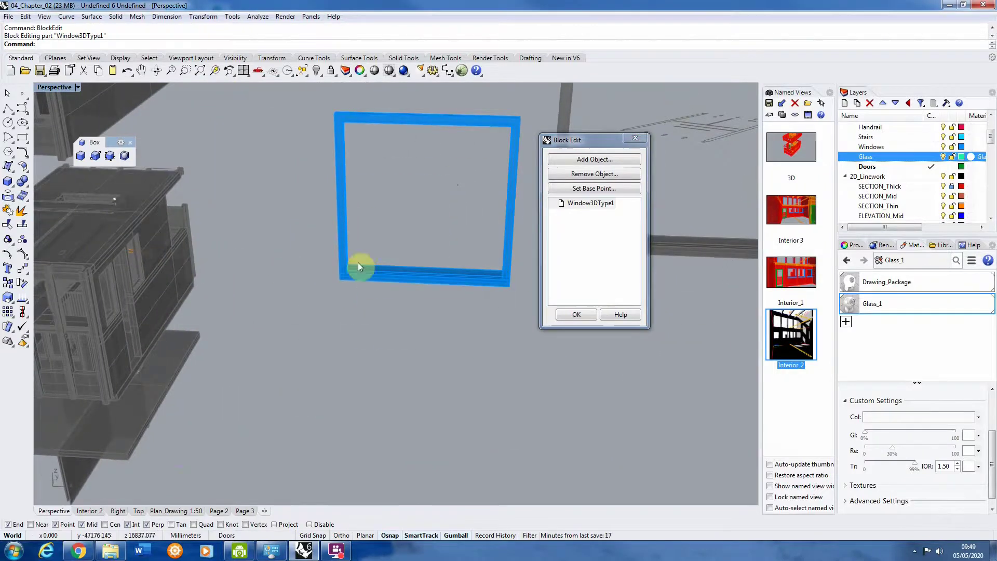
{"action": "left_click", "coordinate": [393, 274]}
{"action": "left_click", "coordinate": [397, 279]}
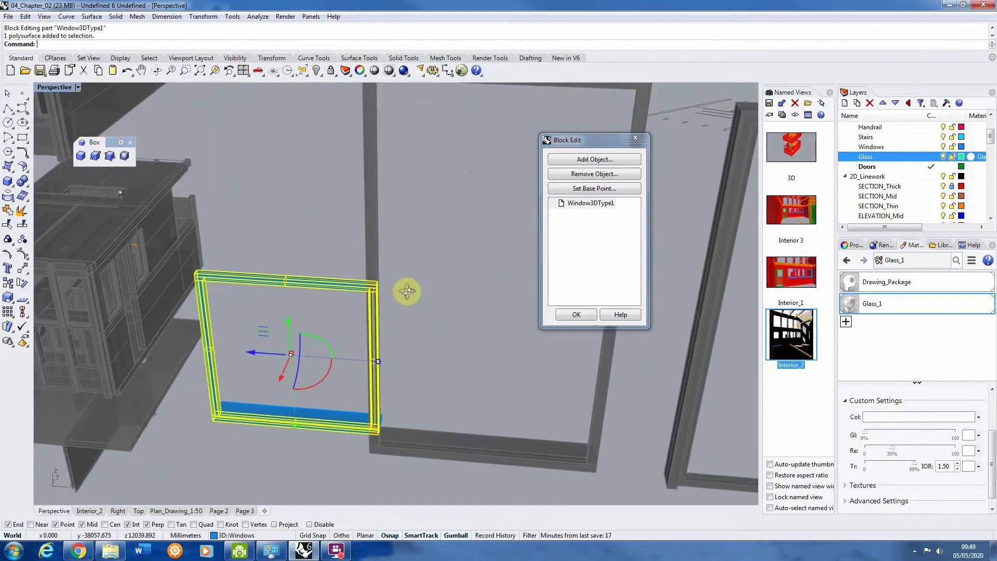
{"action": "left_click", "coordinate": [214, 70]}
{"action": "right_click_drag", "start_coordinate": [277, 268], "coordinate": [285, 275]}
{"action": "left_click", "coordinate": [210, 420]}
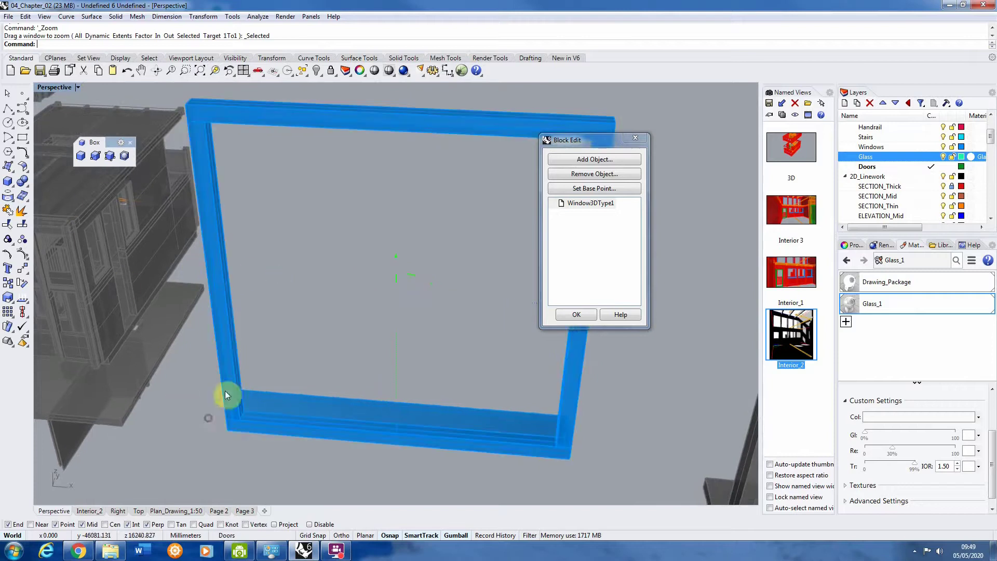
{"action": "double_click", "coordinate": [902, 156]}
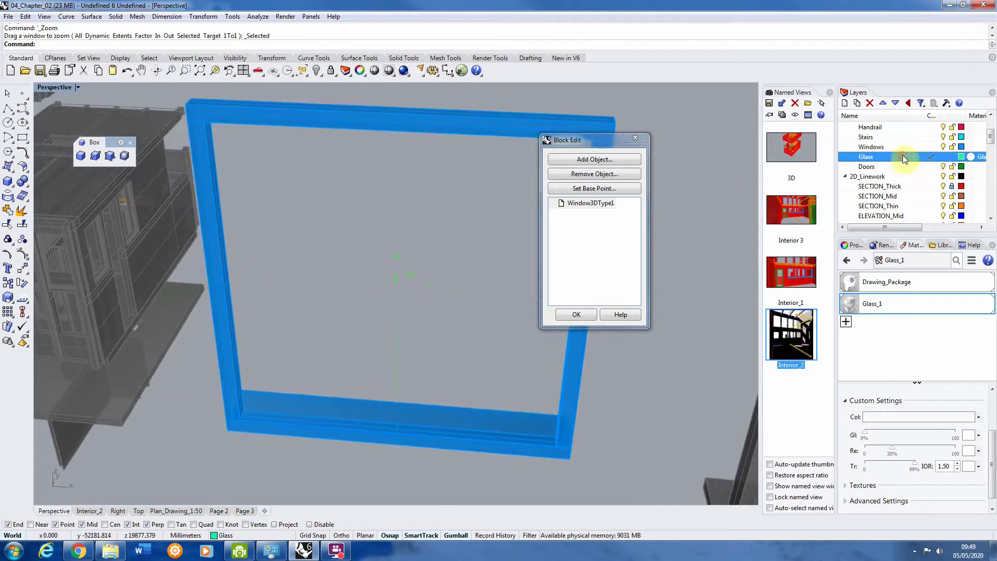
Model a 10 mm thick glass pane filling the small window frame's inner opening with a 3-point Box.
{"action": "left_click", "coordinate": [110, 155]}
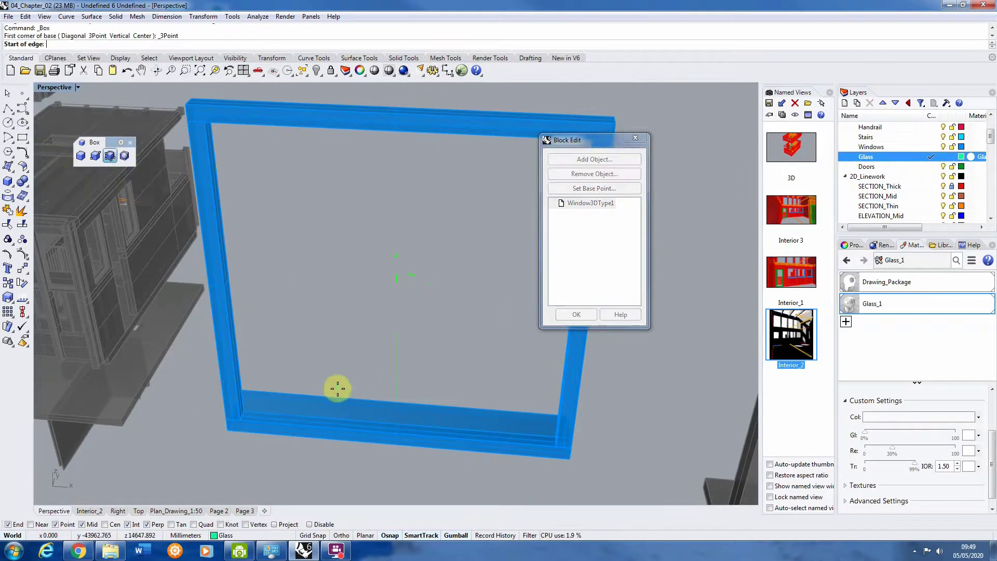
{"action": "left_click", "coordinate": [240, 420]}
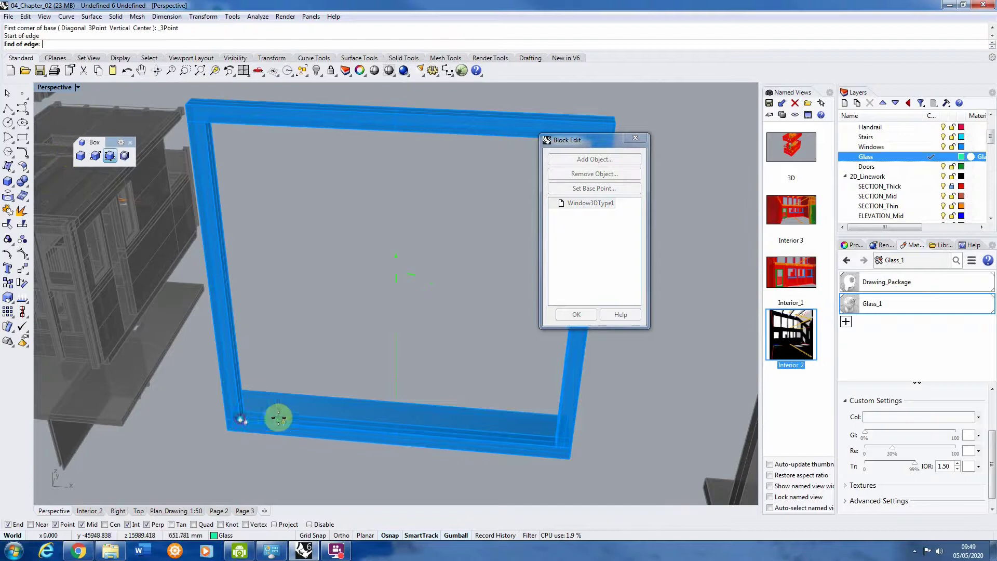
{"action": "left_click", "coordinate": [556, 445]}
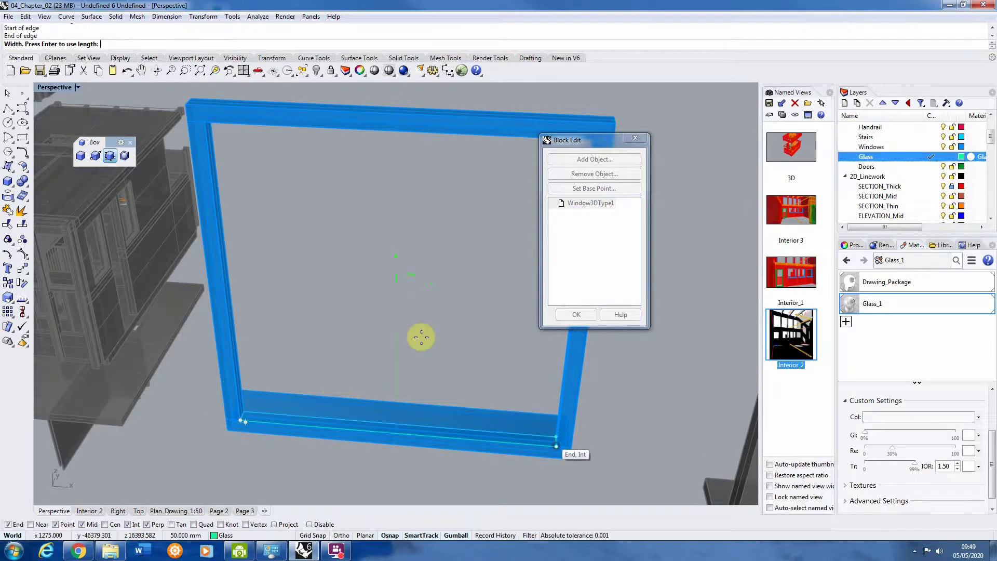
{"action": "left_click", "coordinate": [212, 119]}
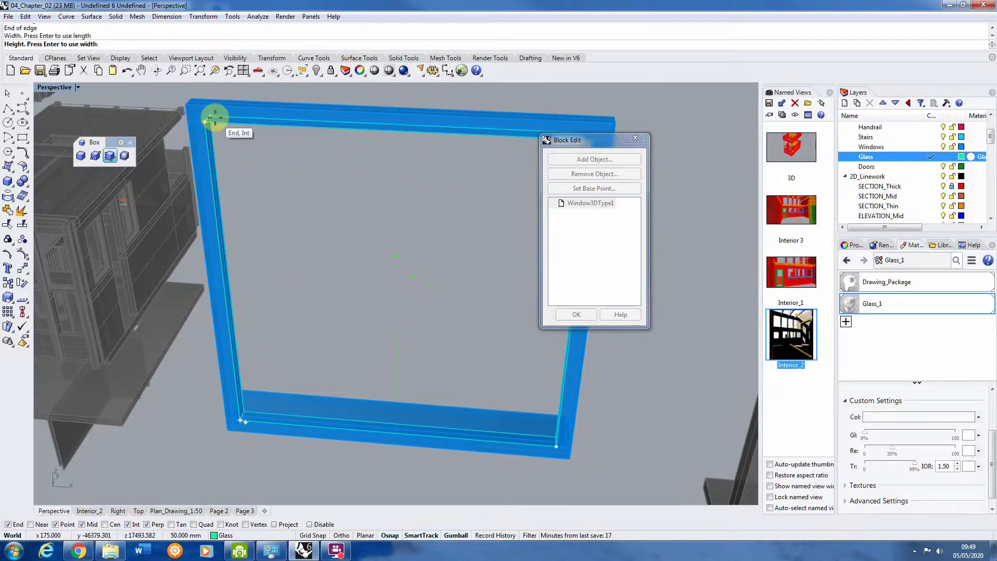
{"action": "type", "text": "10"}
{"action": "key", "text": "Return"}
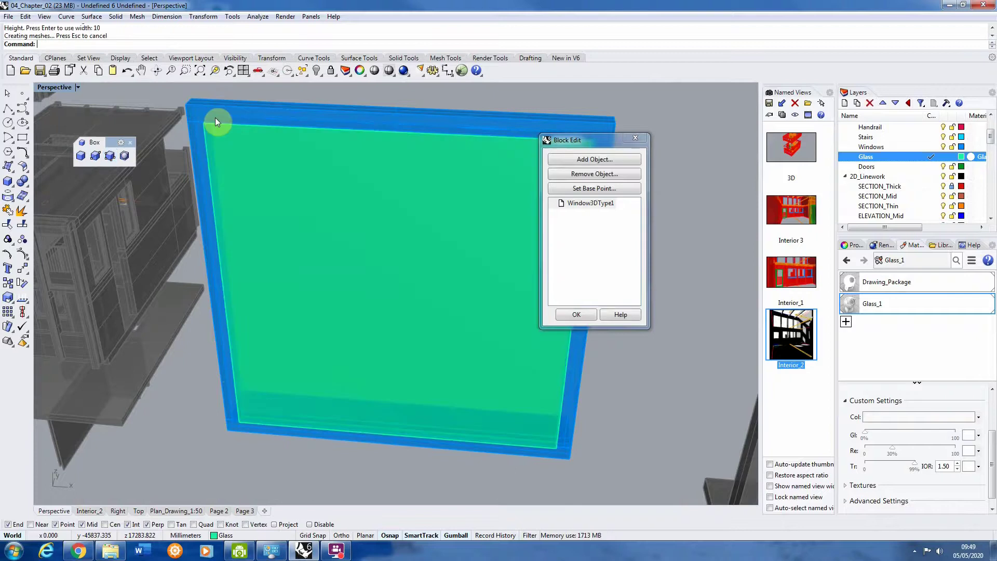
Finish editing the Window3DType1 block, keeping the new glass pane in its definition.
{"action": "right_click_drag", "start_coordinate": [316, 157], "coordinate": [240, 182]}
{"action": "left_click", "coordinate": [240, 182]}
{"action": "scroll", "coordinate": [240, 182], "scroll_direction": "down", "scroll_amount": 3}
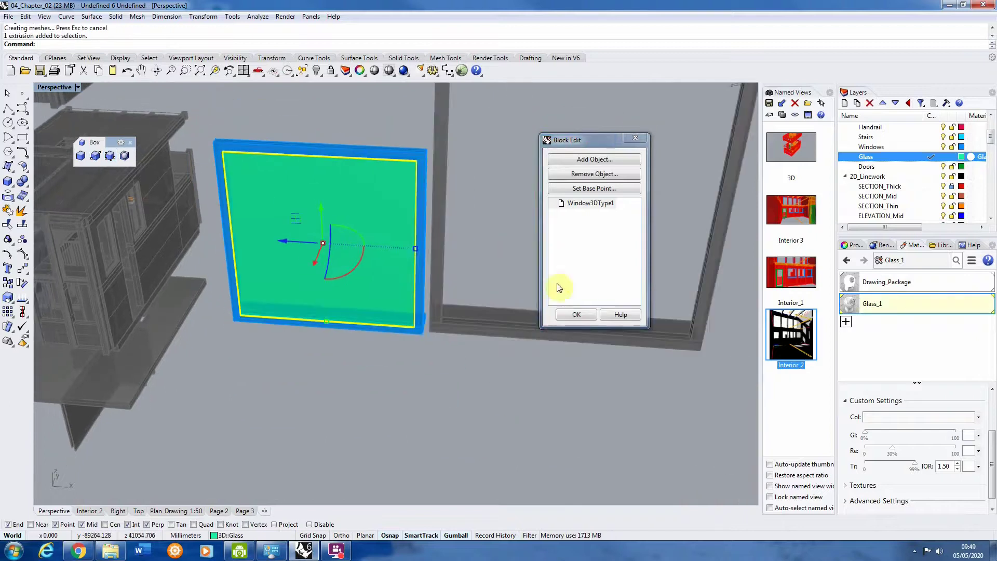
{"action": "left_click", "coordinate": [573, 314]}
{"action": "scroll", "coordinate": [378, 350], "scroll_direction": "down", "scroll_amount": 3}
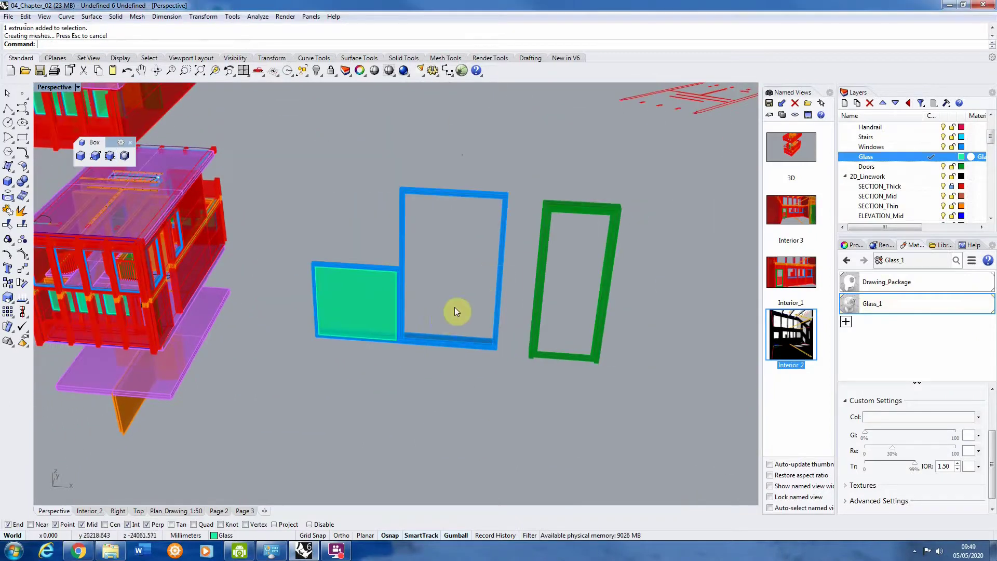
{"action": "right_click_drag", "start_coordinate": [454, 308], "coordinate": [357, 285]}
{"action": "right_click_drag", "start_coordinate": [63, 303], "coordinate": [157, 299]}
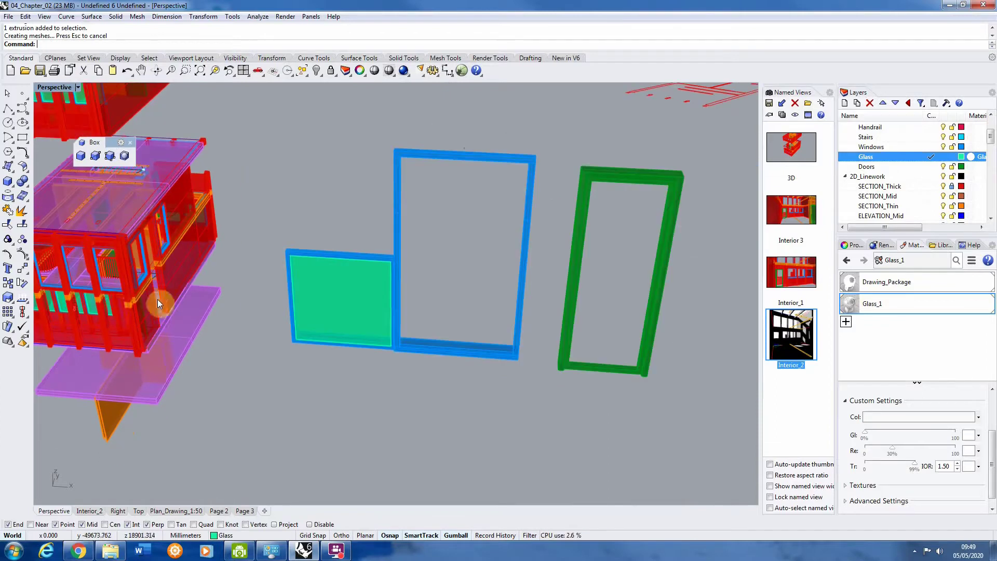
Examine the small window, large window and door blocks for their glazing.
{"action": "left_click", "coordinate": [459, 335]}
{"action": "mouse_move", "coordinate": [415, 328]}
{"action": "right_mouse_down"}
{"action": "mouse_move", "coordinate": [403, 334]}
{"action": "mouse_move", "coordinate": [421, 336]}
{"action": "right_mouse_up"}
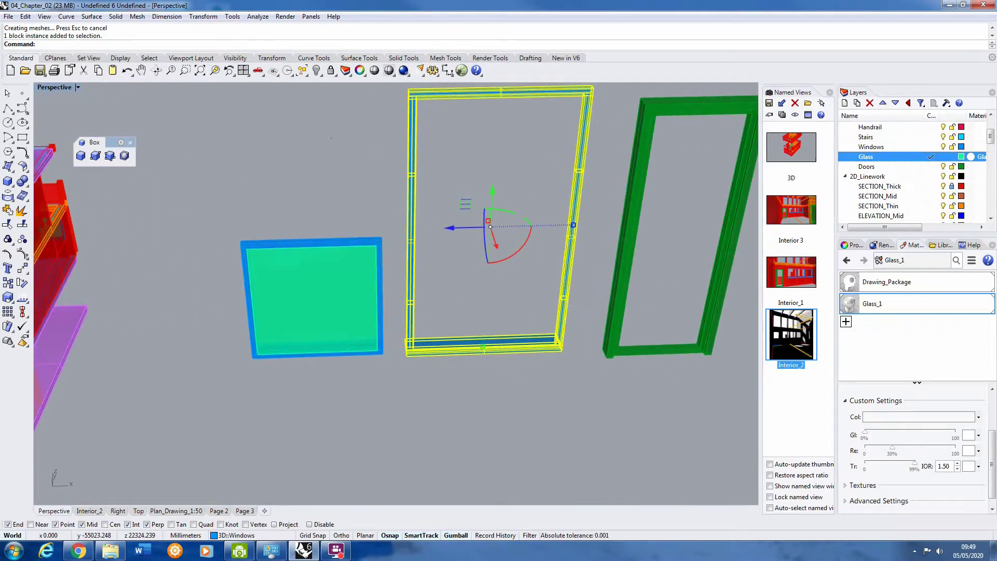
{"action": "key", "text": "Escape"}
{"action": "right_click_drag", "start_coordinate": [597, 291], "coordinate": [638, 283]}
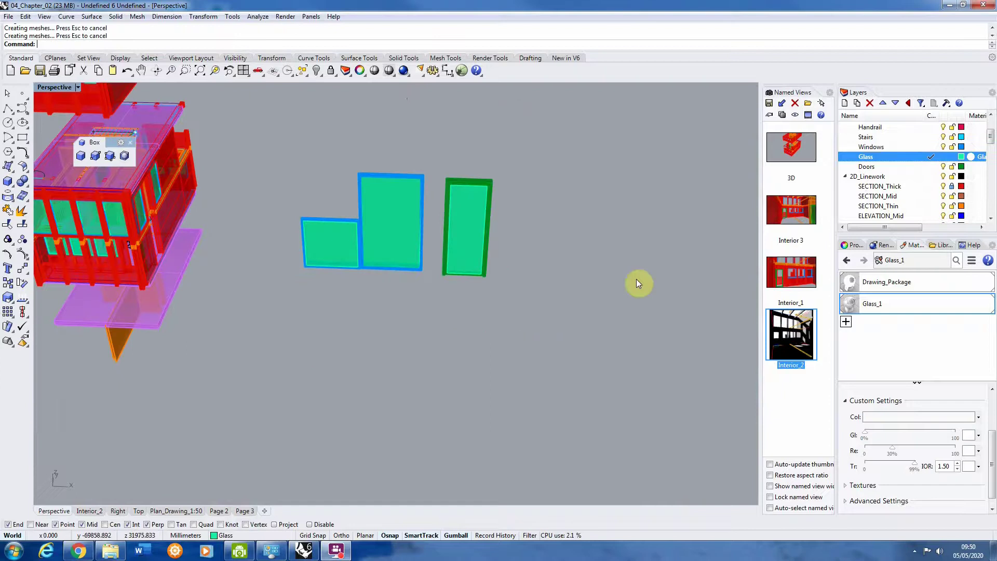
{"action": "right_click_drag", "start_coordinate": [334, 195], "coordinate": [580, 260]}
{"action": "left_click", "coordinate": [364, 205]}
{"action": "key", "text": "Escape"}
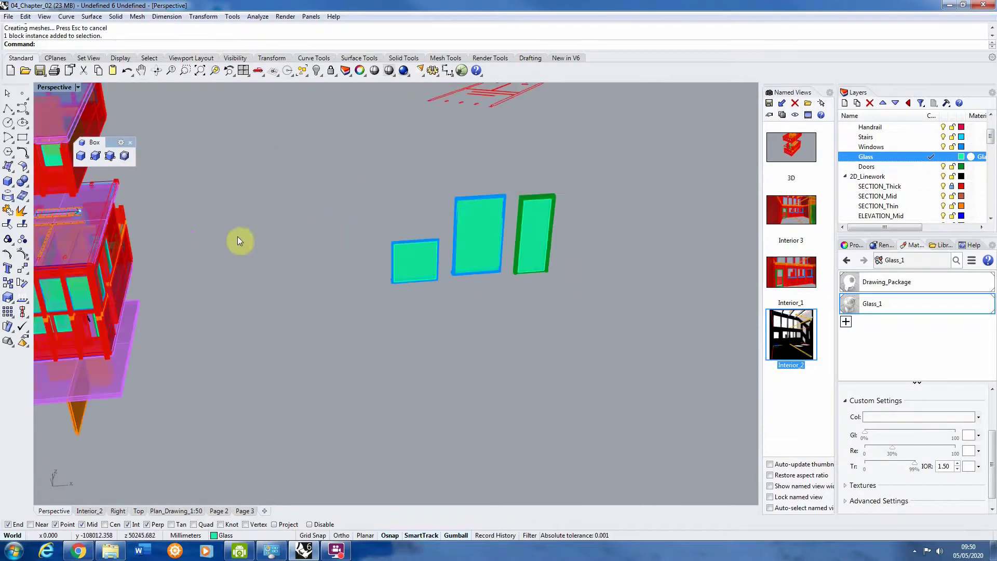
Return to the four-viewport layout and frame the building in the Perspective view to inspect its glazed windows.
{"action": "double_click", "coordinate": [63, 90]}
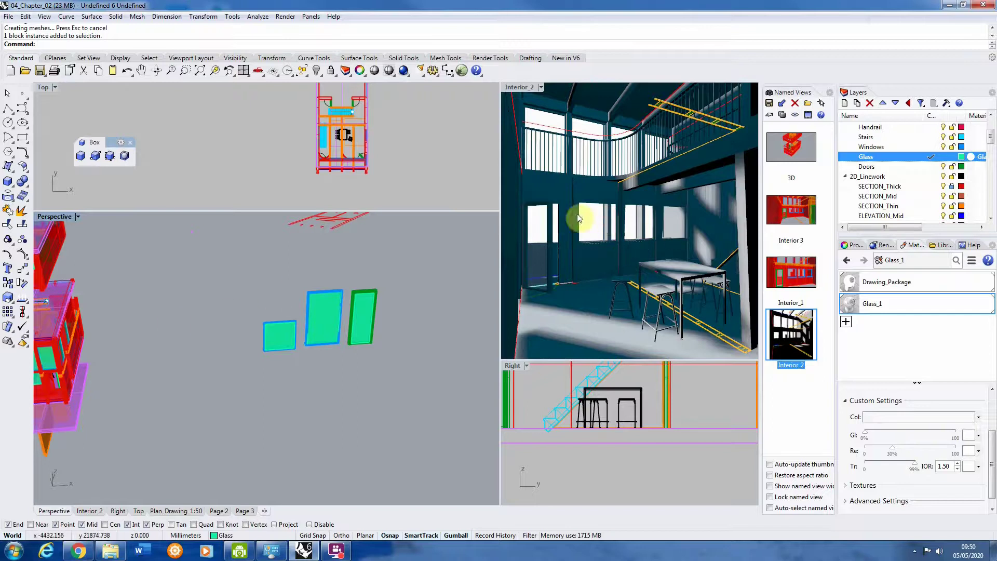
{"action": "right_click_drag", "start_coordinate": [54, 366], "coordinate": [152, 367]}
{"action": "scroll", "coordinate": [131, 302], "scroll_direction": "down", "scroll_amount": 5}
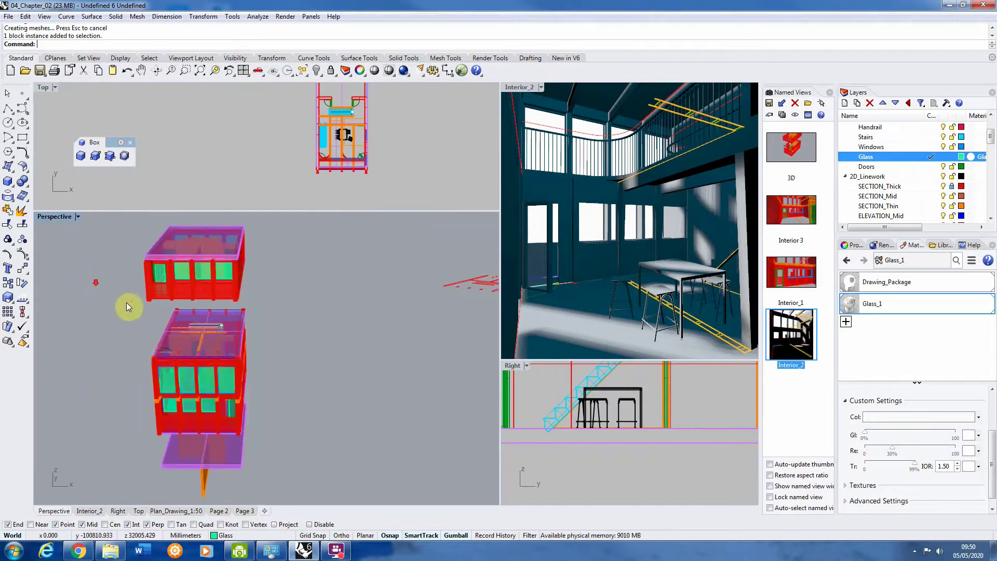
{"action": "right_click_drag", "start_coordinate": [126, 302], "coordinate": [152, 369]}
{"action": "left_click", "coordinate": [153, 372]}
{"action": "left_click", "coordinate": [200, 396]}
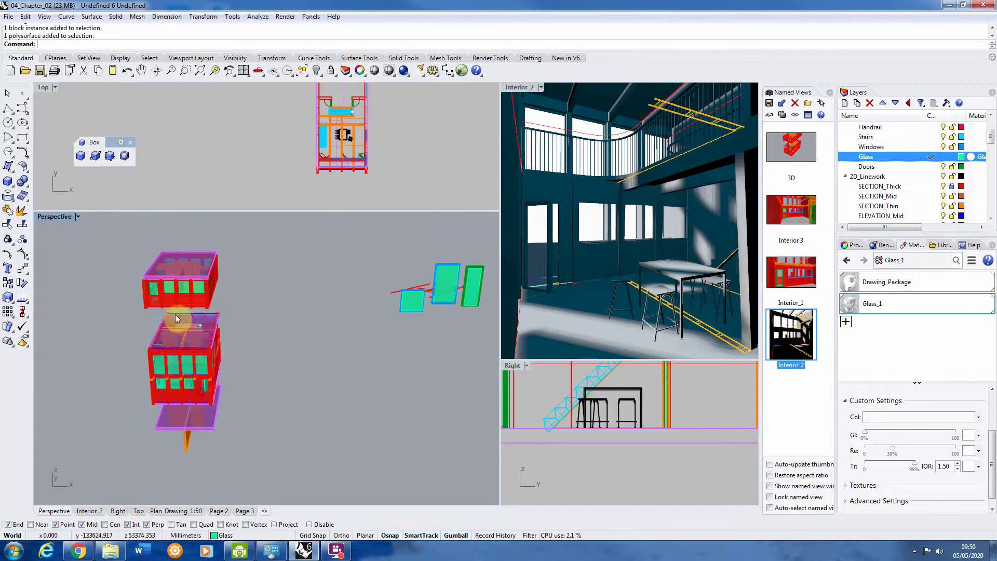
{"action": "left_click", "coordinate": [215, 70]}
{"action": "right_click_drag", "start_coordinate": [153, 252], "coordinate": [106, 318]}
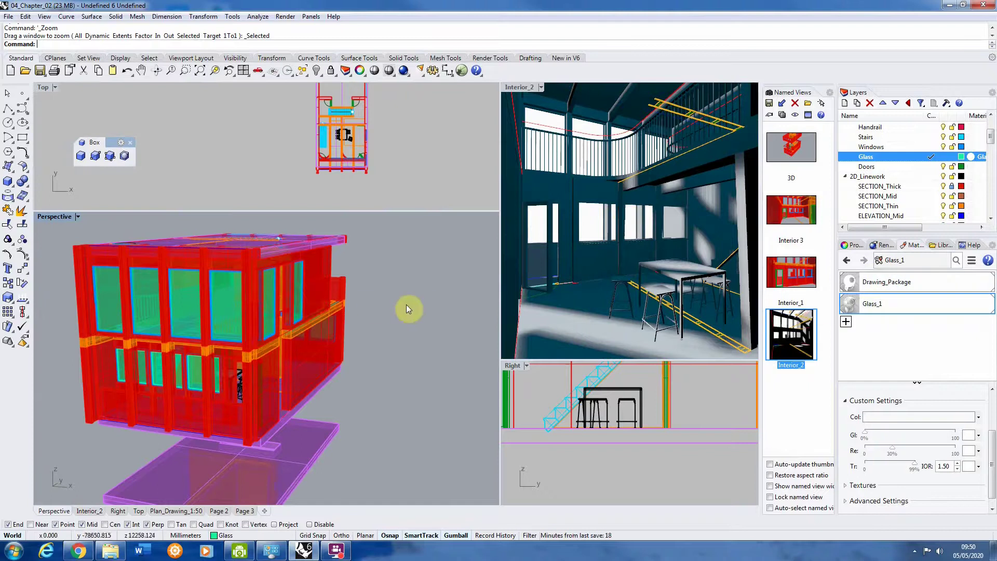
{"action": "scroll", "coordinate": [68, 351], "scroll_direction": "up", "scroll_amount": 2}
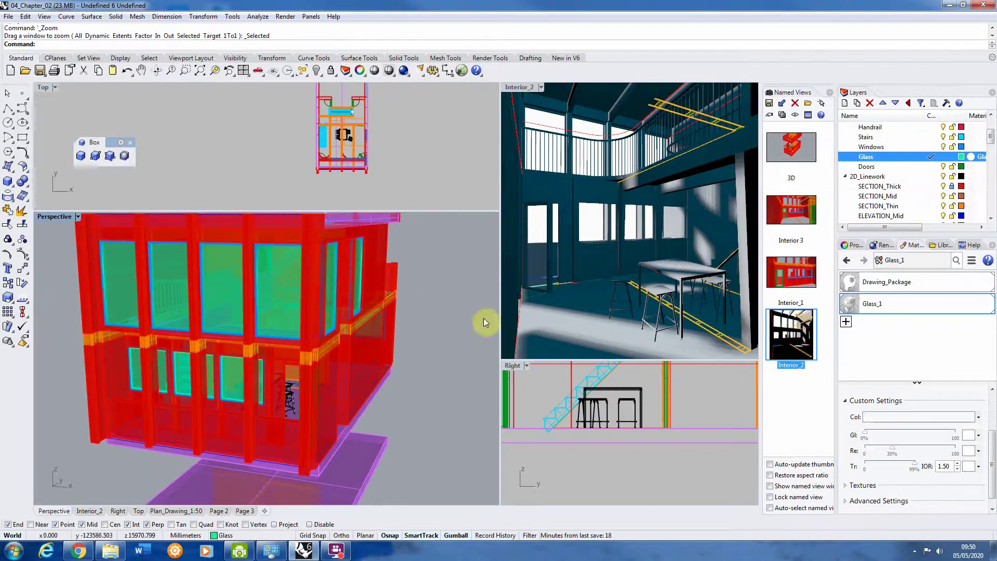
{"action": "left_click", "coordinate": [285, 16]}
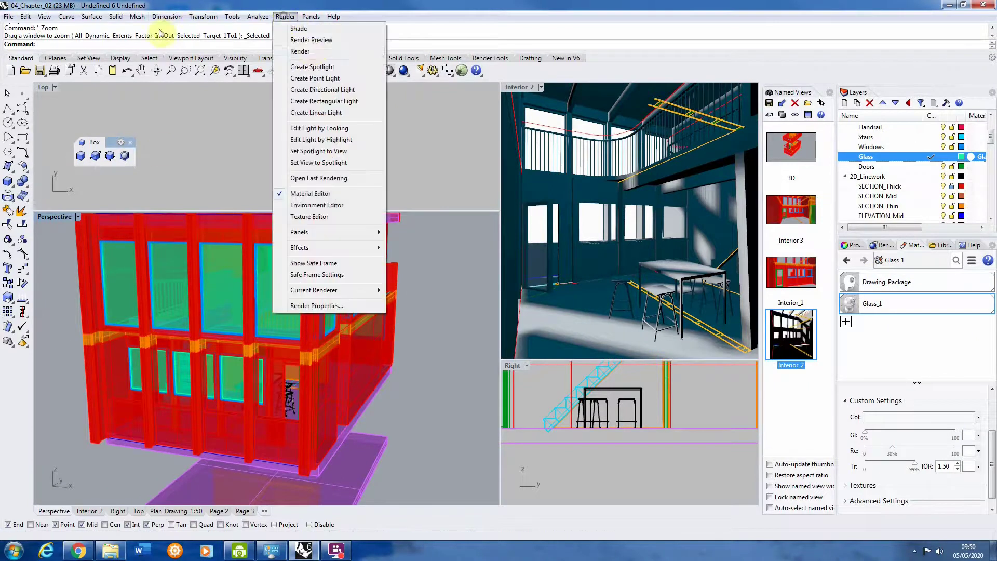
{"action": "left_click", "coordinate": [304, 52]}
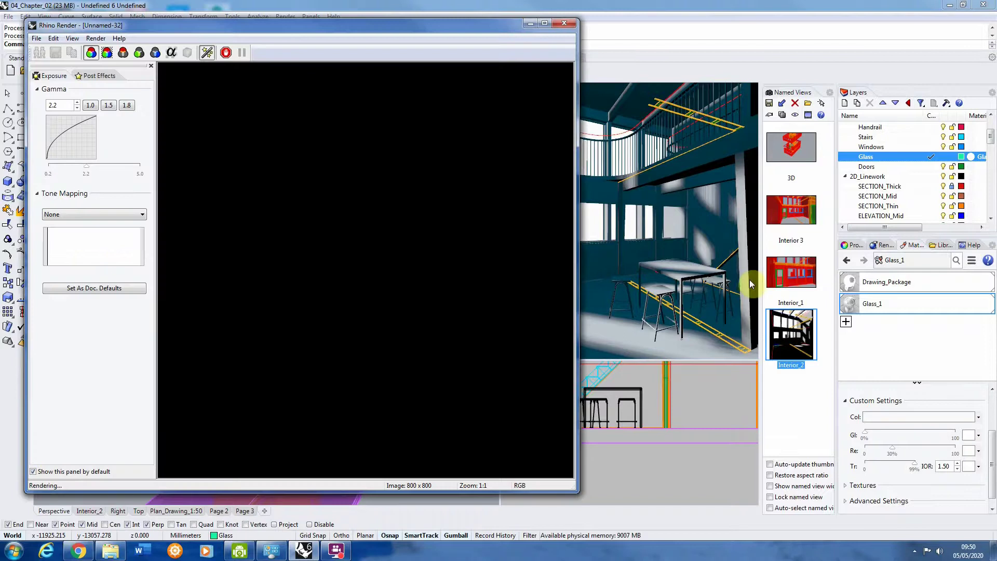
{"action": "left_click_drag", "start_coordinate": [451, 33], "coordinate": [505, 29]}
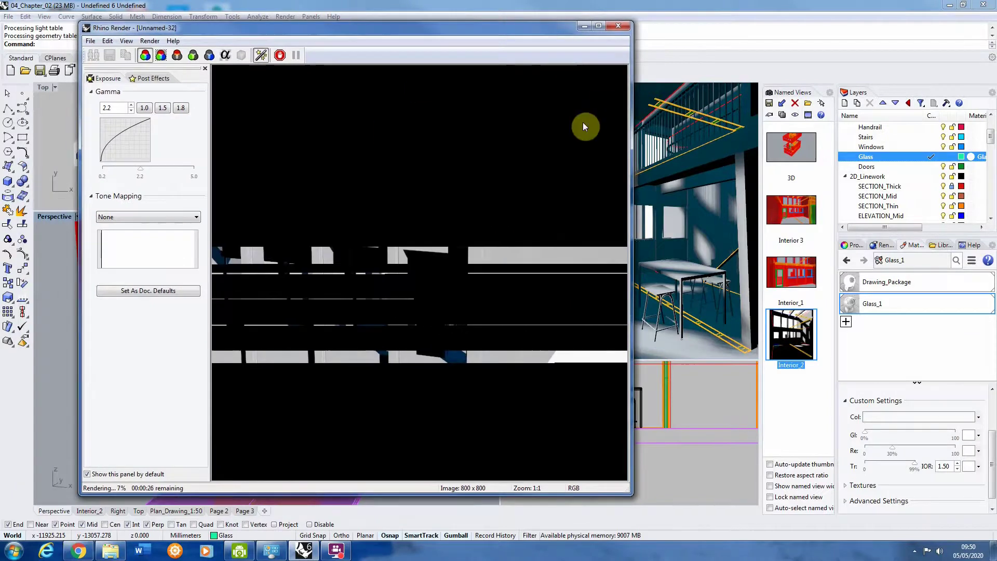
{"action": "left_click", "coordinate": [615, 25]}
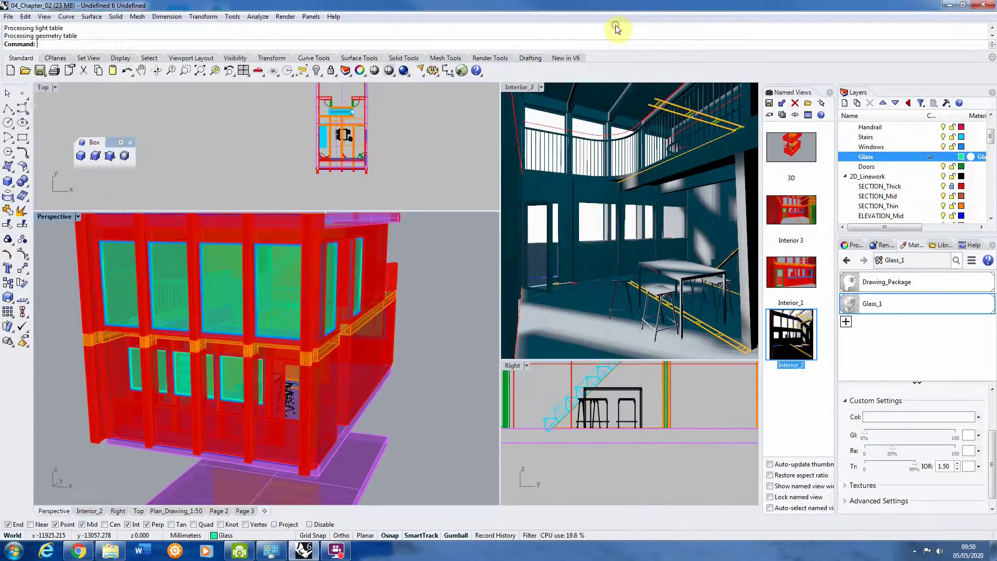
Render the Interior_2 view and widen the render window to show the whole image.
{"action": "left_click", "coordinate": [548, 115]}
{"action": "left_click", "coordinate": [285, 16]}
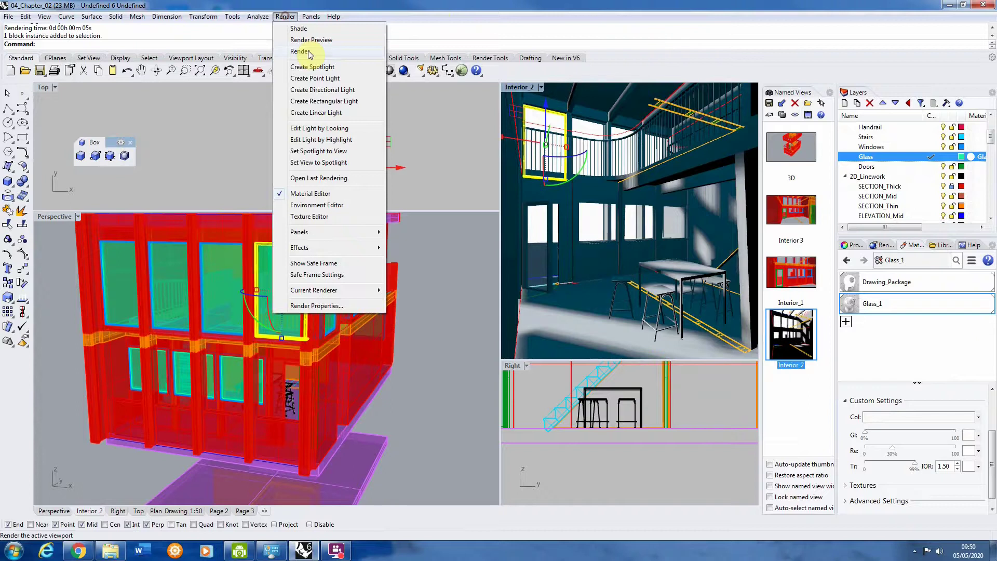
{"action": "left_click", "coordinate": [290, 26]}
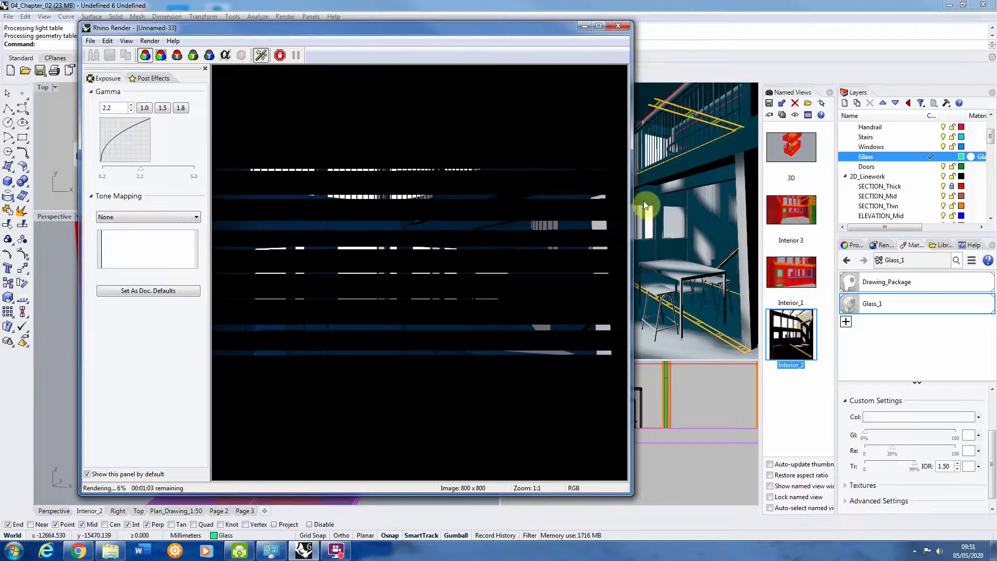
{"action": "left_click_drag", "start_coordinate": [633, 193], "coordinate": [664, 192]}
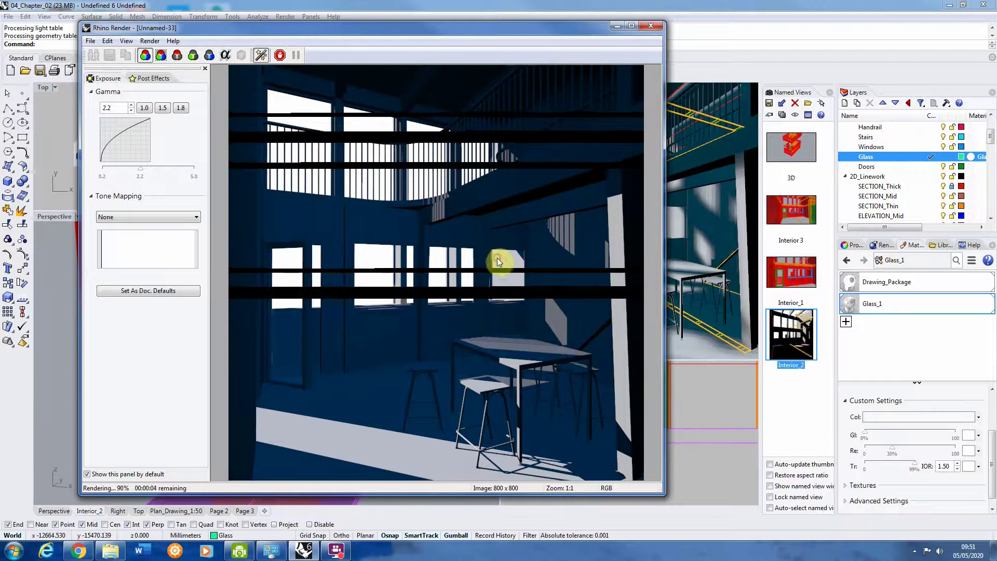
Examine the upper and lower windows in the interior rendering for glass transparency and reflections.
{"action": "scroll", "coordinate": [497, 258], "scroll_direction": "up", "scroll_amount": 2}
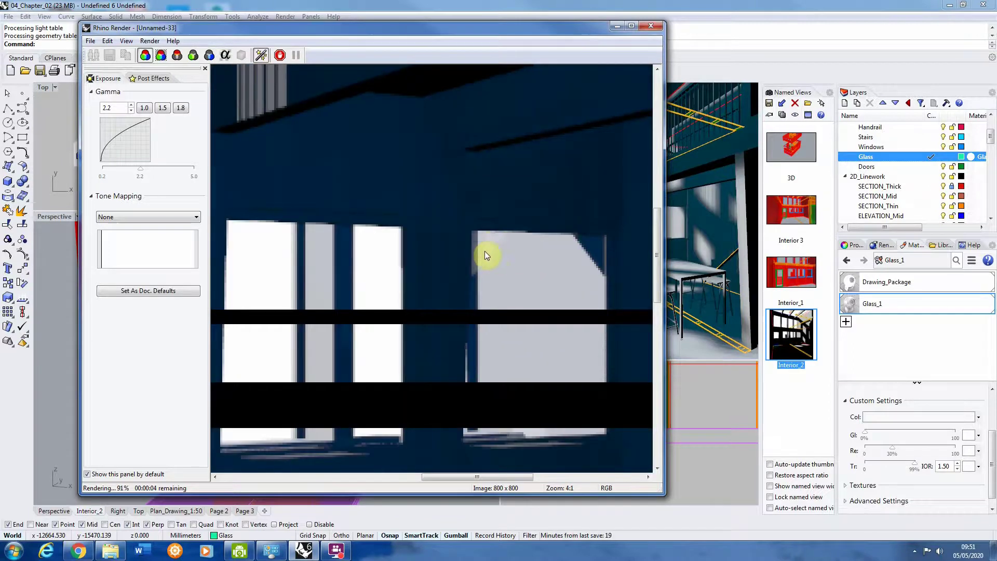
{"action": "scroll", "coordinate": [495, 235], "scroll_direction": "down", "scroll_amount": 1}
{"action": "scroll", "coordinate": [496, 233], "scroll_direction": "down", "scroll_amount": 2}
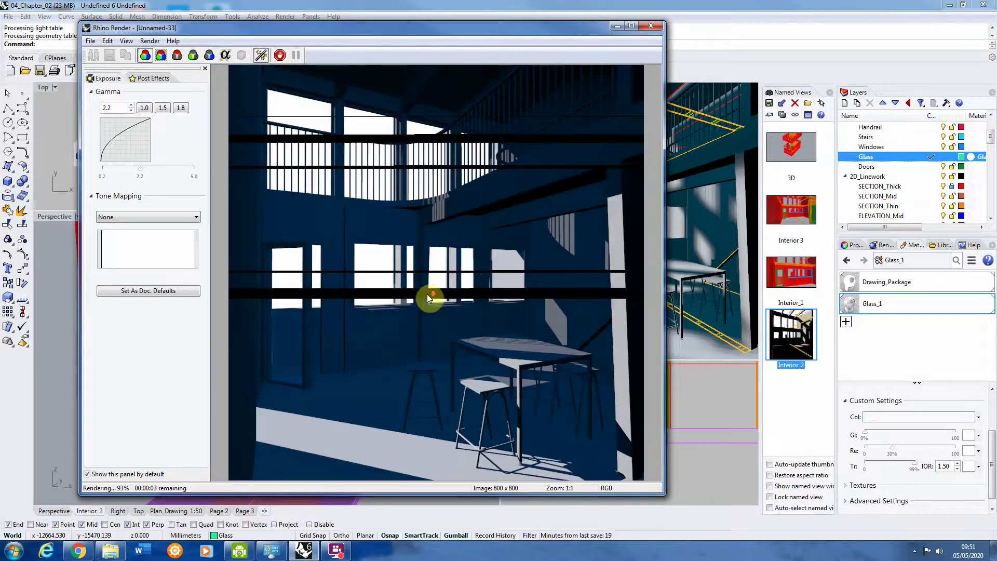
{"action": "scroll", "coordinate": [297, 81], "scroll_direction": "up", "scroll_amount": 1}
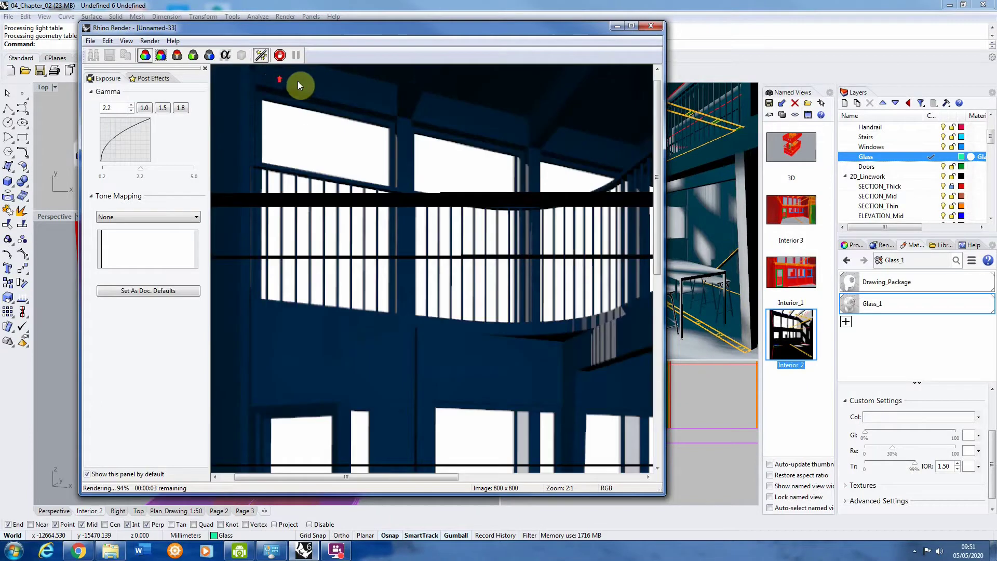
{"action": "scroll", "coordinate": [283, 130], "scroll_direction": "down", "scroll_amount": 1}
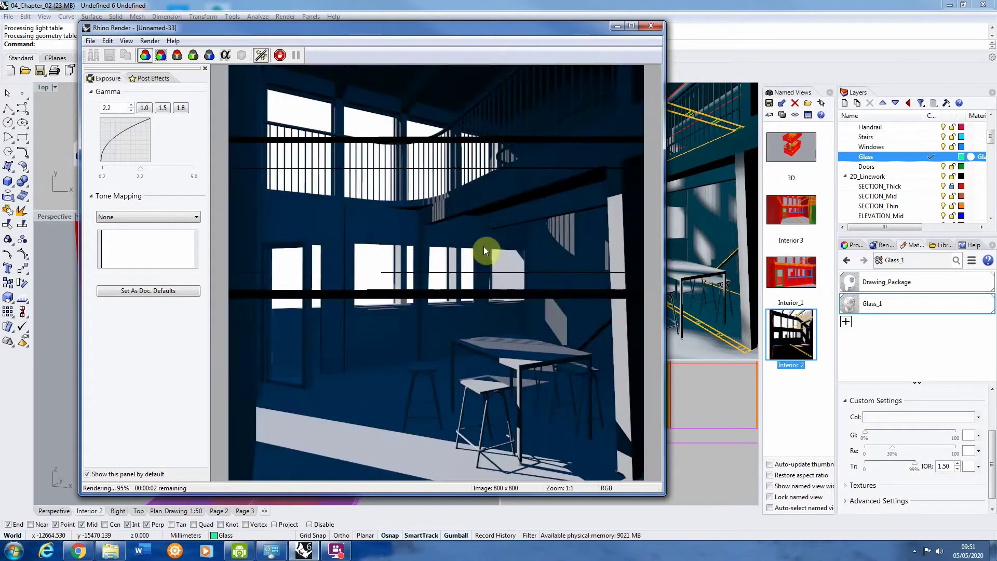
{"action": "scroll", "coordinate": [484, 246], "scroll_direction": "up", "scroll_amount": 1}
{"action": "scroll", "coordinate": [513, 261], "scroll_direction": "down", "scroll_amount": 1}
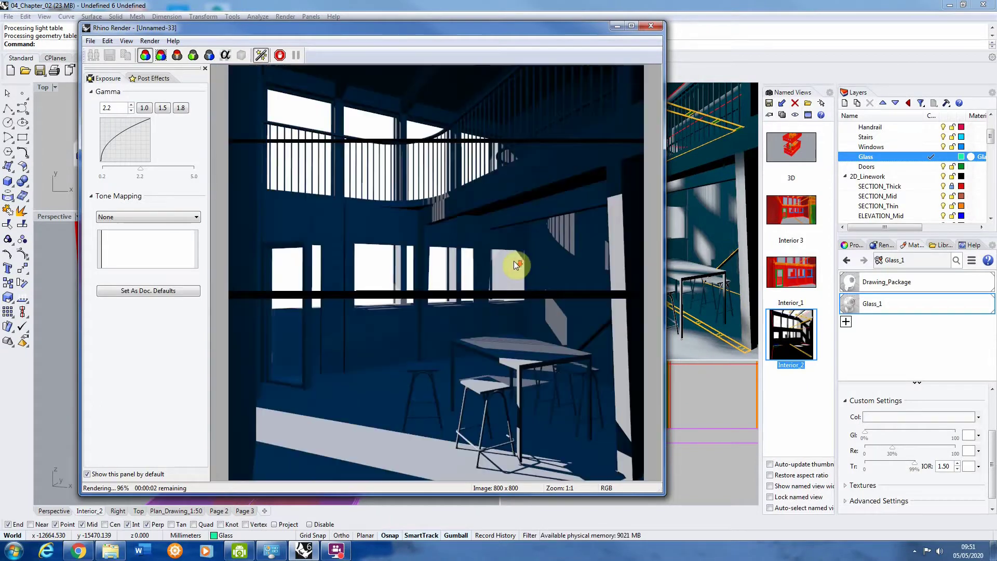
{"action": "scroll", "coordinate": [512, 262], "scroll_direction": "down", "scroll_amount": 1}
{"action": "scroll", "coordinate": [356, 252], "scroll_direction": "up", "scroll_amount": 1}
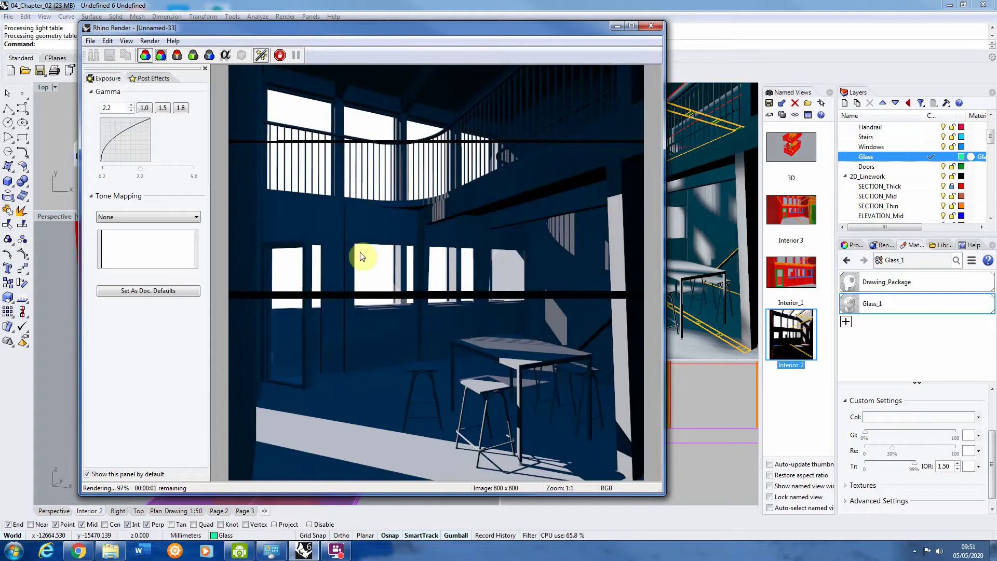
{"action": "scroll", "coordinate": [364, 258], "scroll_direction": "up", "scroll_amount": 1}
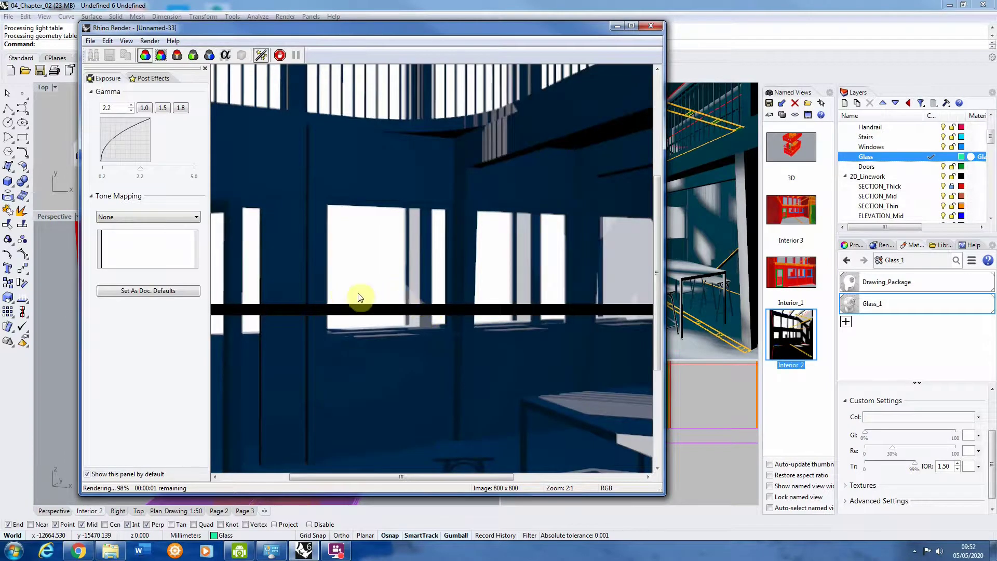
{"action": "scroll", "coordinate": [343, 289], "scroll_direction": "down", "scroll_amount": 2}
{"action": "scroll", "coordinate": [421, 300], "scroll_direction": "up", "scroll_amount": 1}
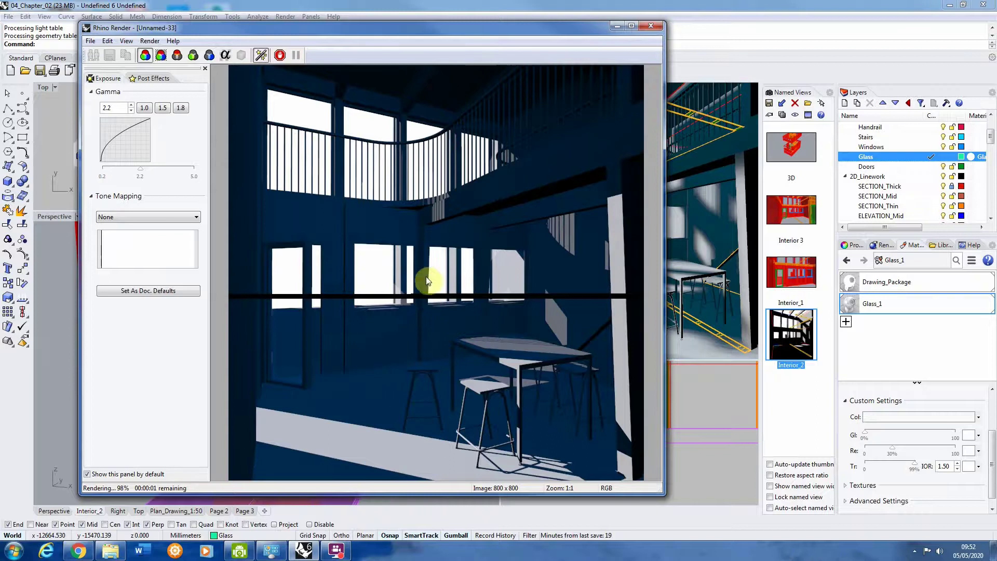
Inspect the rendering's upper windows behind the curved railing, the lower windows and the glazed door for reflections and transparency.
{"action": "scroll", "coordinate": [414, 105], "scroll_direction": "up", "scroll_amount": 2}
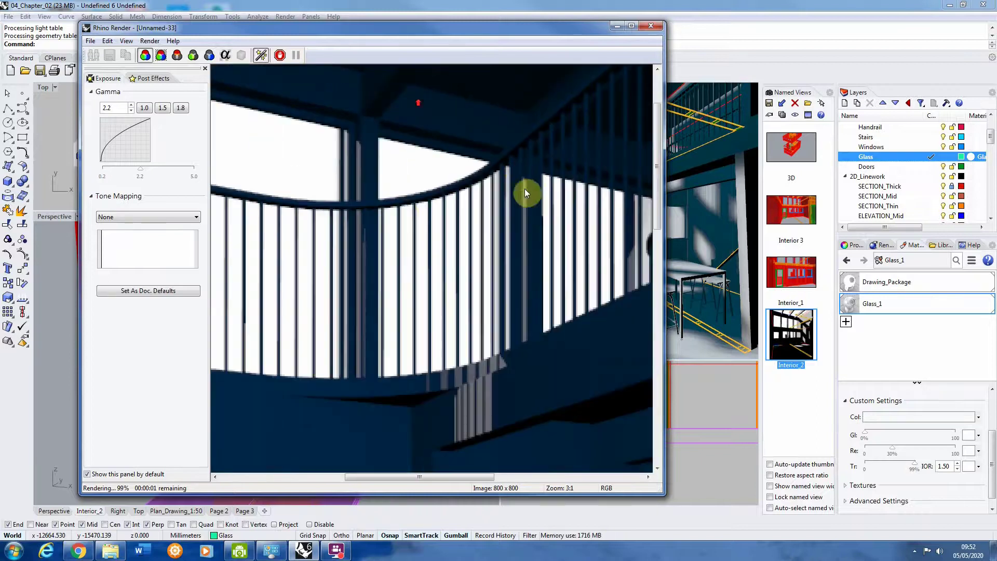
{"action": "scroll", "coordinate": [482, 215], "scroll_direction": "down", "scroll_amount": 1}
{"action": "scroll", "coordinate": [546, 211], "scroll_direction": "up", "scroll_amount": 1}
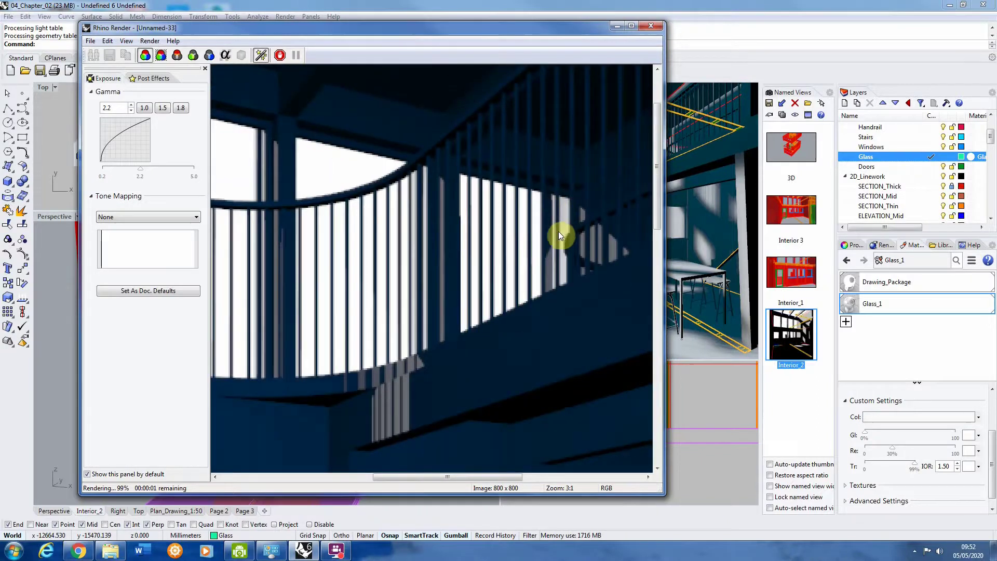
{"action": "scroll", "coordinate": [558, 232], "scroll_direction": "down", "scroll_amount": 2}
{"action": "scroll", "coordinate": [260, 85], "scroll_direction": "up", "scroll_amount": 1}
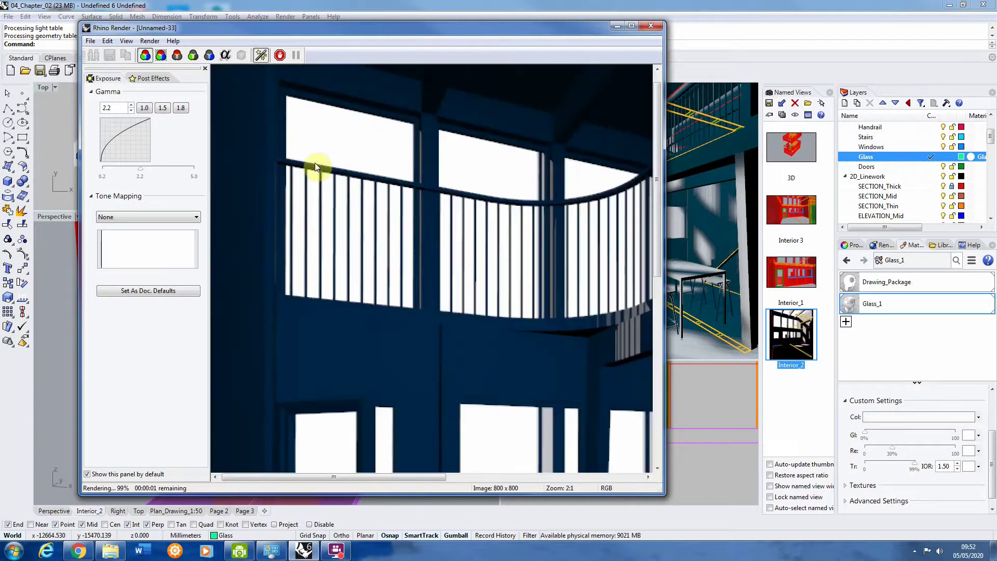
{"action": "scroll", "coordinate": [314, 163], "scroll_direction": "down", "scroll_amount": 1}
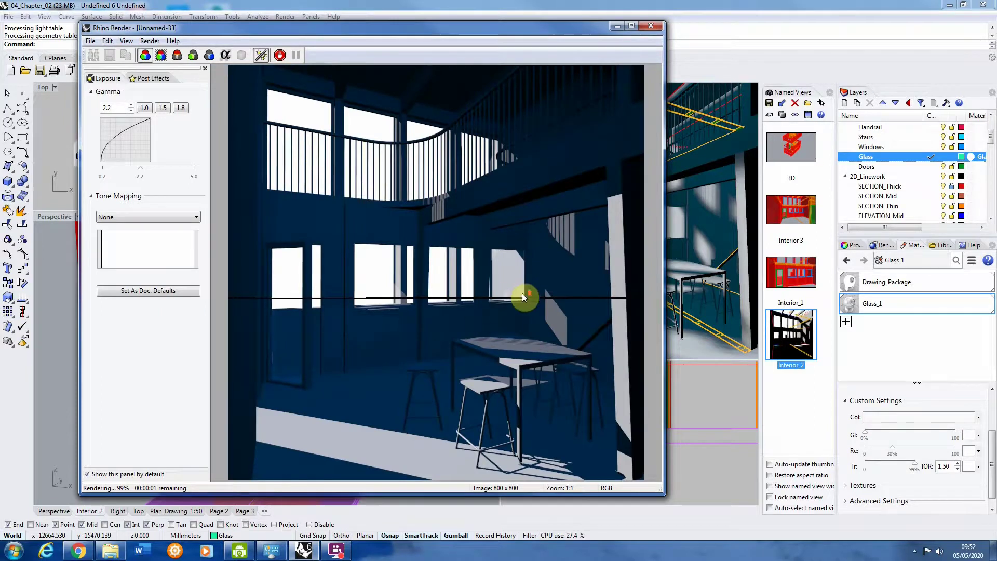
{"action": "scroll", "coordinate": [503, 312], "scroll_direction": "up", "scroll_amount": 1}
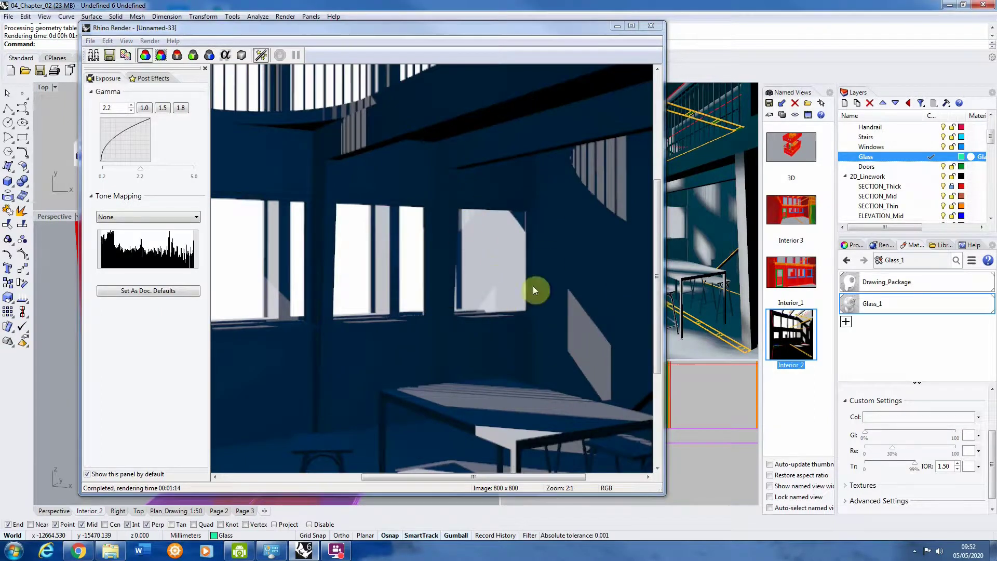
{"action": "scroll", "coordinate": [516, 279], "scroll_direction": "down", "scroll_amount": 1}
{"action": "scroll", "coordinate": [410, 296], "scroll_direction": "up", "scroll_amount": 1}
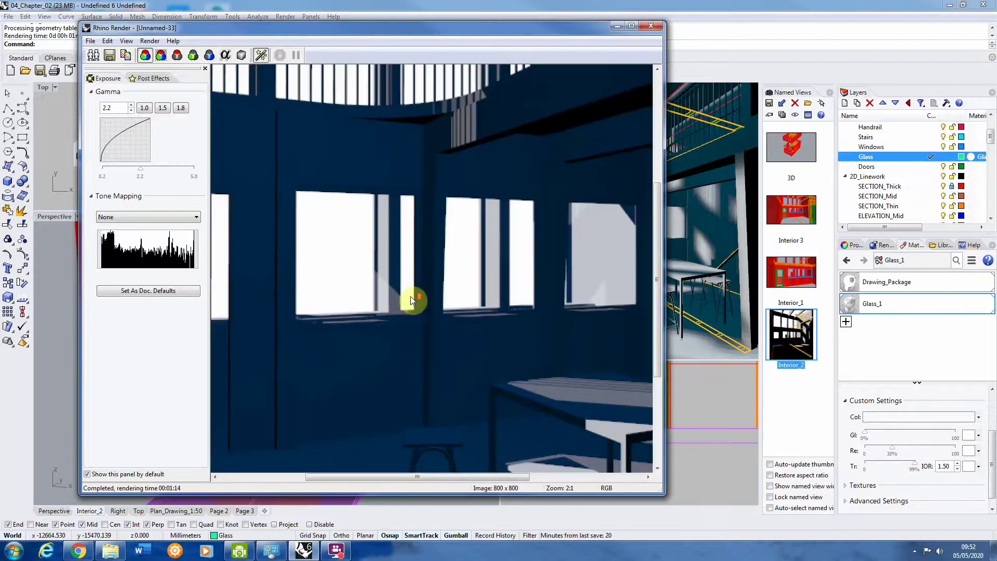
{"action": "scroll", "coordinate": [471, 290], "scroll_direction": "down", "scroll_amount": 1}
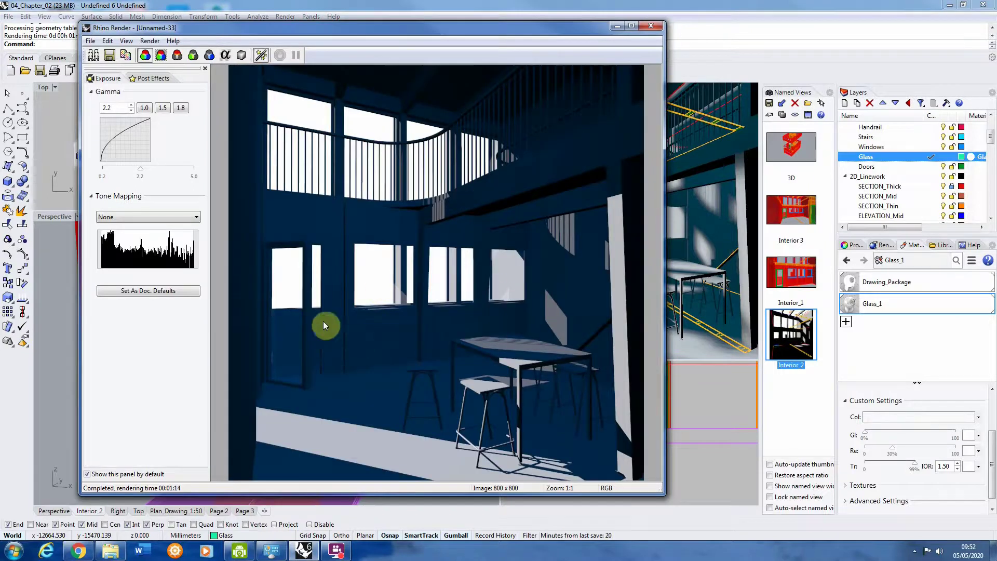
{"action": "scroll", "coordinate": [260, 359], "scroll_direction": "up", "scroll_amount": 1}
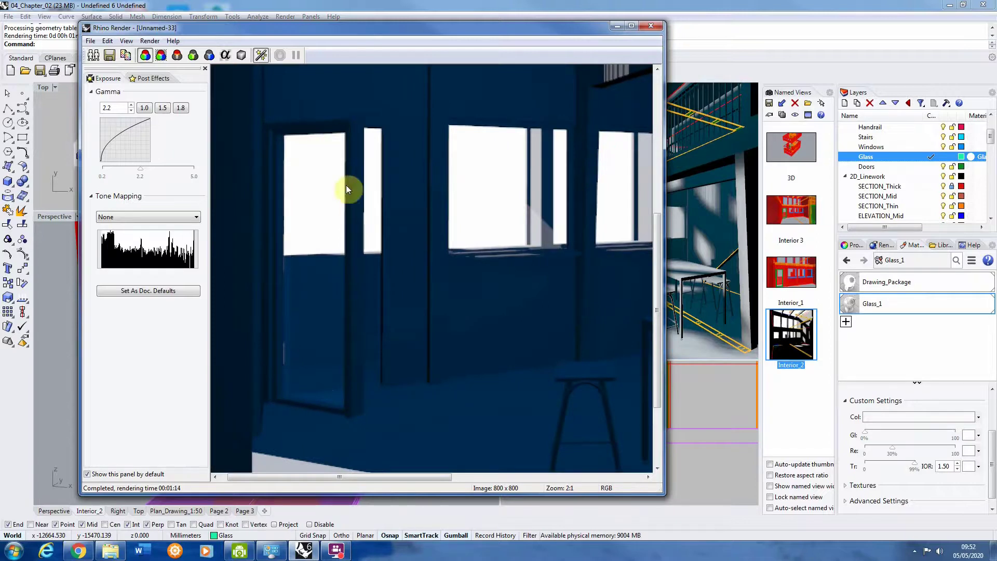
{"action": "scroll", "coordinate": [259, 400], "scroll_direction": "down", "scroll_amount": 1}
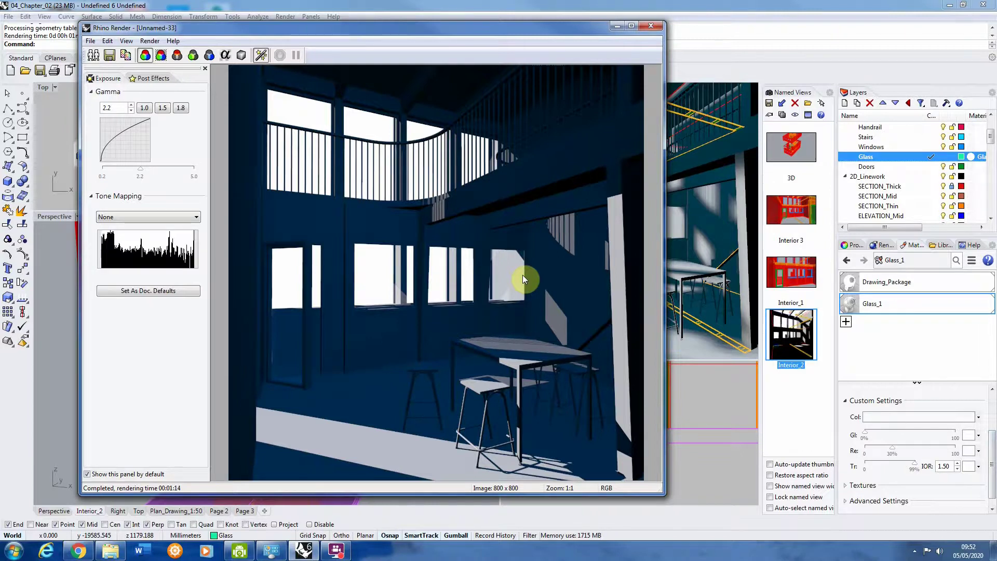
{"action": "scroll", "coordinate": [523, 275], "scroll_direction": "up", "scroll_amount": 1}
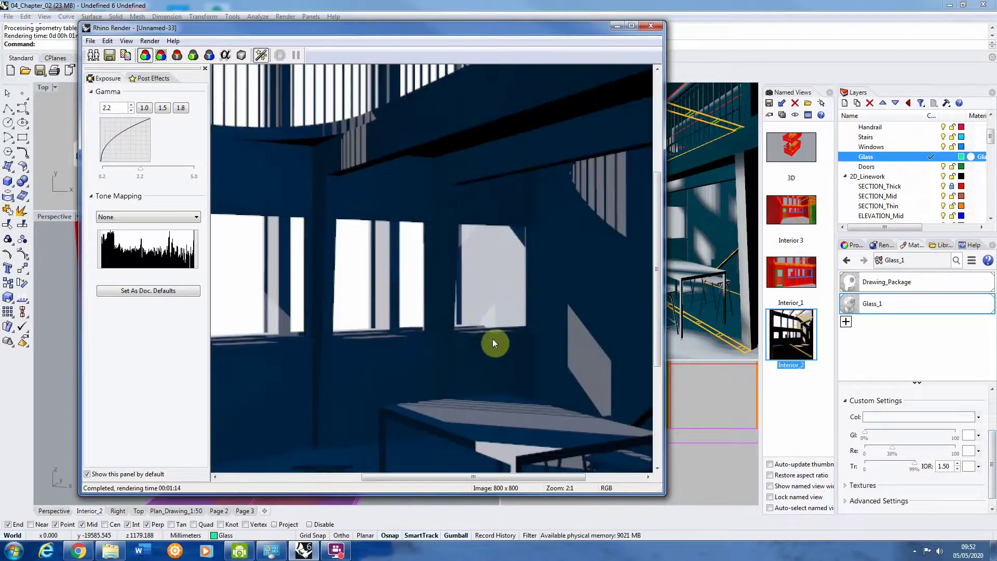
{"action": "scroll", "coordinate": [522, 204], "scroll_direction": "down", "scroll_amount": 1}
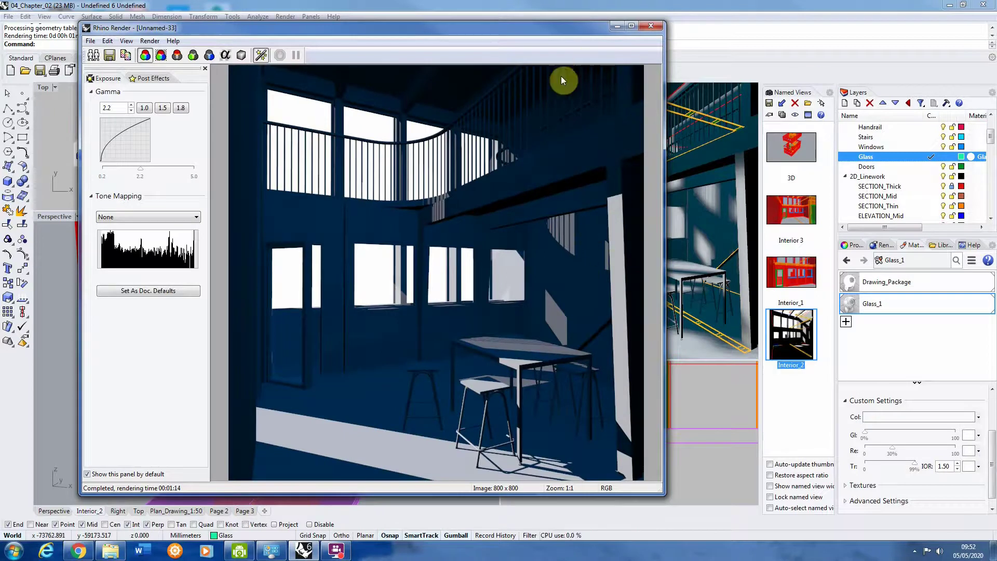
Close the Interior_2 rendering without saving the image and clear any object selection in the model.
{"action": "left_click", "coordinate": [655, 24]}
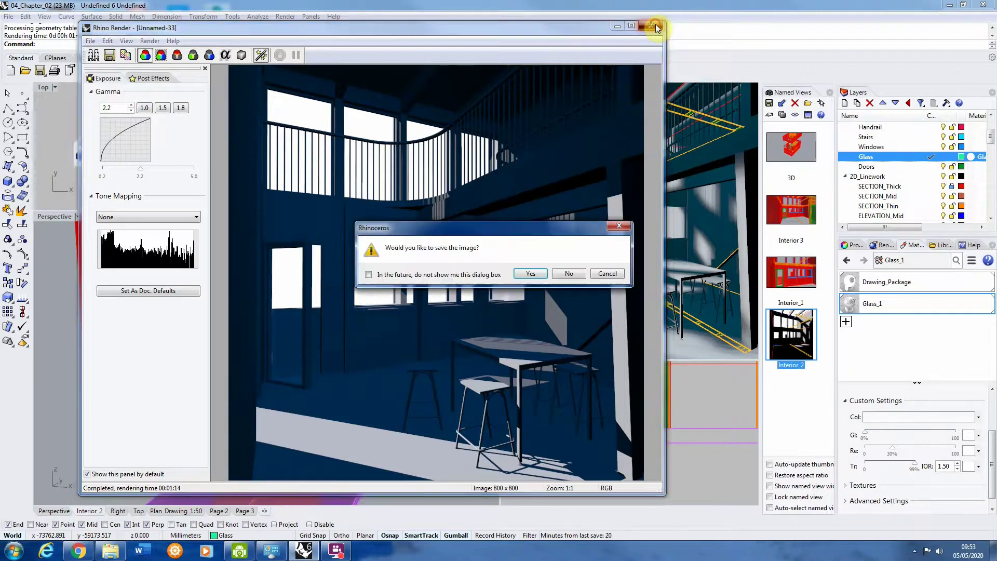
{"action": "left_click", "coordinate": [569, 273]}
{"action": "left_click", "coordinate": [575, 320]}
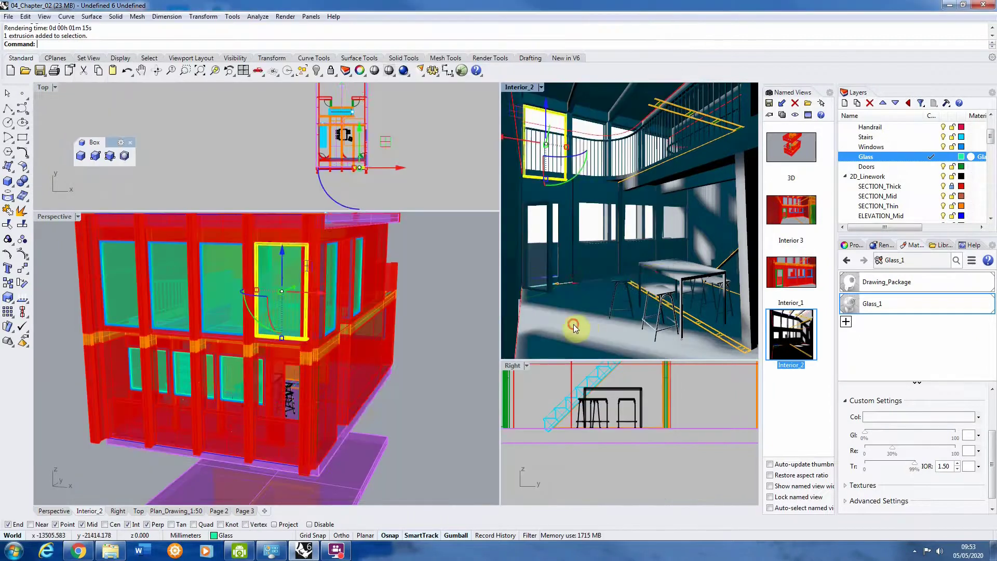
{"action": "left_click", "coordinate": [411, 395]}
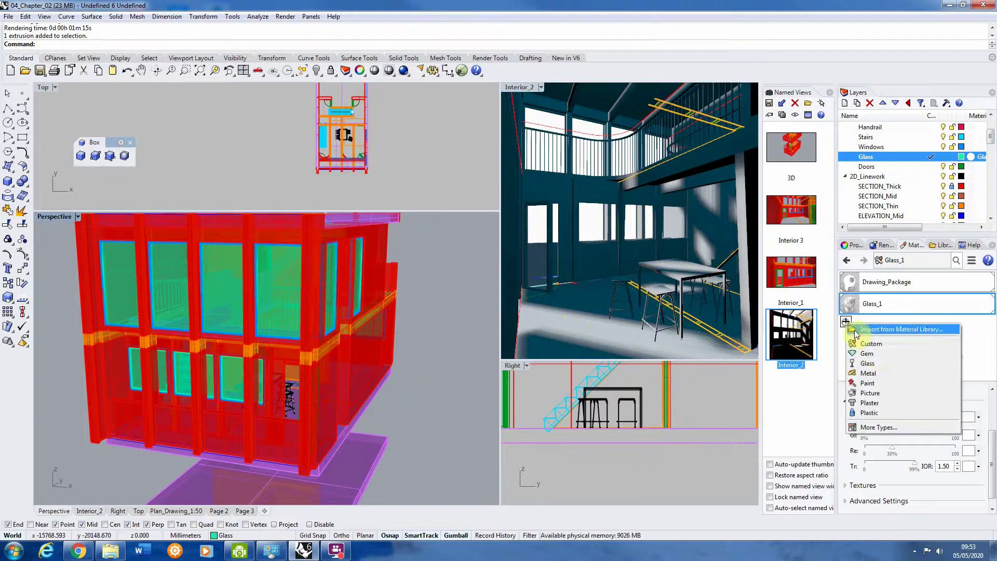
Create a new Custom material and name it Wood_Floor.
{"action": "left_click", "coordinate": [882, 343]}
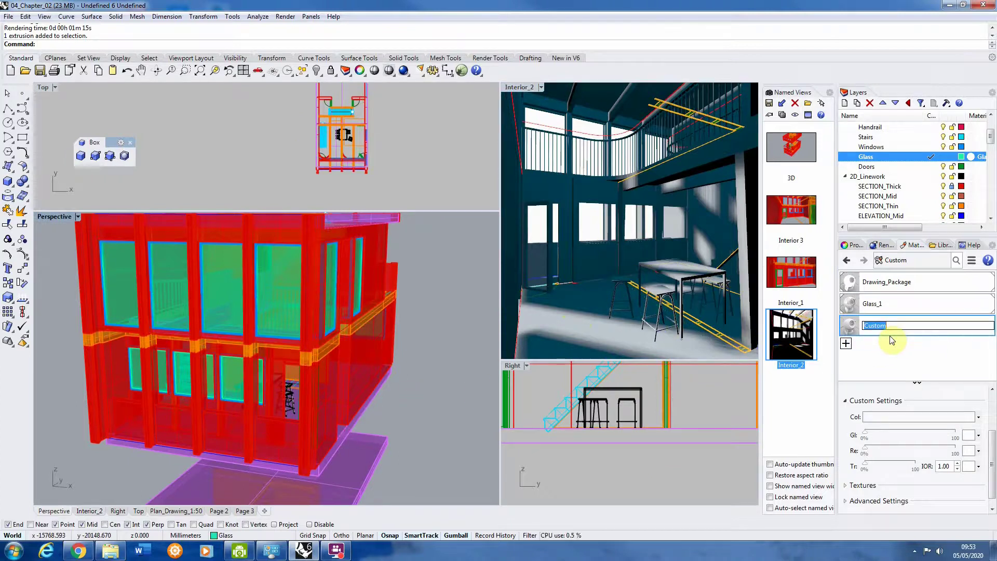
{"action": "left_click", "coordinate": [845, 343]}
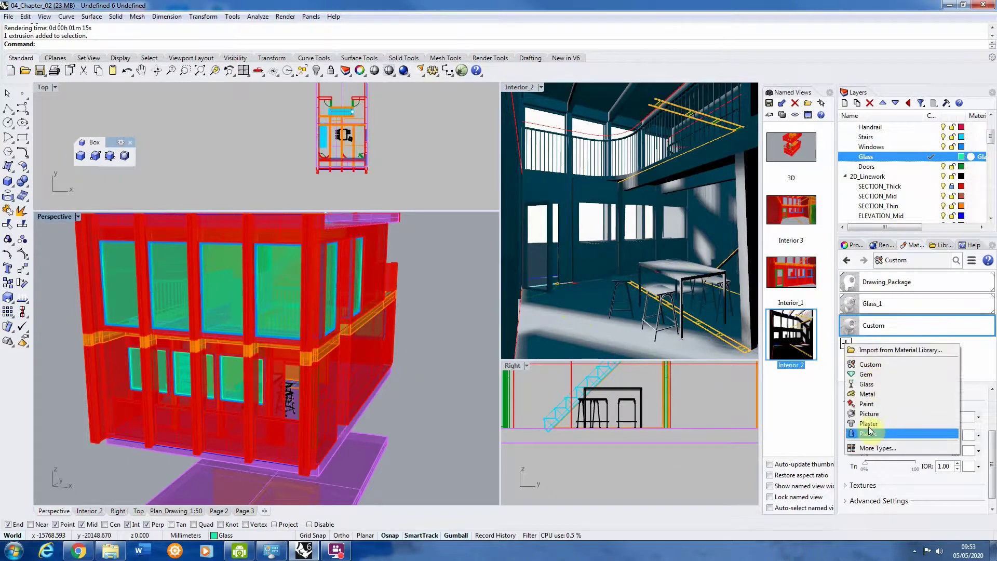
{"action": "left_click", "coordinate": [975, 361]}
{"action": "double_click", "coordinate": [872, 327]}
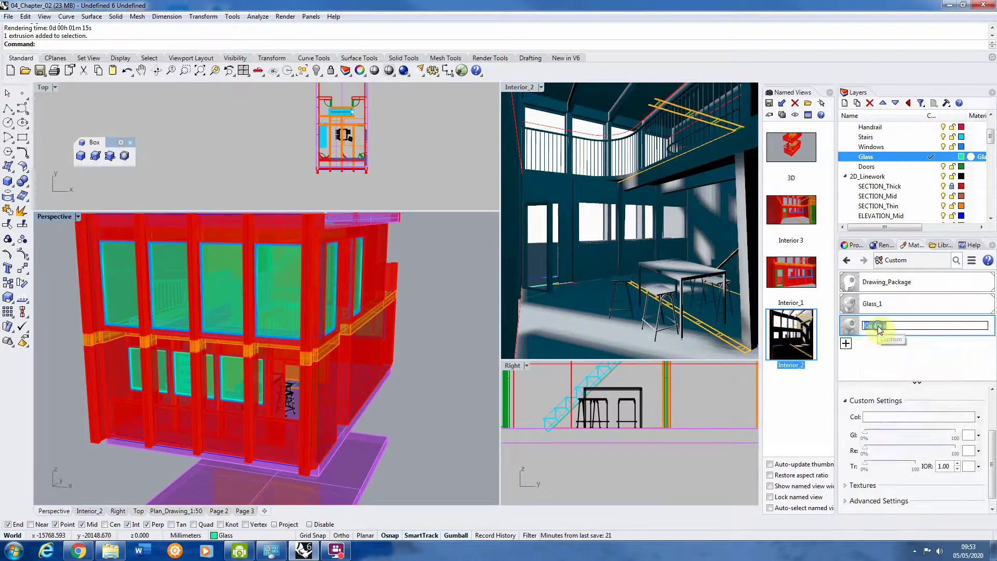
{"action": "right_click", "coordinate": [878, 327]}
{"action": "left_click", "coordinate": [880, 327]}
{"action": "double_click", "coordinate": [879, 326]}
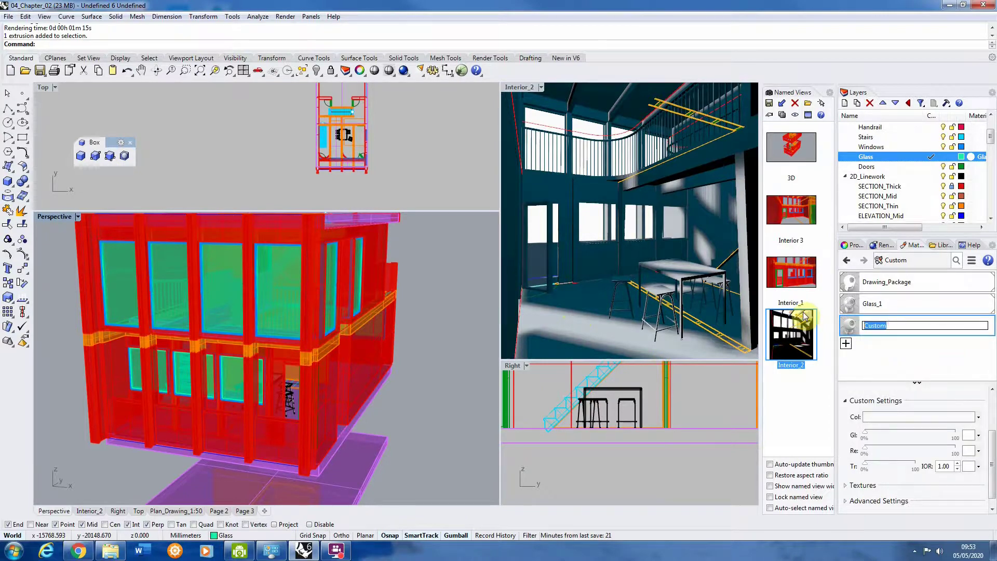
{"action": "type", "text": "Wood_Floor"}
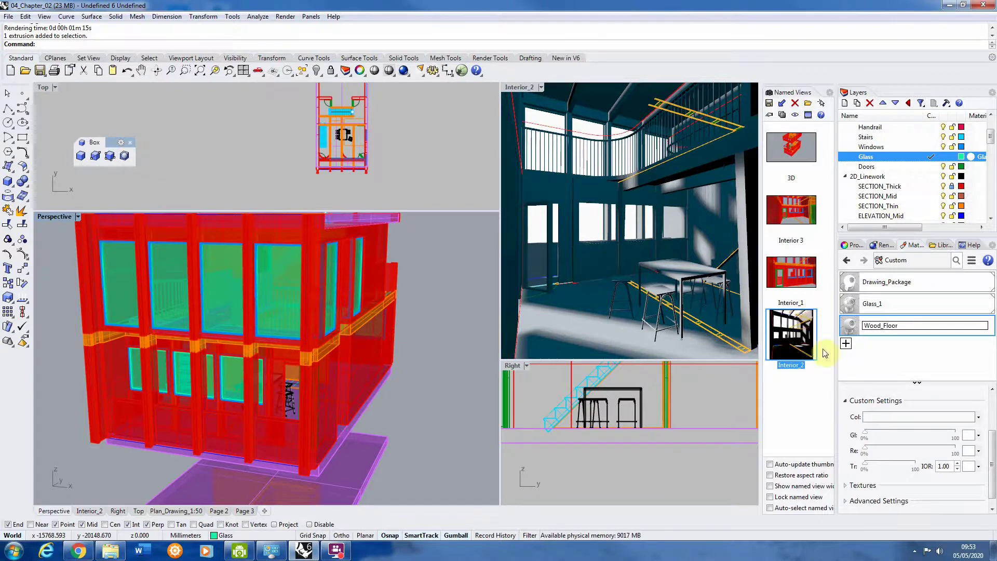
{"action": "key", "text": "Return"}
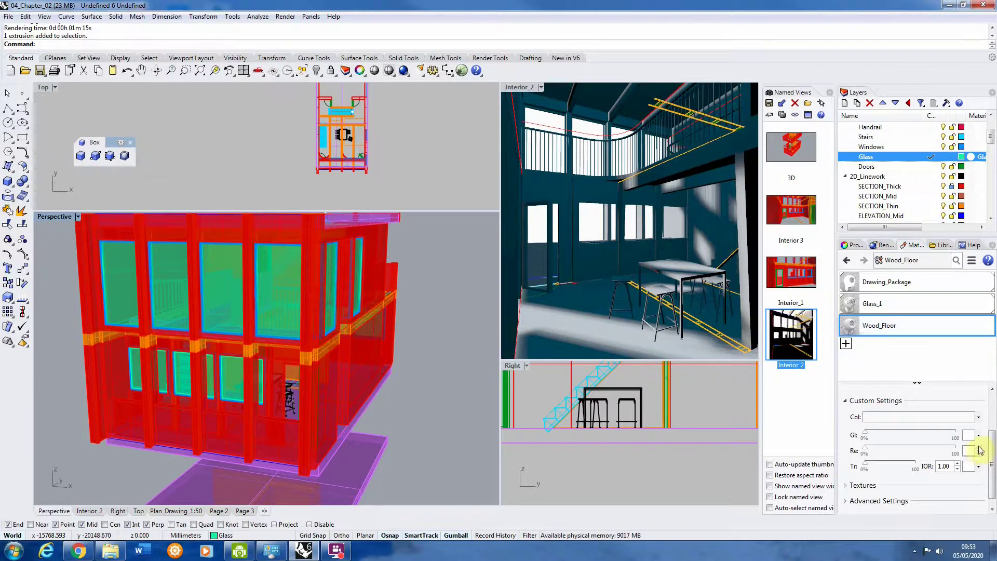
Assign the Bamboo_Ceiling wood image from the Timber textures folder as the Wood_Floor material's color texture.
{"action": "scroll", "coordinate": [990, 444], "scroll_direction": "up", "scroll_amount": 3}
{"action": "scroll", "coordinate": [990, 444], "scroll_direction": "down", "scroll_amount": 4}
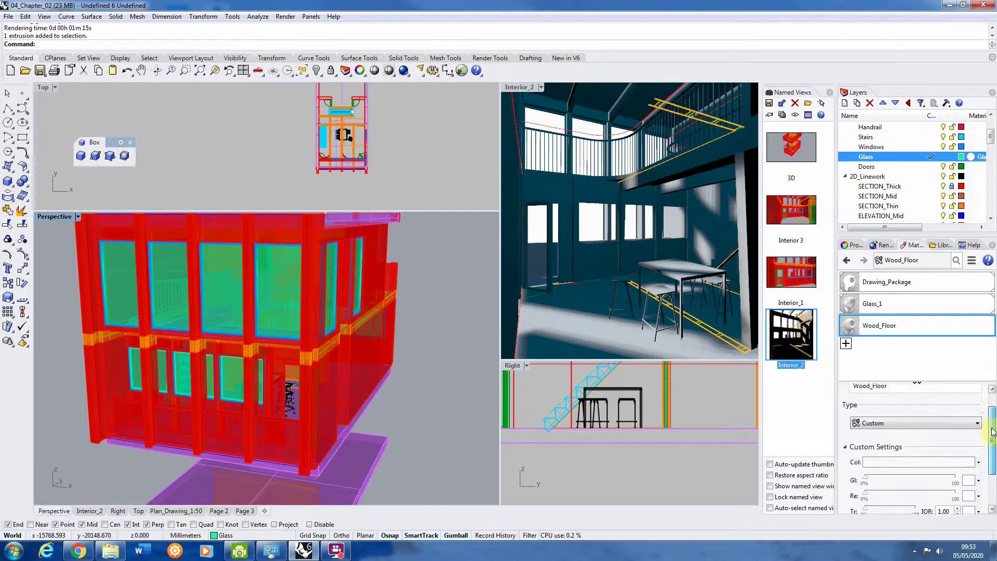
{"action": "scroll", "coordinate": [990, 438], "scroll_direction": "up", "scroll_amount": 1}
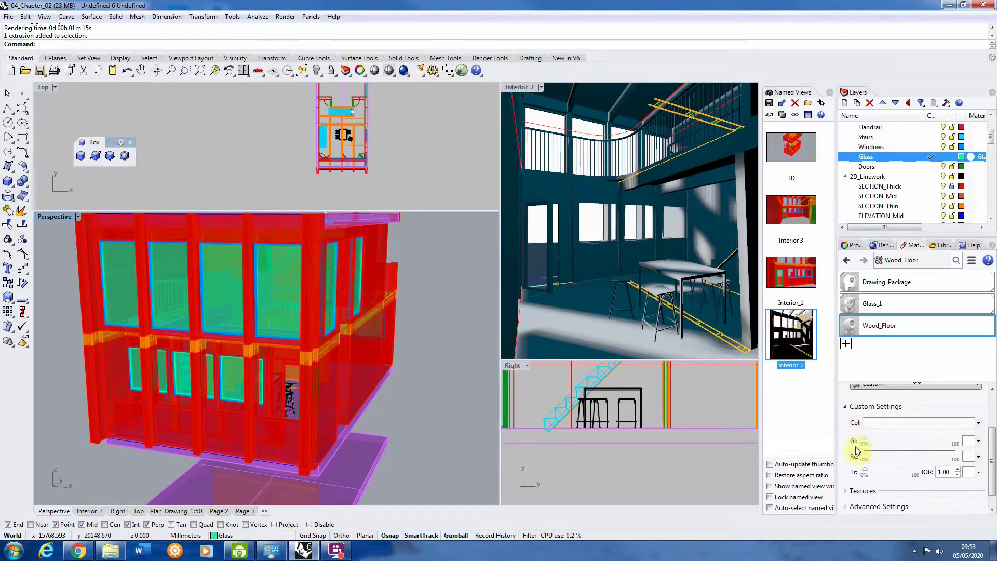
{"action": "left_click", "coordinate": [850, 492]}
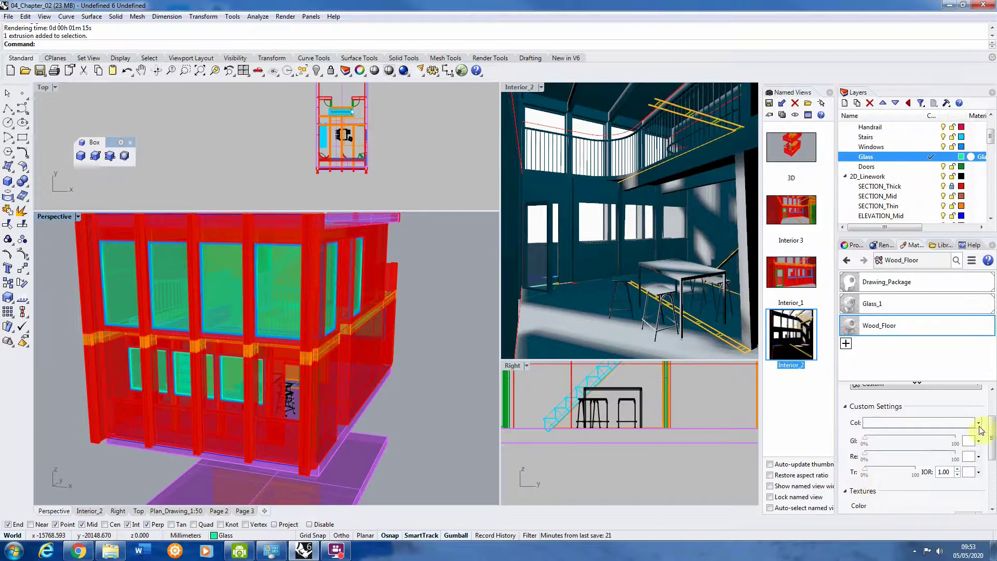
{"action": "left_click_drag", "start_coordinate": [989, 423], "coordinate": [991, 460]}
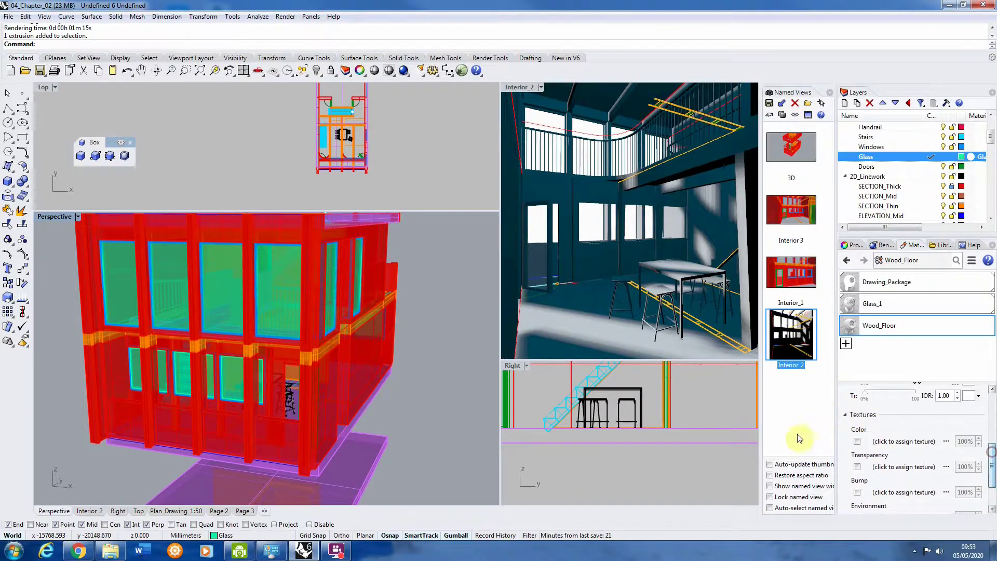
{"action": "left_click", "coordinate": [857, 442]}
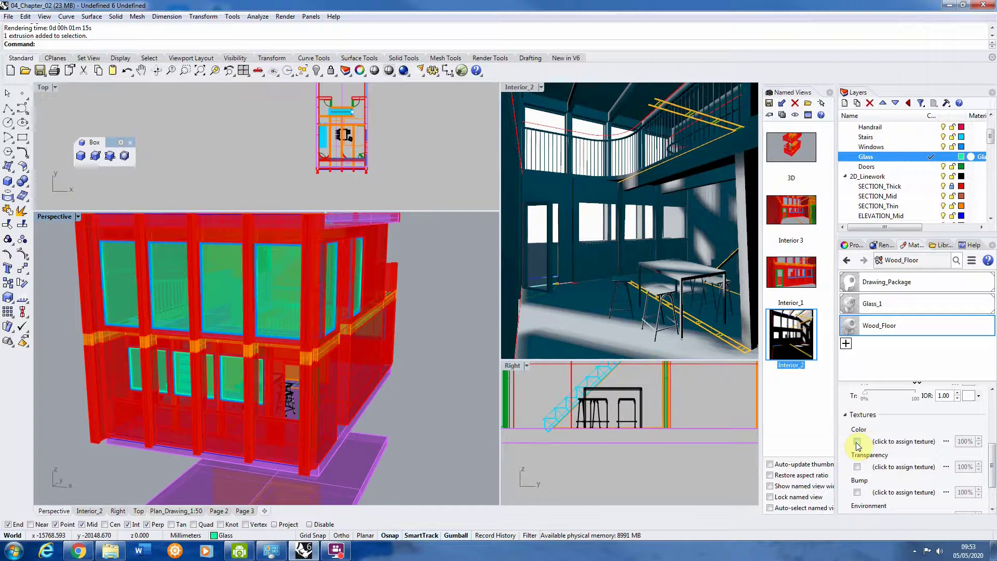
{"action": "left_click", "coordinate": [857, 441]}
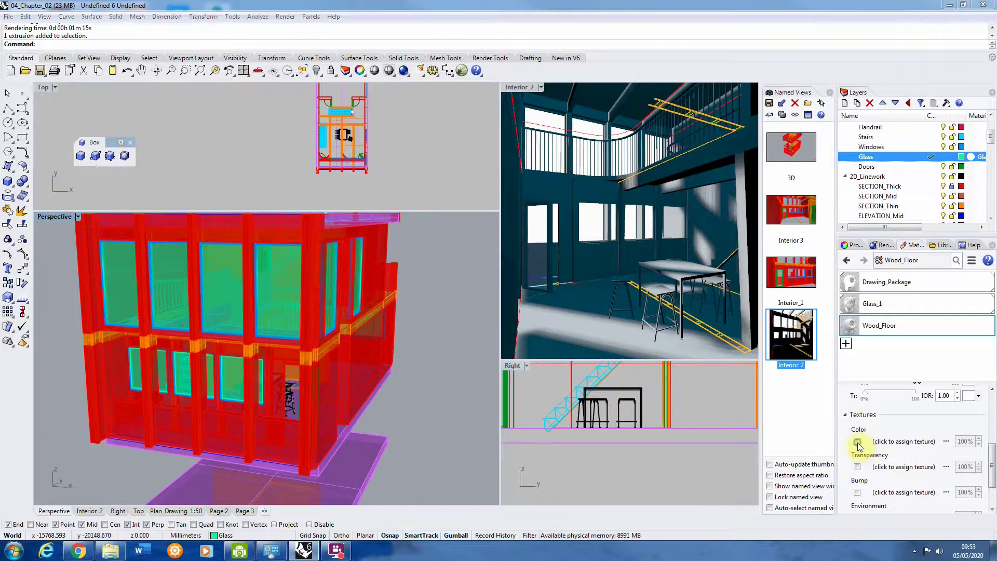
{"action": "left_click_drag", "start_coordinate": [323, 29], "coordinate": [409, 113]}
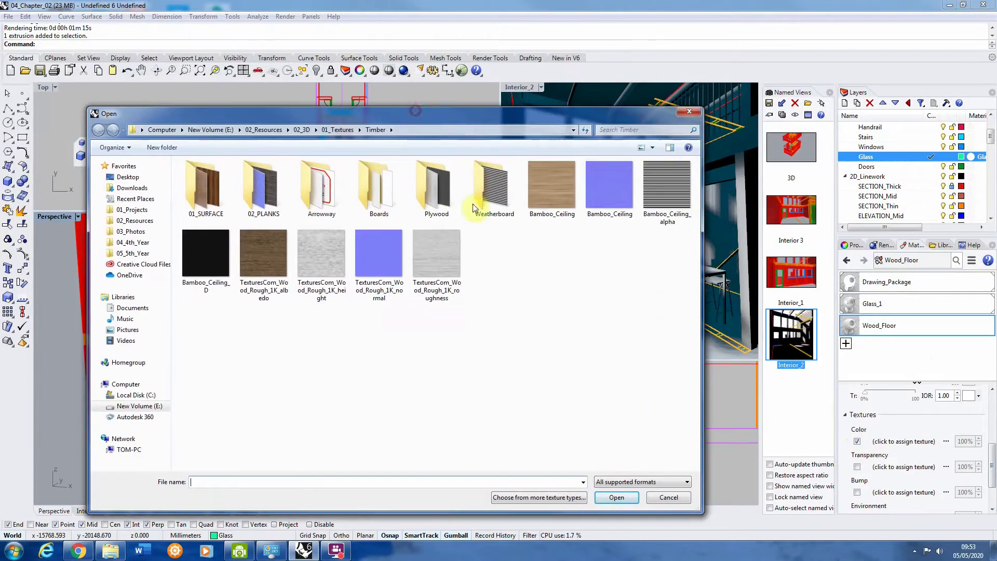
{"action": "left_click", "coordinate": [558, 190]}
{"action": "left_click", "coordinate": [614, 497]}
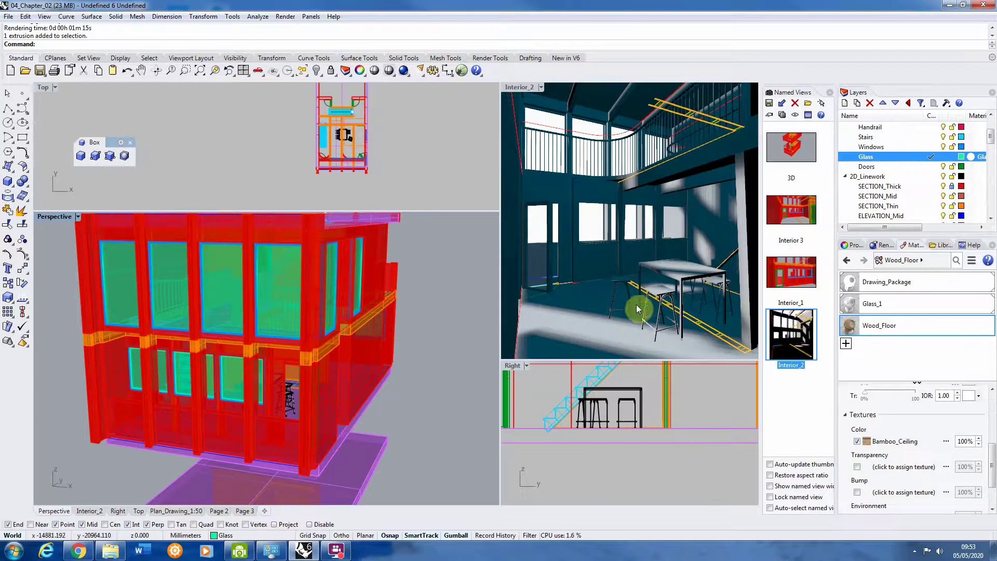
Assign the Wood_Floor material to the Floor layer.
{"action": "left_click", "coordinate": [881, 354]}
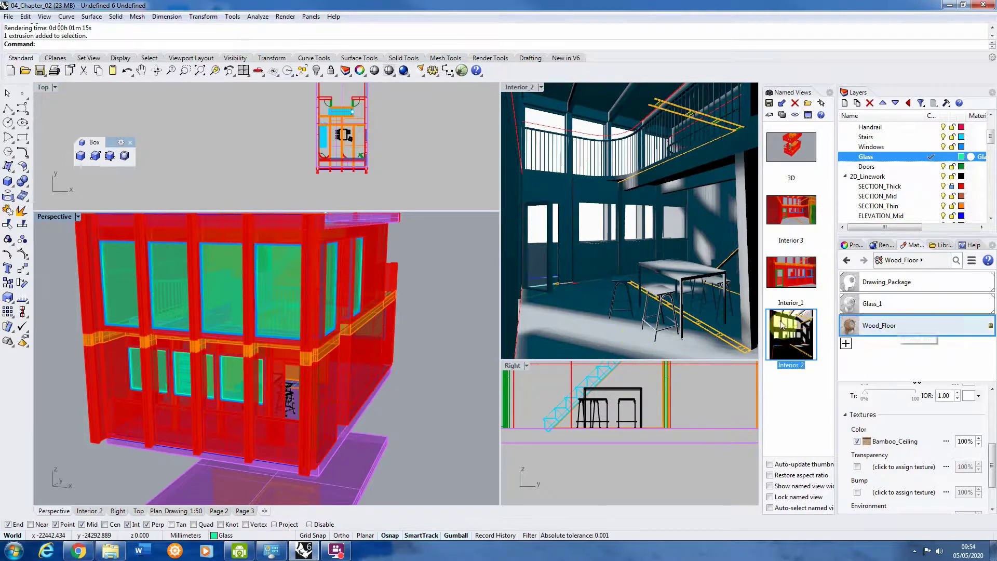
{"action": "left_click", "coordinate": [897, 326]}
{"action": "right_click", "coordinate": [897, 326]}
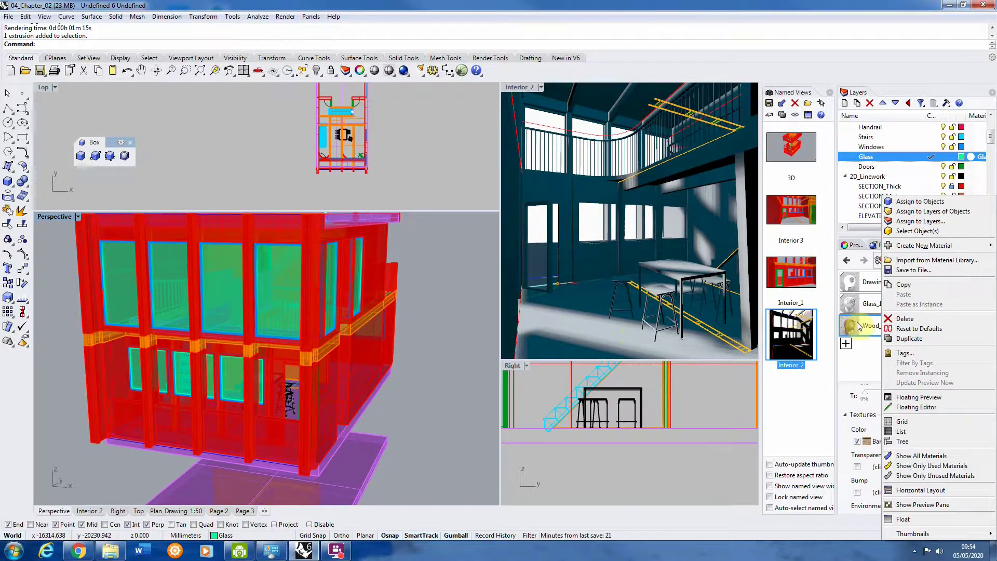
{"action": "left_click", "coordinate": [909, 226]}
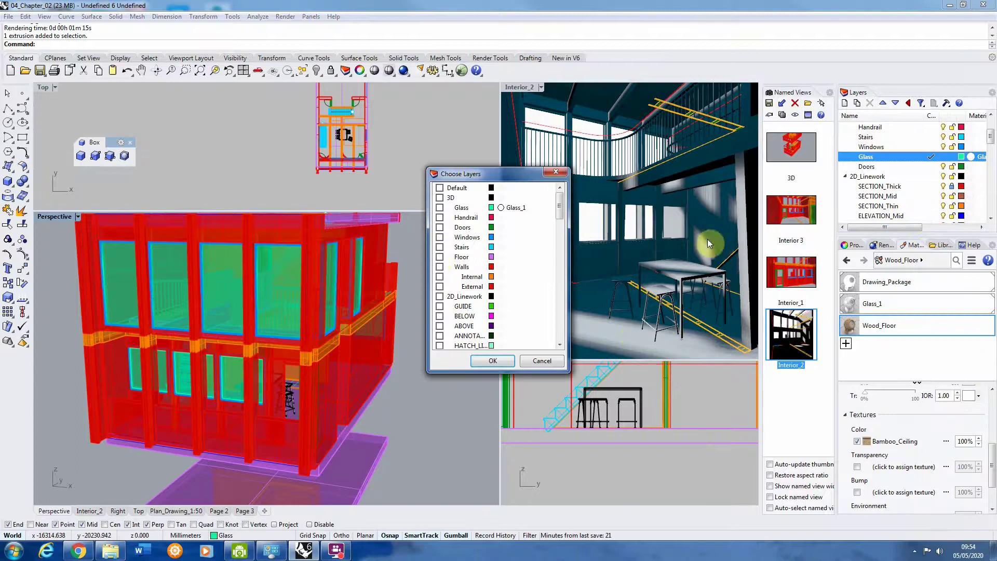
{"action": "left_click", "coordinate": [439, 257]}
{"action": "left_click", "coordinate": [495, 361]}
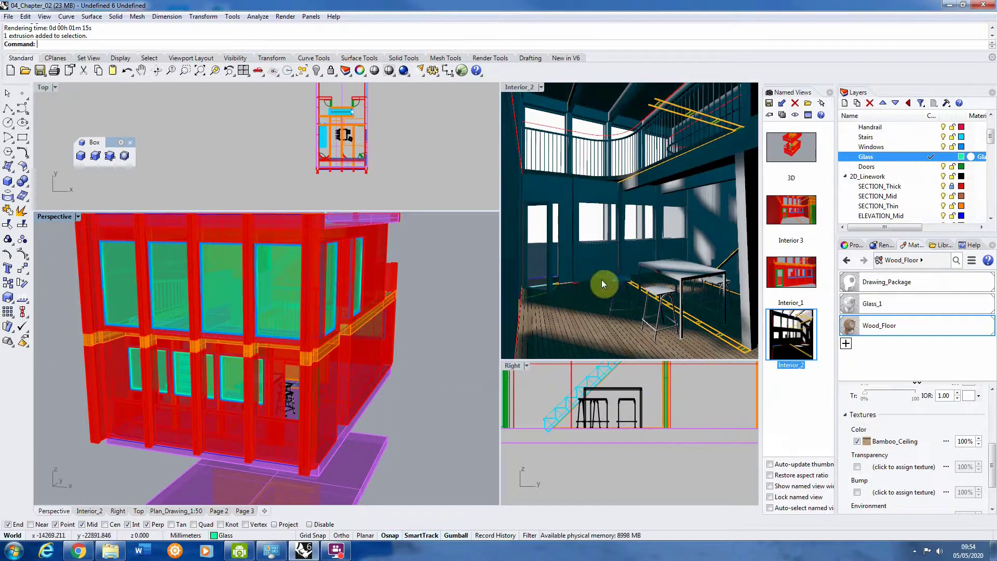
Select the building's ground-floor slab and show its object properties.
{"action": "left_click", "coordinate": [422, 393]}
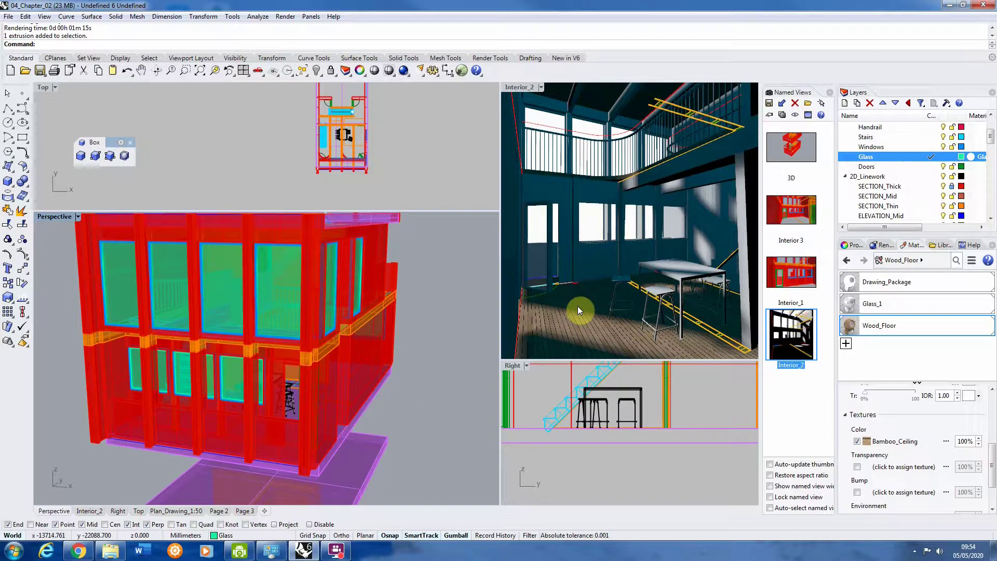
{"action": "left_click", "coordinate": [344, 433]}
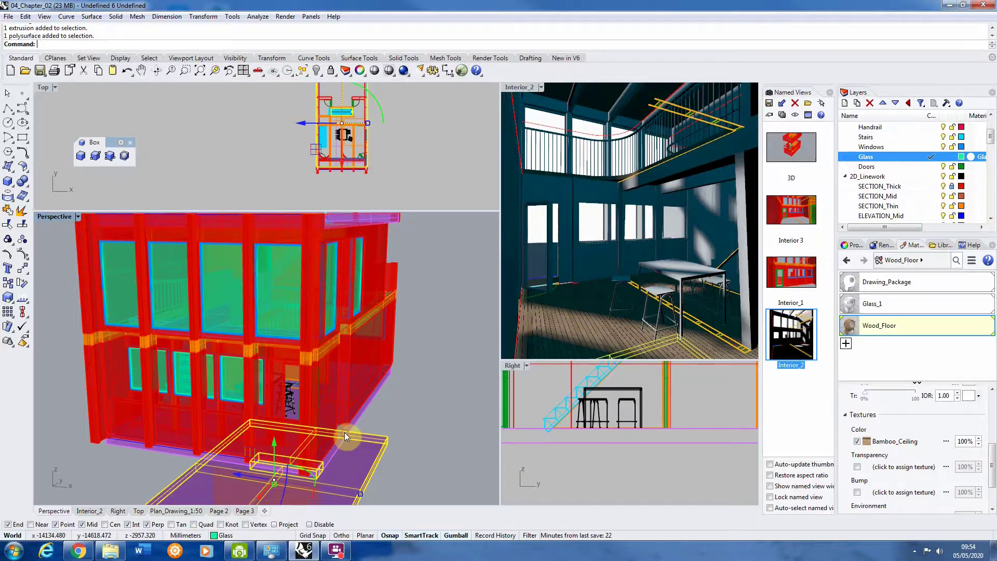
{"action": "left_click", "coordinate": [363, 412]}
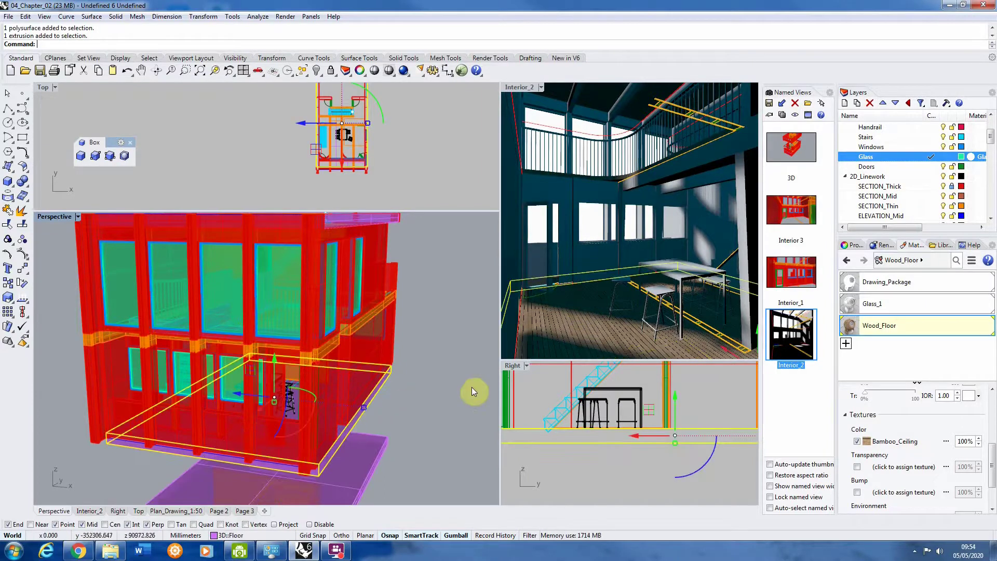
{"action": "scroll", "coordinate": [327, 392], "scroll_direction": "up", "scroll_amount": 5}
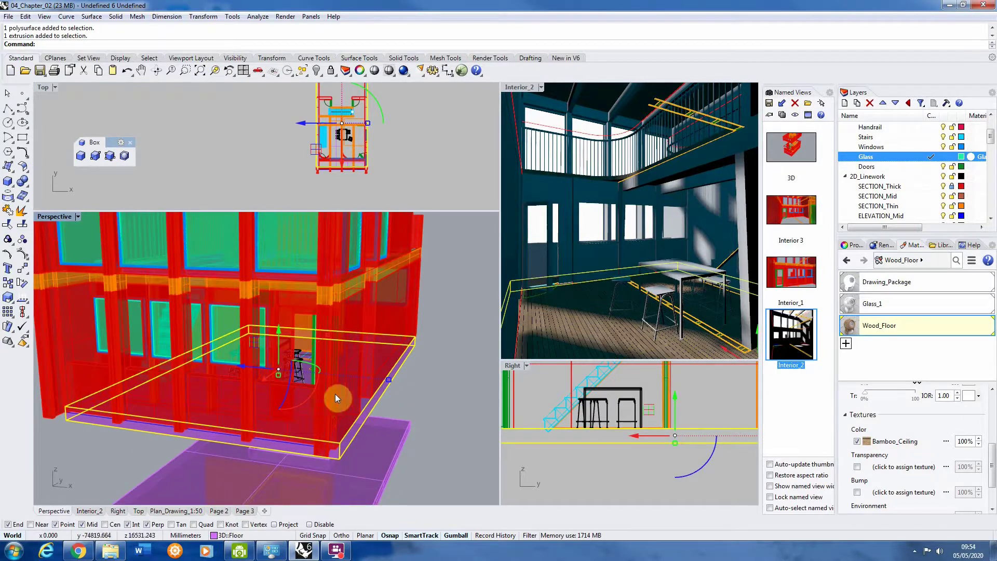
{"action": "scroll", "coordinate": [335, 393], "scroll_direction": "down", "scroll_amount": 2}
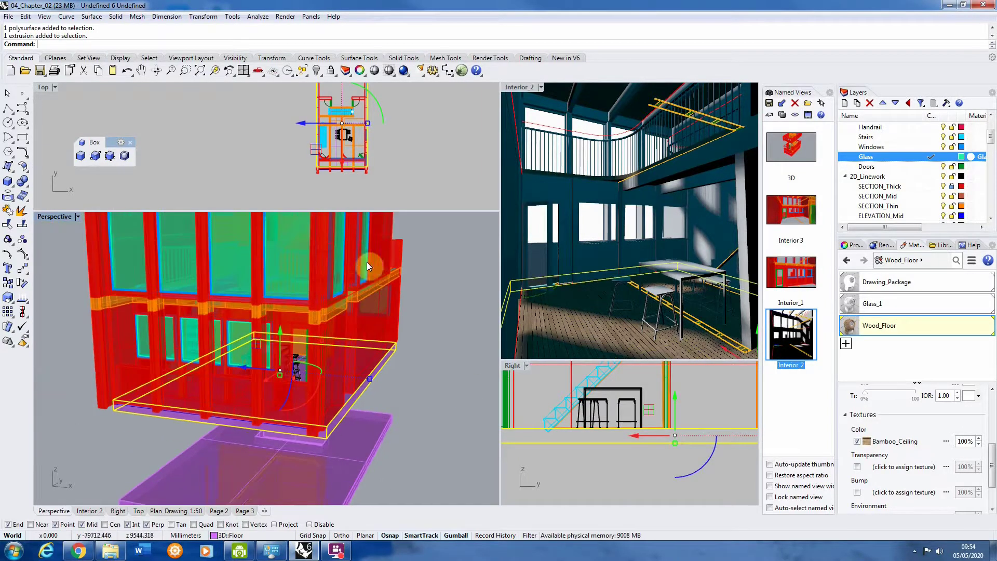
{"action": "left_click", "coordinate": [849, 247]}
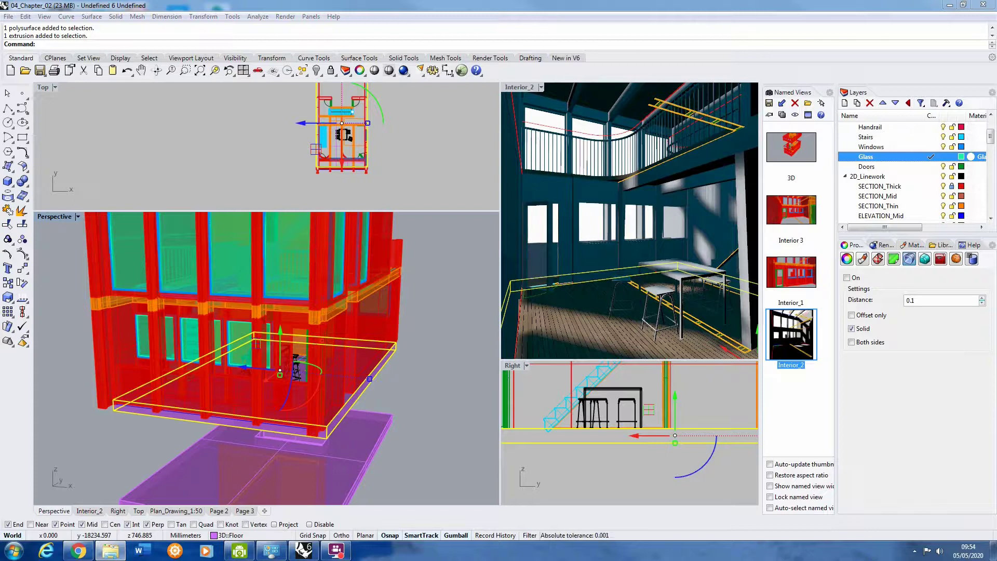
Open the Bamboo_Ceiling image from the Timber textures folder to examine its plank pattern, then close the image and the folder.
{"action": "left_click", "coordinate": [110, 551]}
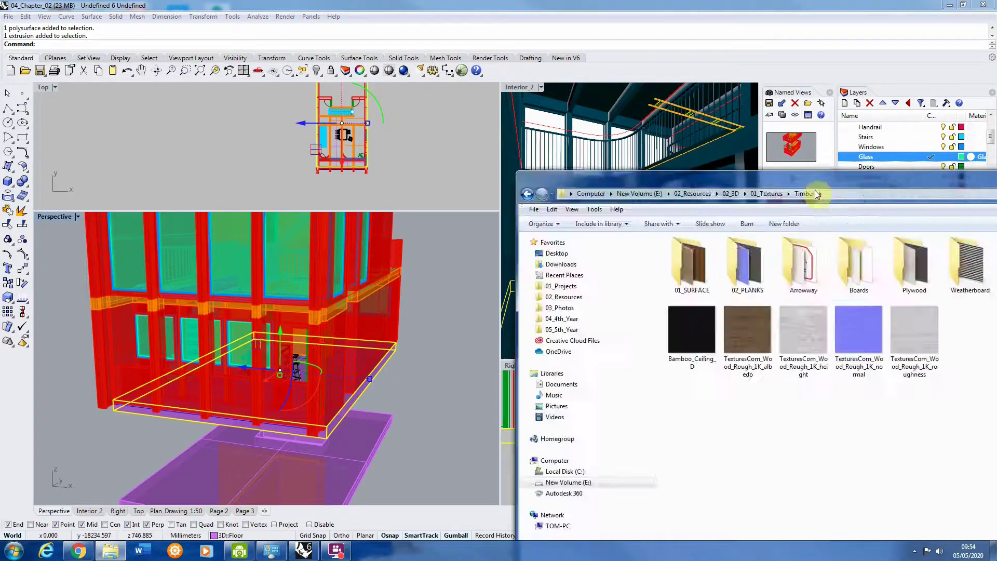
{"action": "left_click_drag", "start_coordinate": [844, 178], "coordinate": [399, 77]}
{"action": "double_click", "coordinate": [575, 166]}
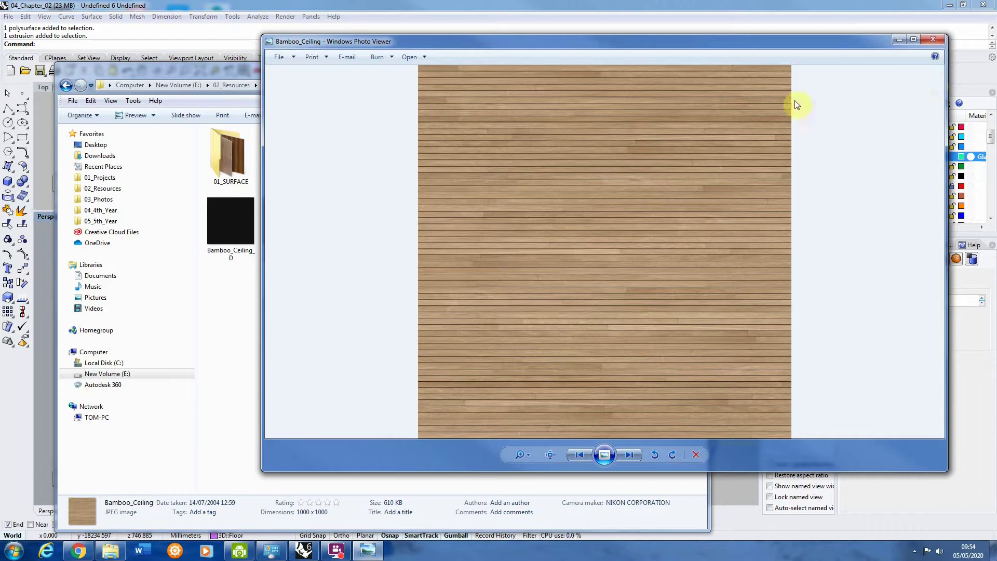
{"action": "left_click", "coordinate": [932, 39]}
{"action": "left_click", "coordinate": [695, 66]}
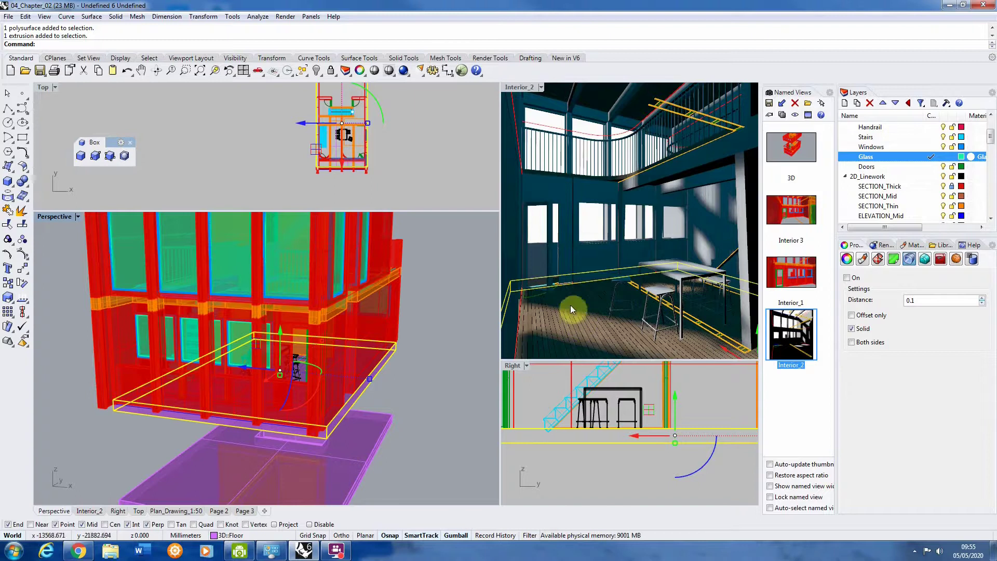
Start a box texture mapping on the floor slab and draw its base, about 2700 by 2600 mm, beside the building in plan.
{"action": "left_click", "coordinate": [878, 259]}
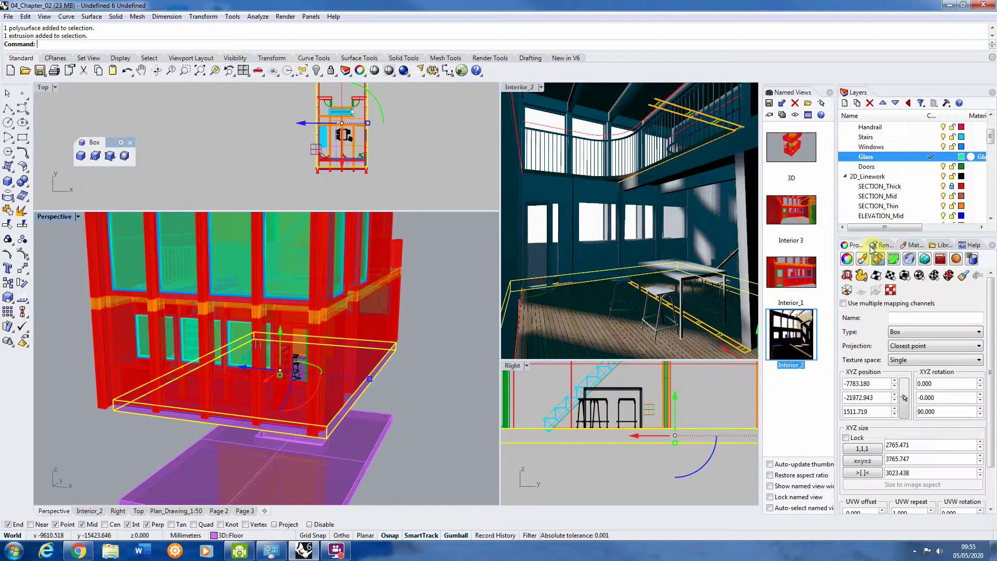
{"action": "left_click", "coordinate": [905, 280]}
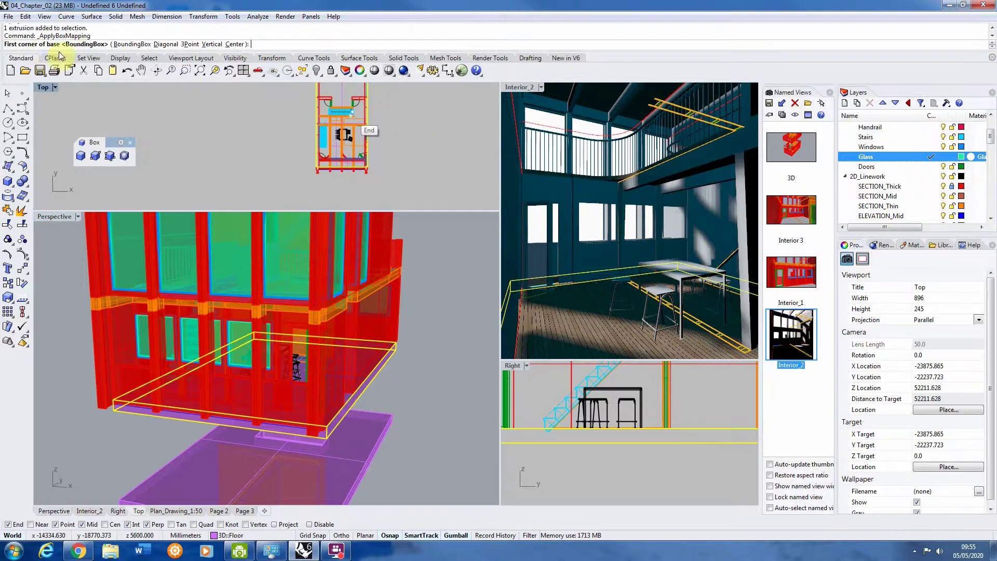
{"action": "scroll", "coordinate": [389, 137], "scroll_direction": "down", "scroll_amount": 2}
{"action": "scroll", "coordinate": [369, 128], "scroll_direction": "up", "scroll_amount": 3}
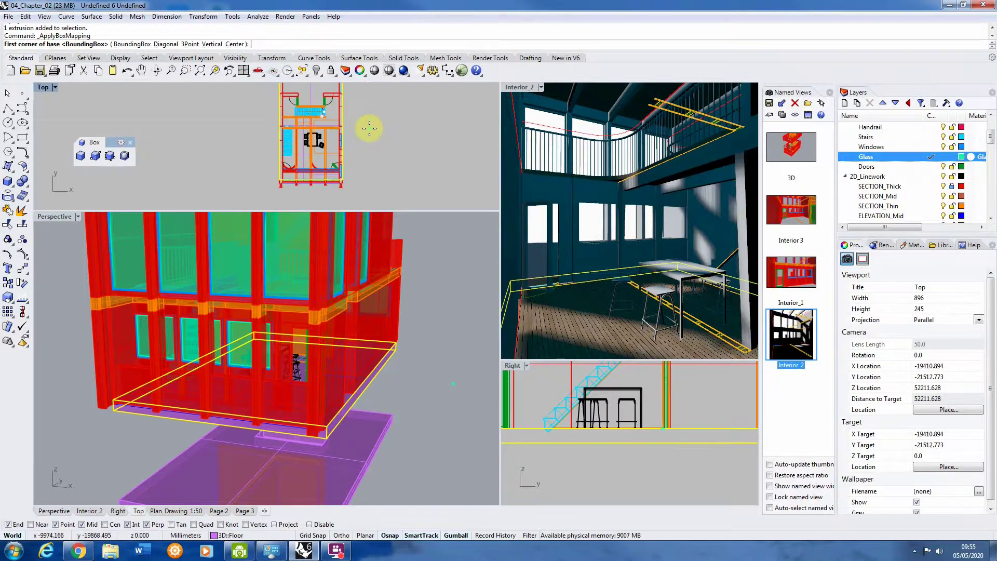
{"action": "scroll", "coordinate": [367, 135], "scroll_direction": "up", "scroll_amount": 1}
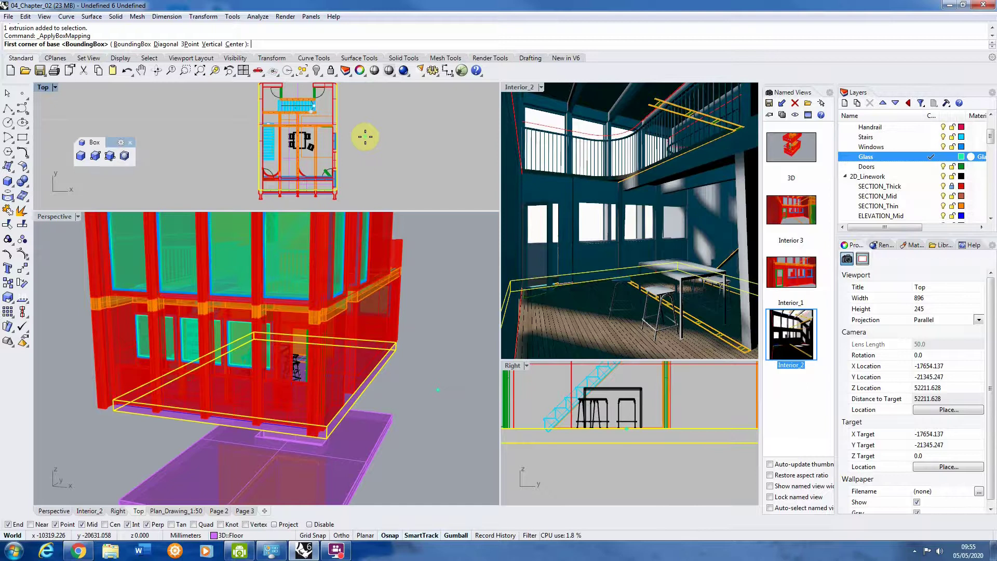
{"action": "left_click", "coordinate": [381, 133]}
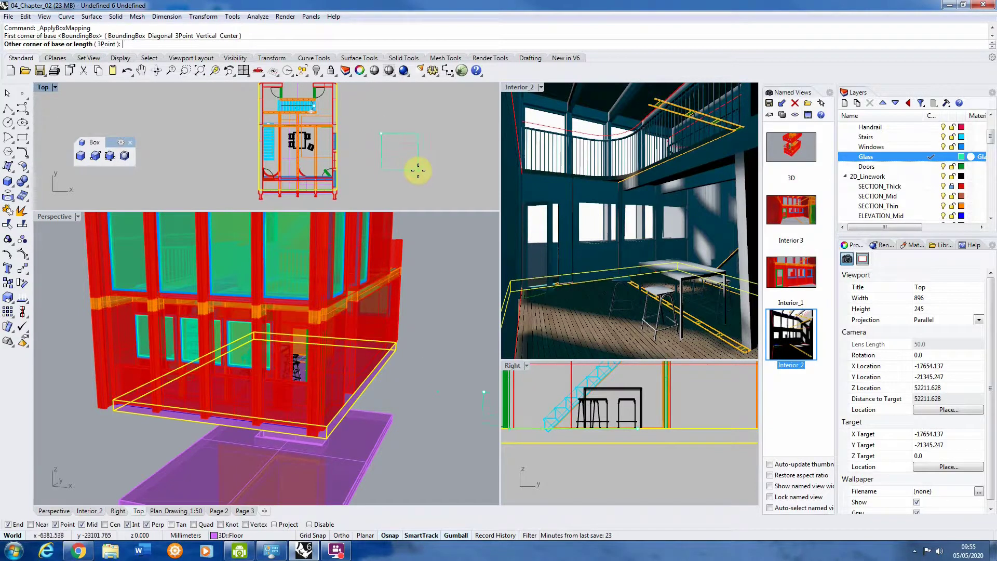
{"action": "scroll", "coordinate": [416, 166], "scroll_direction": "up", "scroll_amount": 1}
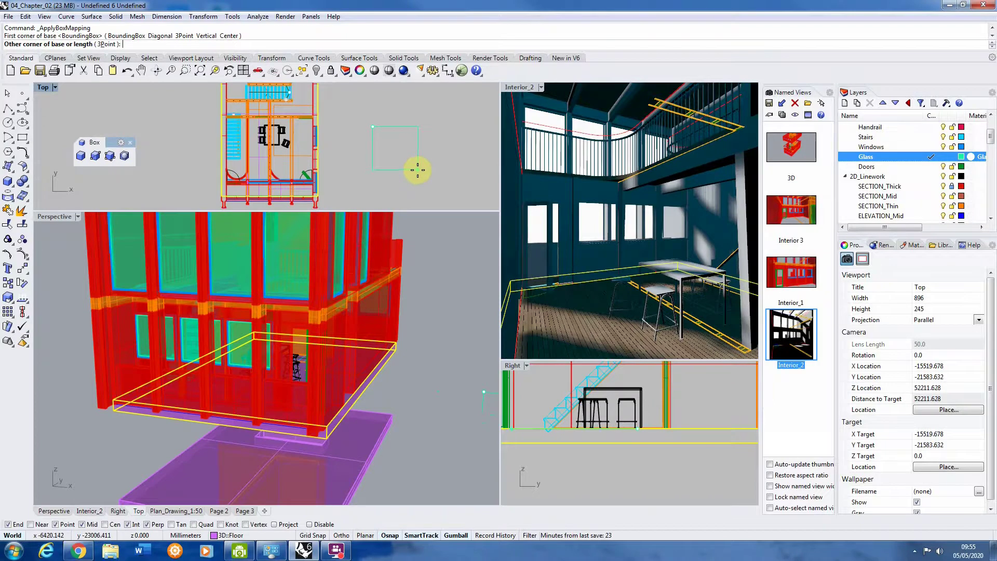
{"action": "left_click", "coordinate": [416, 170]}
Set the mapping box's height to about 2800 mm in the perspective view and finish it as capped.
{"action": "scroll", "coordinate": [385, 300], "scroll_direction": "down", "scroll_amount": 3}
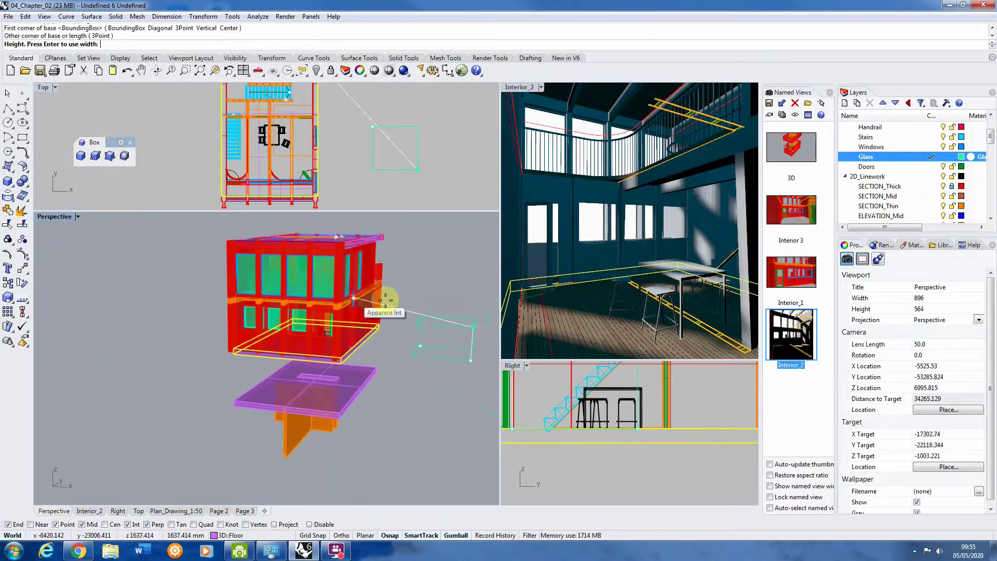
{"action": "scroll", "coordinate": [441, 311], "scroll_direction": "up", "scroll_amount": 2}
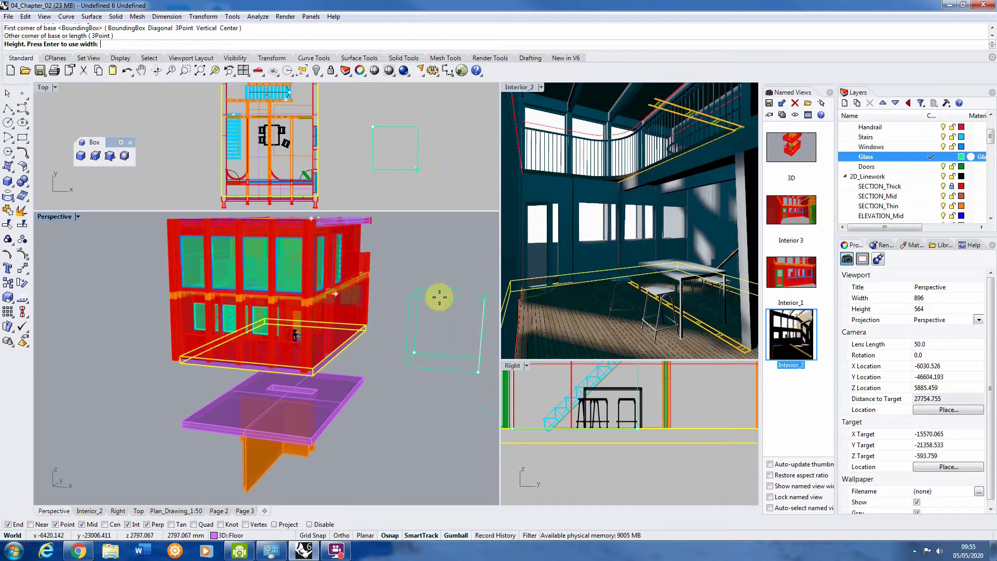
{"action": "left_click", "coordinate": [439, 297]}
{"action": "scroll", "coordinate": [363, 291], "scroll_direction": "up", "scroll_amount": 2}
{"action": "scroll", "coordinate": [259, 291], "scroll_direction": "down", "scroll_amount": 2}
{"action": "scroll", "coordinate": [352, 346], "scroll_direction": "up", "scroll_amount": 3}
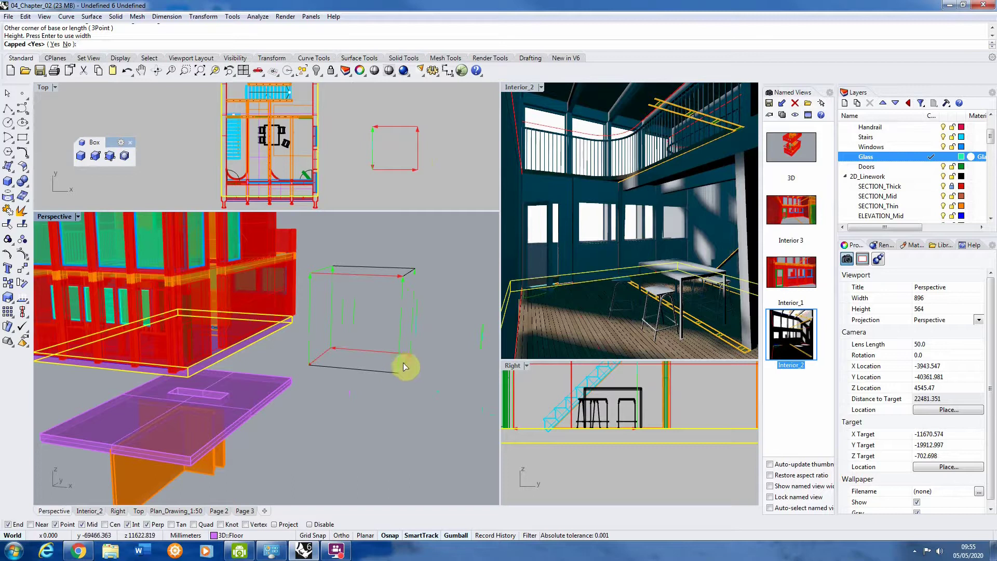
{"action": "scroll", "coordinate": [311, 425], "scroll_direction": "up", "scroll_amount": 2}
{"action": "left_click", "coordinate": [110, 551]}
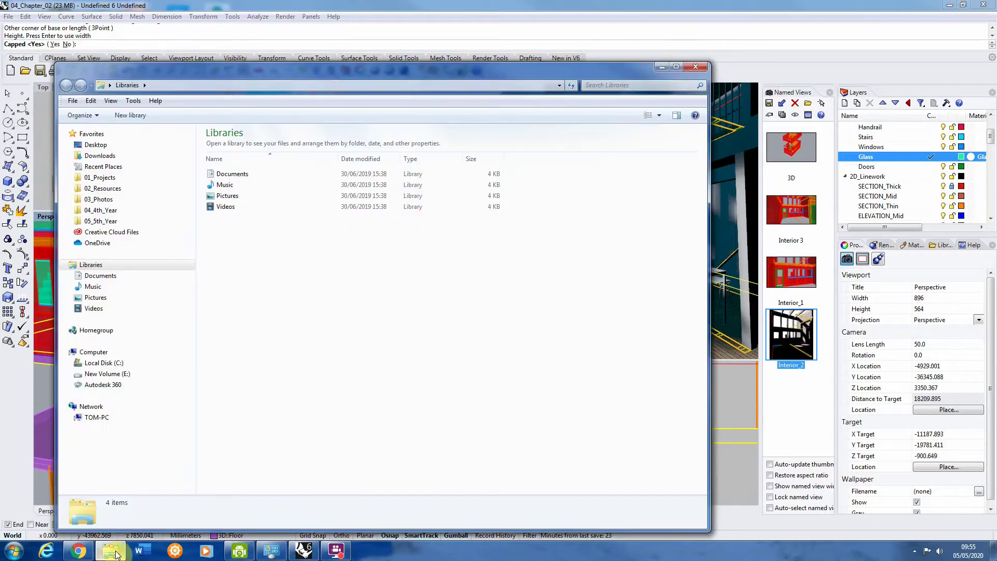
{"action": "left_click", "coordinate": [112, 551]}
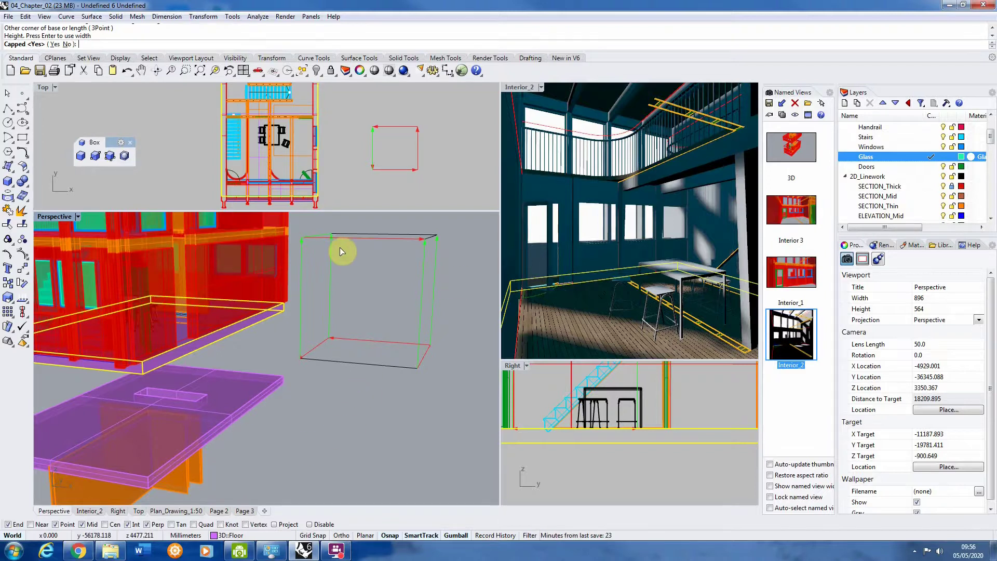
{"action": "key", "text": "Return"}
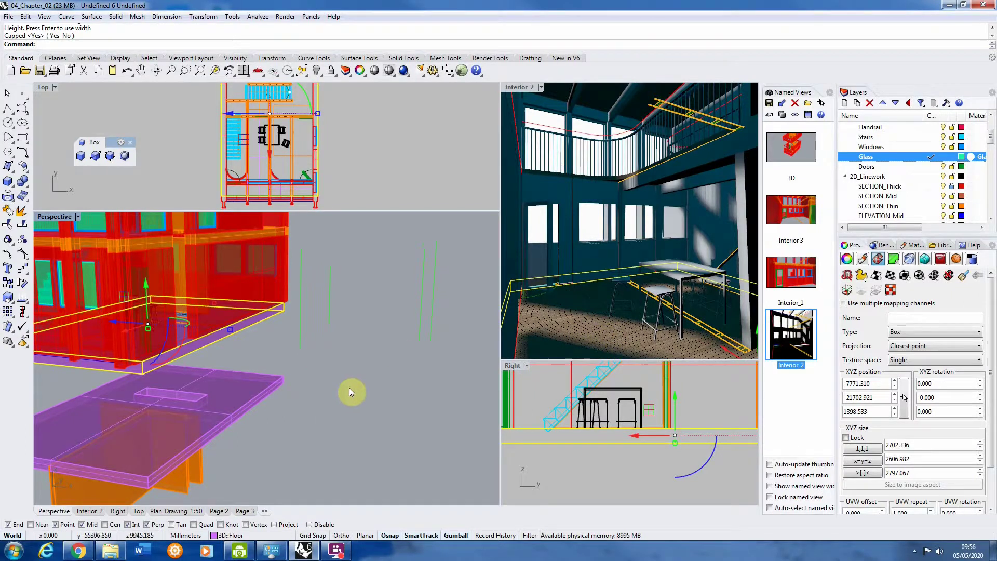
Reselect the floor slab and set its texture mapping size to 5000 in X, Y and Z.
{"action": "left_click", "coordinate": [392, 367]}
{"action": "scroll", "coordinate": [171, 343], "scroll_direction": "up", "scroll_amount": 1}
{"action": "left_click", "coordinate": [188, 346]}
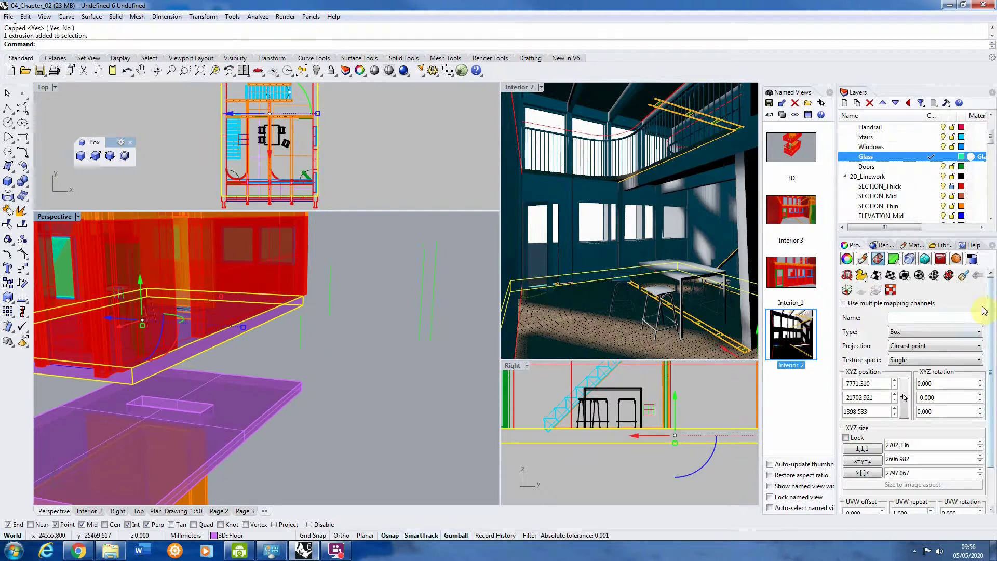
{"action": "left_click_drag", "start_coordinate": [990, 305], "coordinate": [990, 336]}
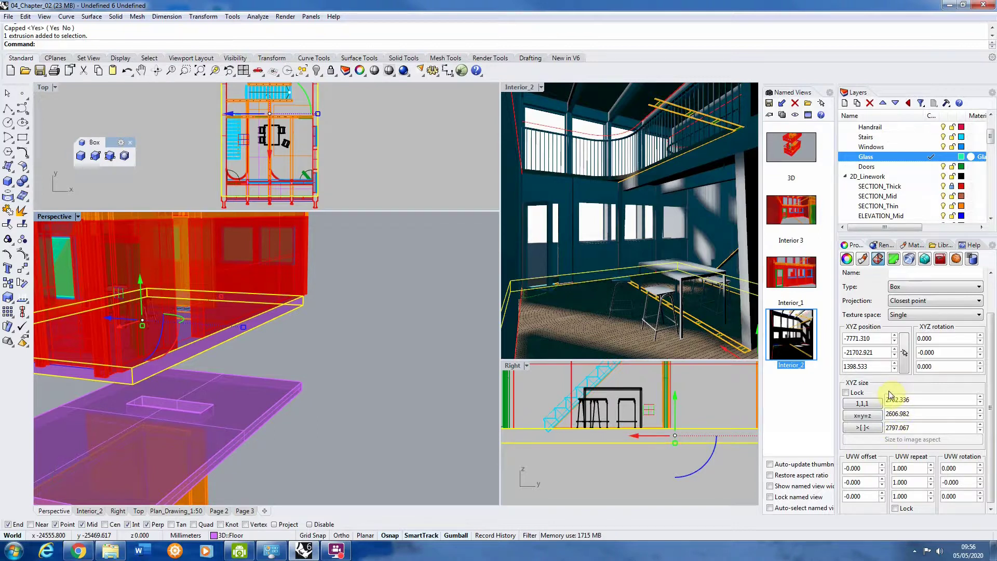
{"action": "left_click_drag", "start_coordinate": [886, 399], "coordinate": [926, 399]}
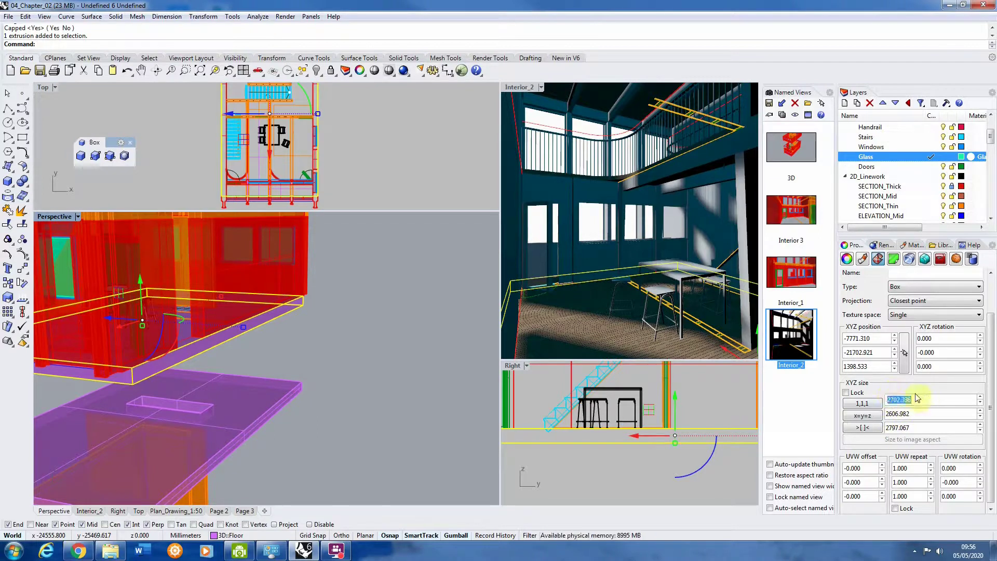
{"action": "type", "text": "5000"}
{"action": "double_click", "coordinate": [928, 413]}
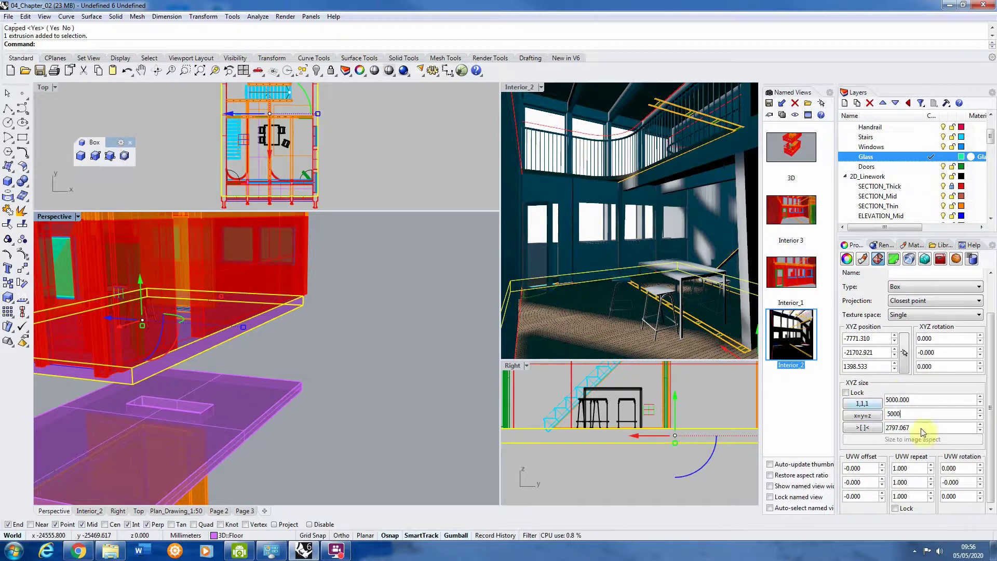
{"action": "key", "text": "Tab"}
{"action": "type", "text": "500"}
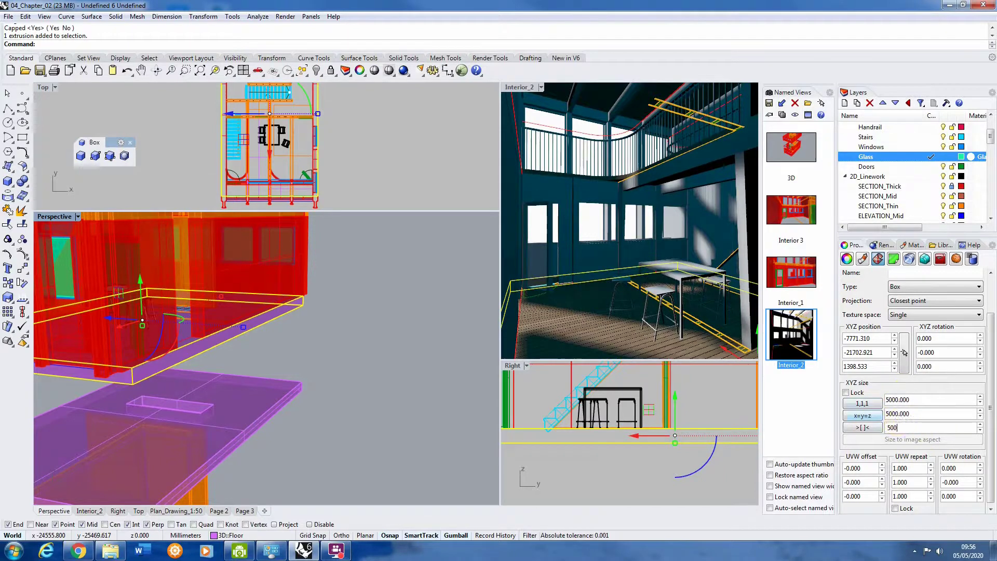
{"action": "type", "text": "00"}
{"action": "key", "text": "BackSpace"}
{"action": "left_click", "coordinate": [898, 413]}
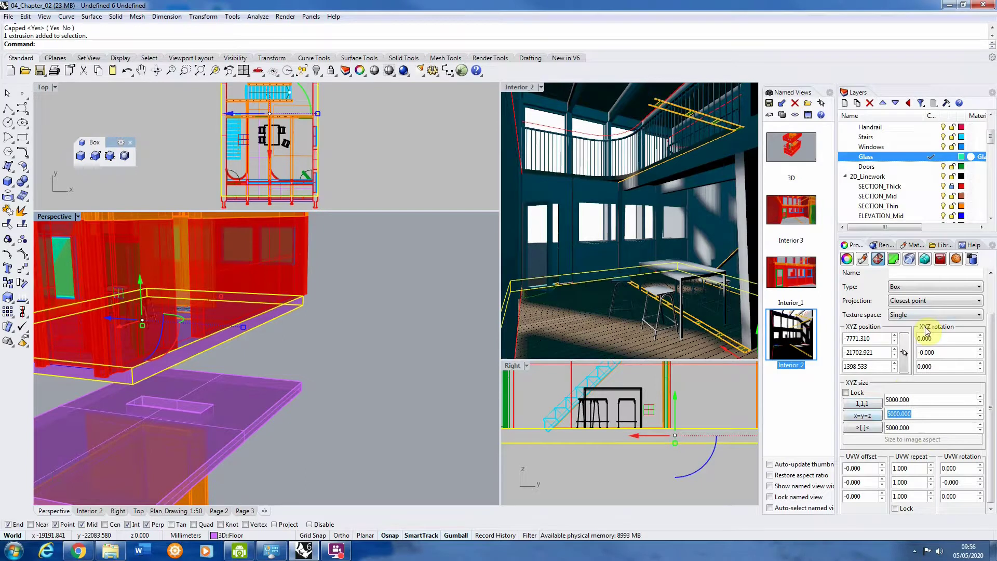
Rotate the floor slab's texture mapping to 90 degrees about Z.
{"action": "left_click", "coordinate": [946, 366]}
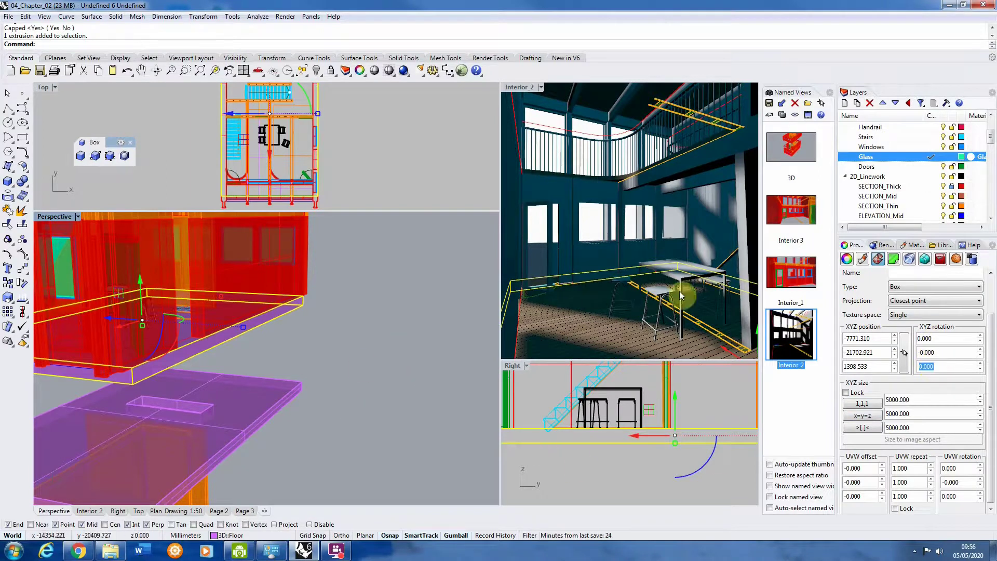
{"action": "type", "text": "90"}
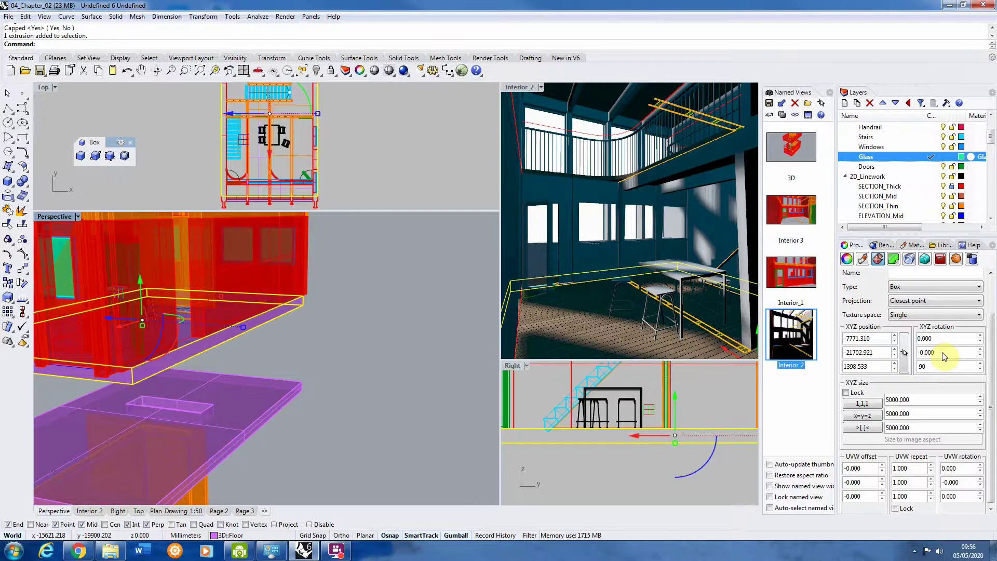
{"action": "left_click", "coordinate": [943, 354]}
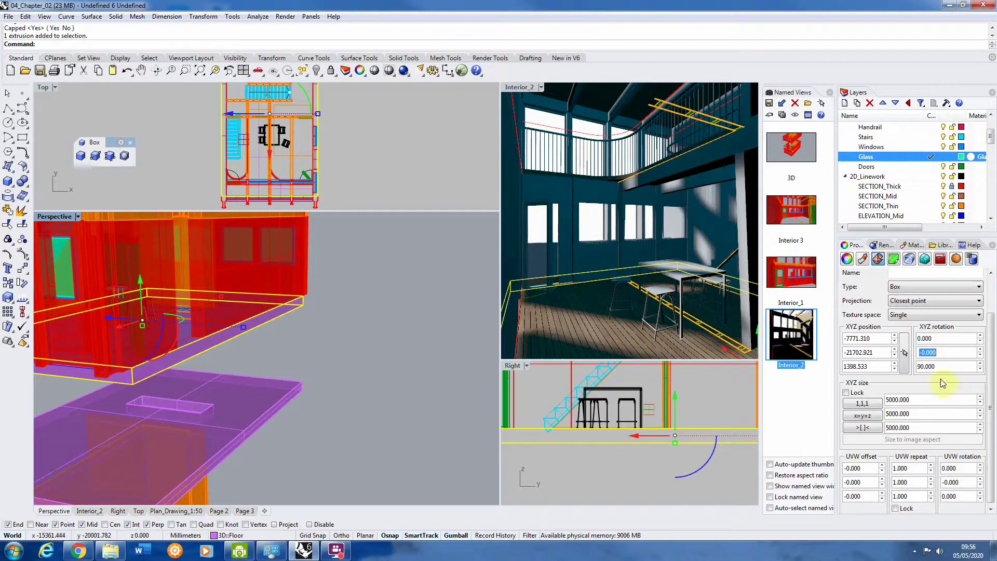
Set the floor slab's texture mapping size to 3500 in X, Y and Z.
{"action": "left_click", "coordinate": [906, 399]}
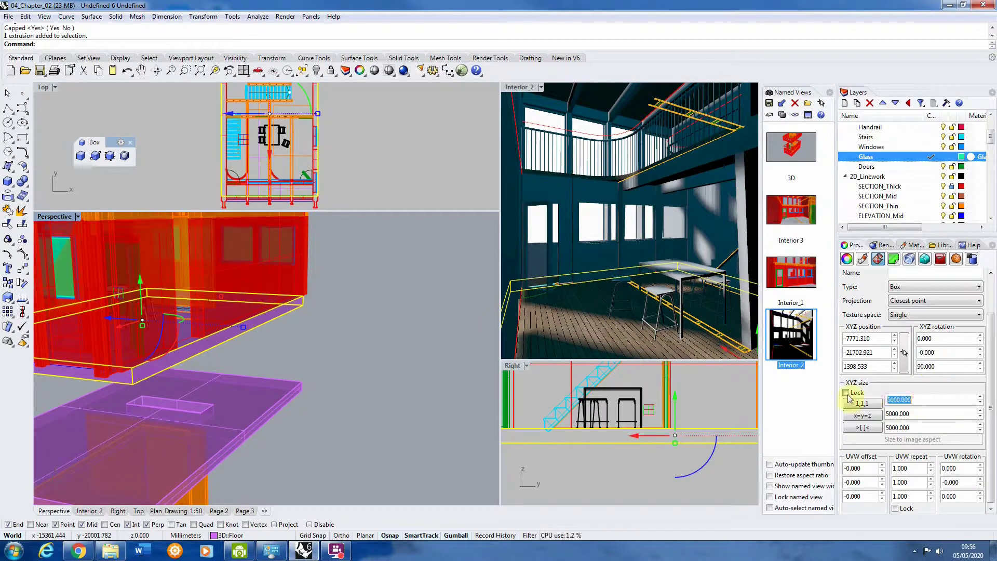
{"action": "type", "text": "3500"}
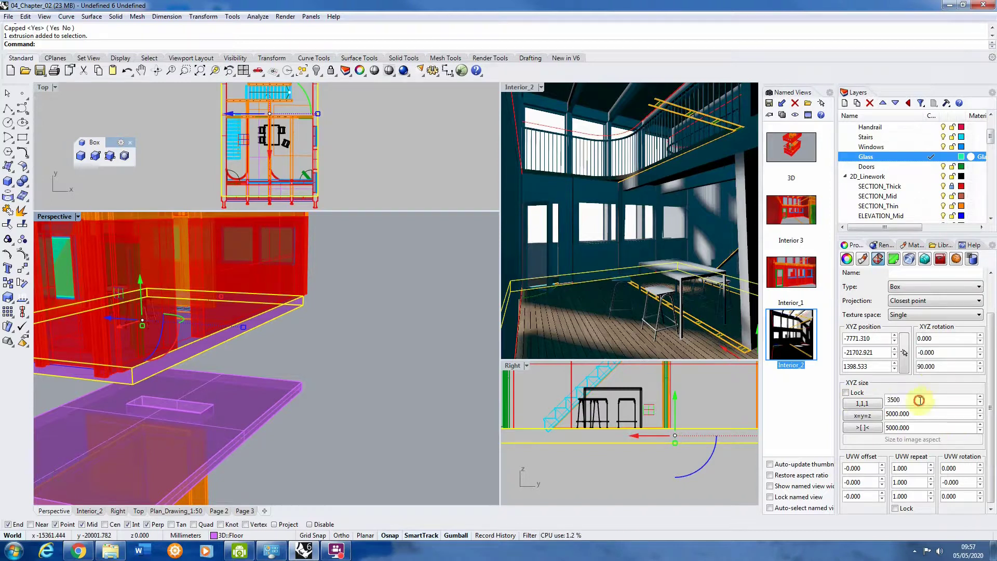
{"action": "double_click", "coordinate": [891, 399]}
{"action": "key", "text": "Tab"}
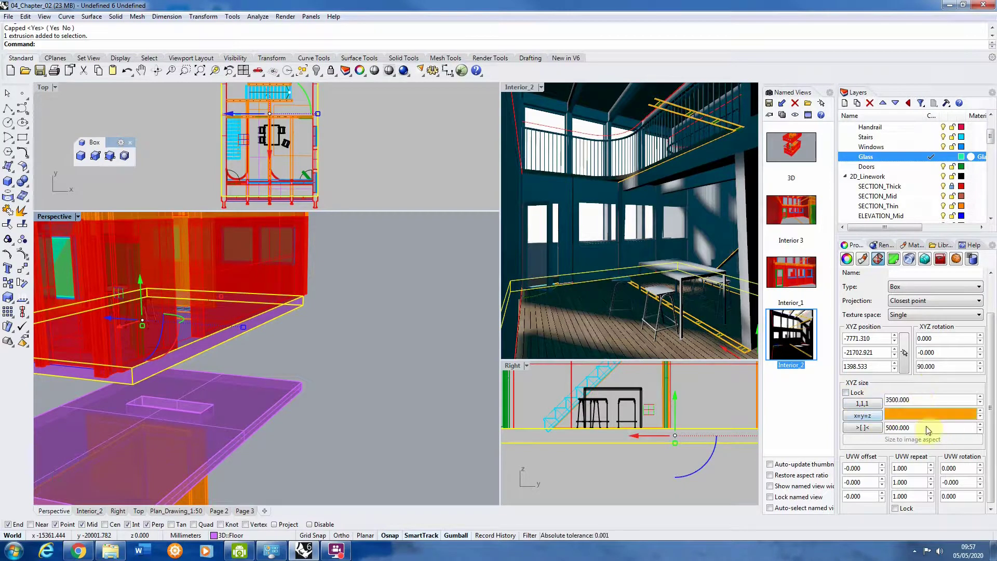
{"action": "left_click", "coordinate": [888, 413]}
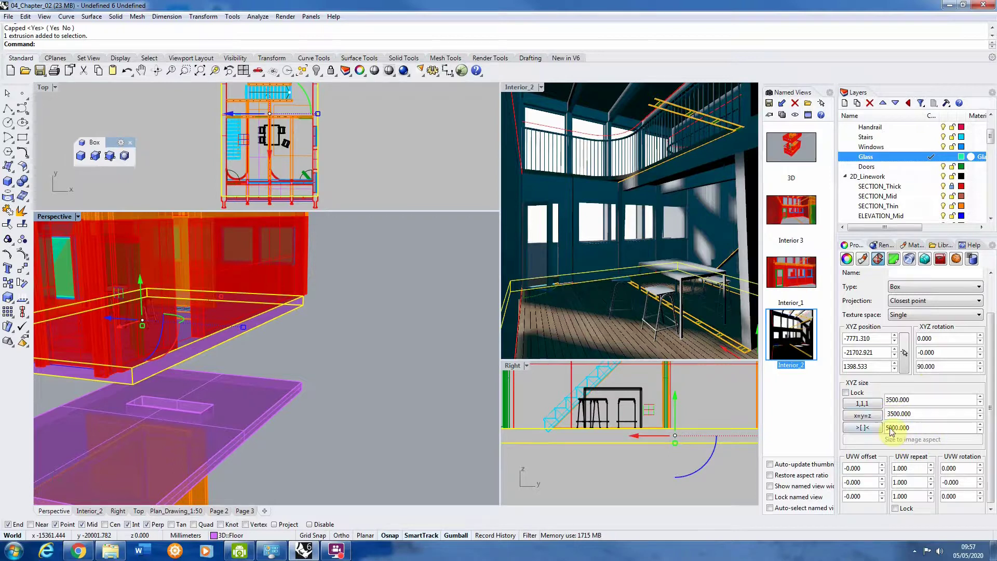
{"action": "double_click", "coordinate": [886, 428]}
{"action": "left_click", "coordinate": [887, 427]}
{"action": "type", "text": "3"}
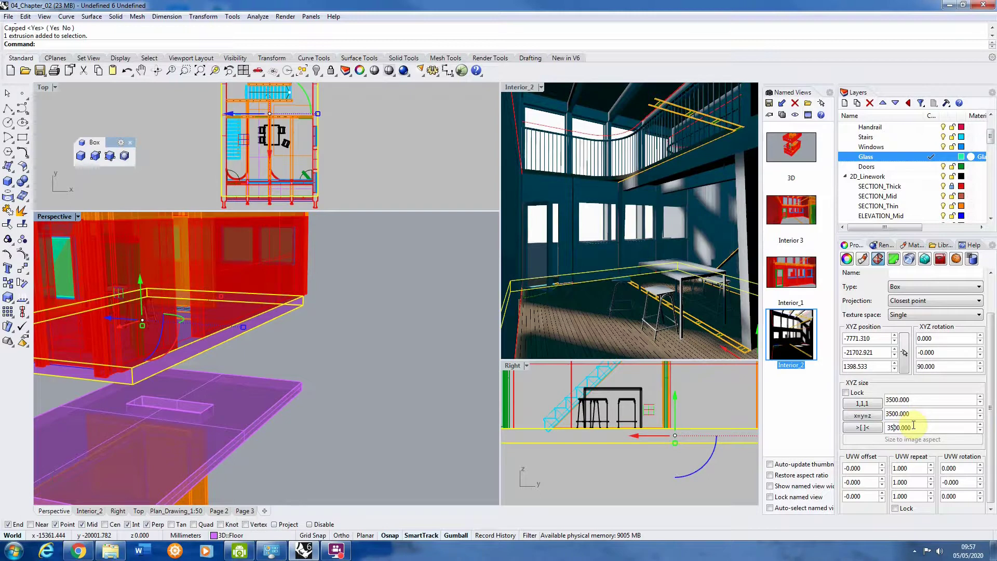
Check the floor slab's wood texture in the interior view and clear the selection.
{"action": "key", "text": "Delete"}
{"action": "left_click", "coordinate": [929, 413]}
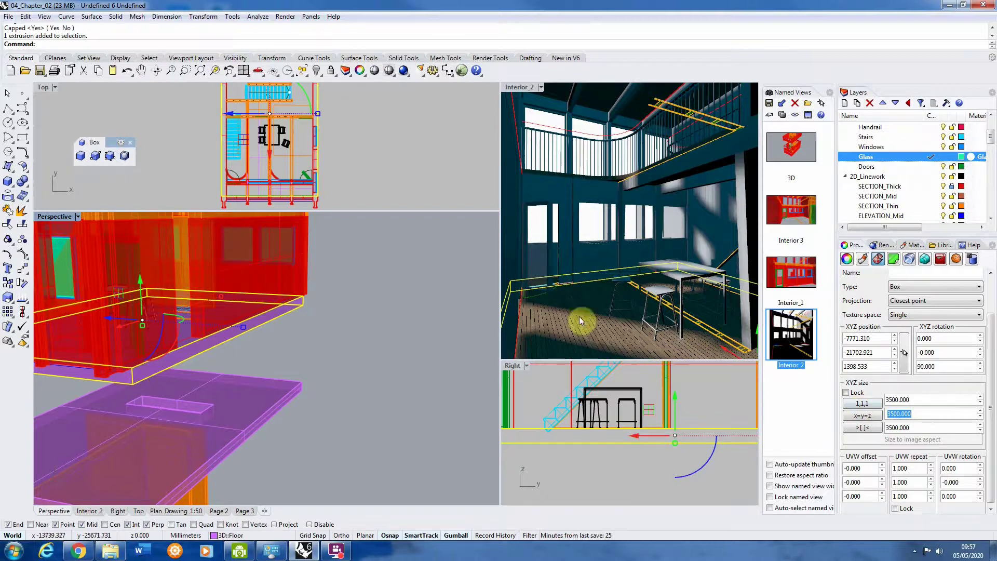
{"action": "left_click", "coordinate": [316, 339]}
{"action": "right_click_drag", "start_coordinate": [373, 320], "coordinate": [264, 344]}
{"action": "left_click", "coordinate": [285, 333]}
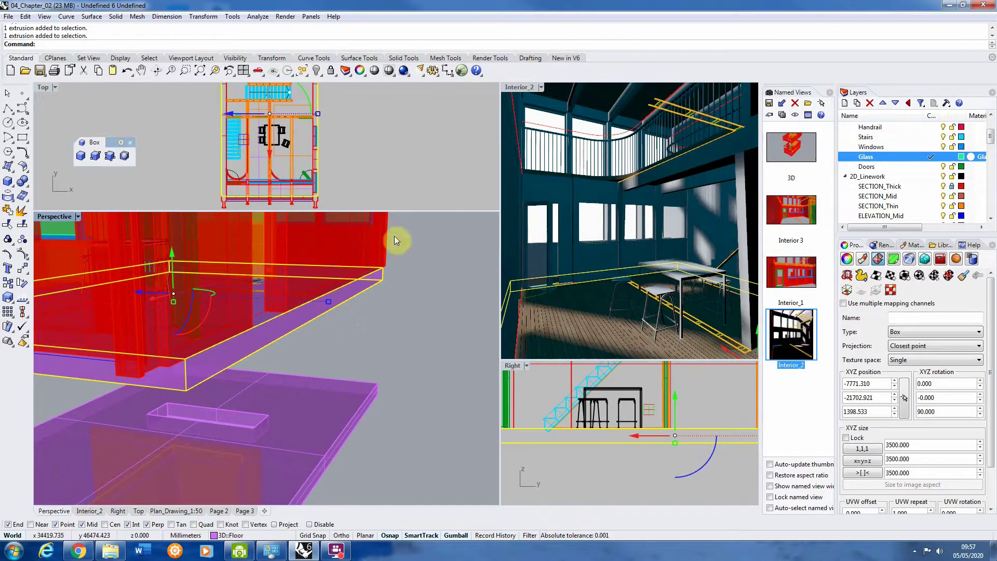
{"action": "left_click", "coordinate": [397, 307]}
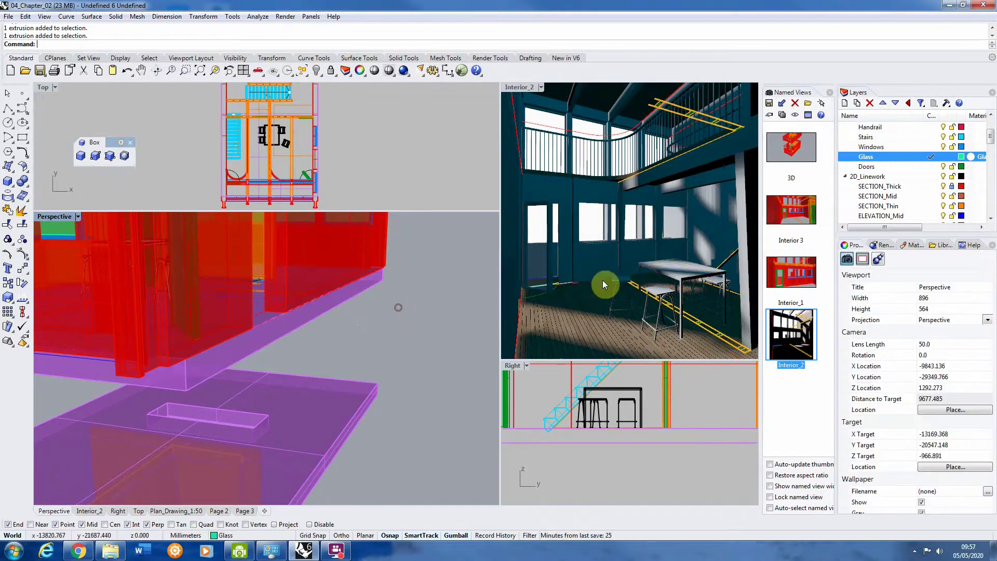
{"action": "left_click", "coordinate": [284, 16]}
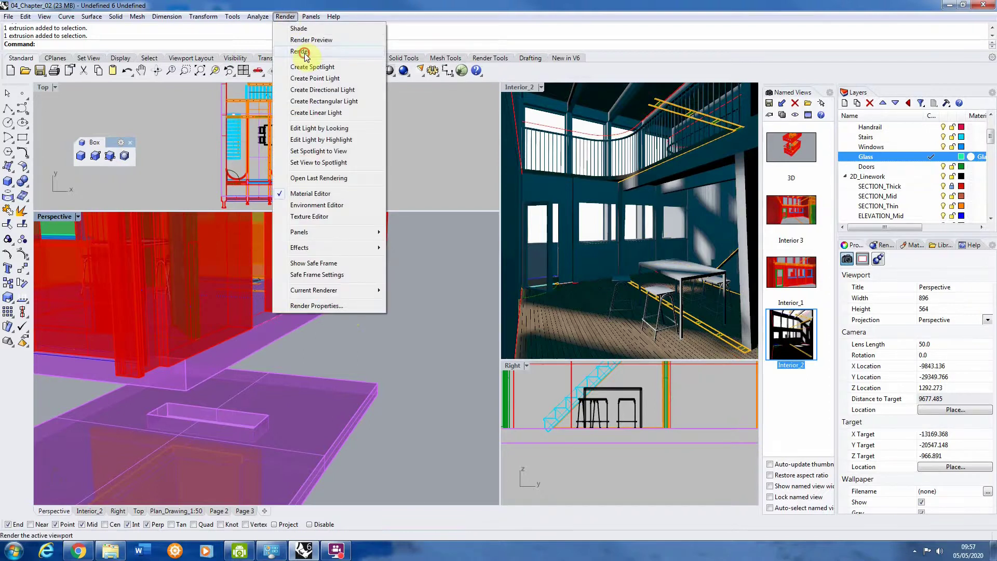
{"action": "left_click", "coordinate": [304, 54]}
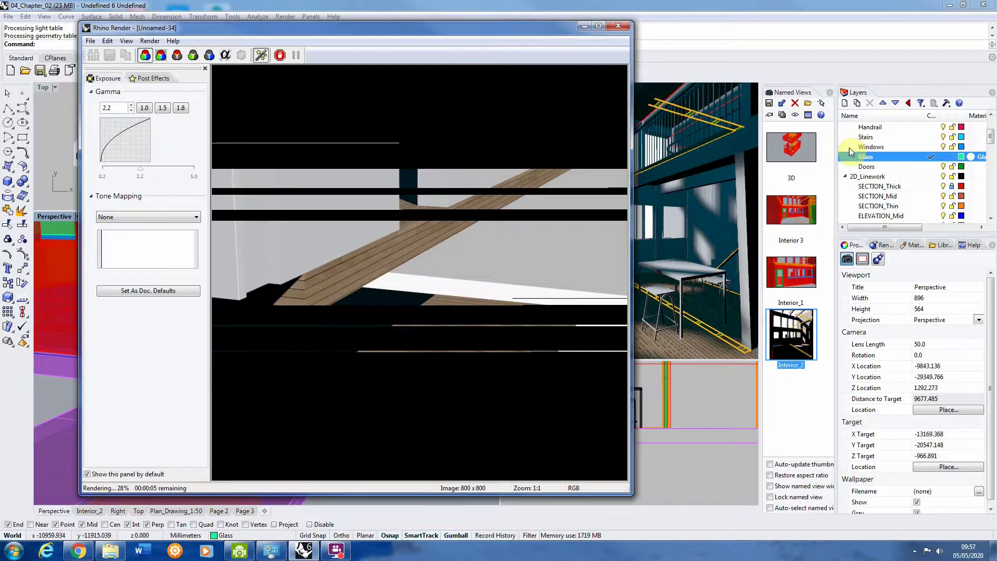
{"action": "left_click", "coordinate": [617, 27]}
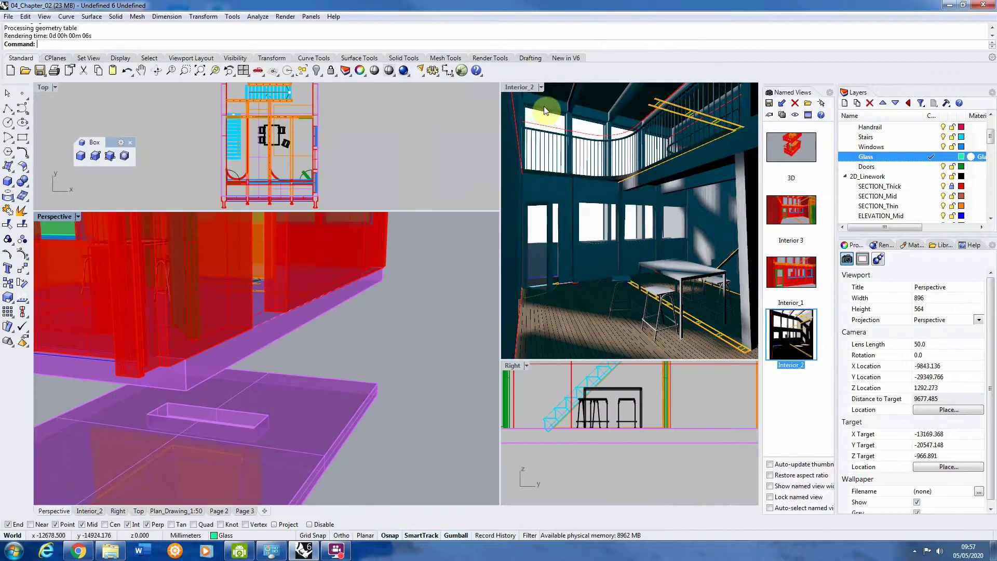
Render the Interior_2 view and close the finished rendering without saving the image.
{"action": "left_click", "coordinate": [539, 149]}
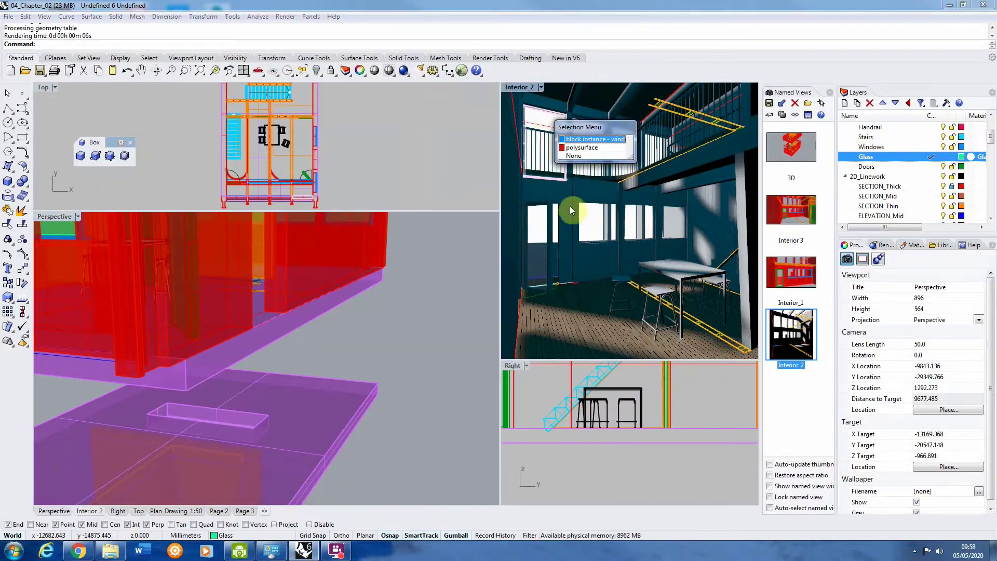
{"action": "left_click", "coordinate": [590, 218]}
{"action": "left_click", "coordinate": [285, 16]}
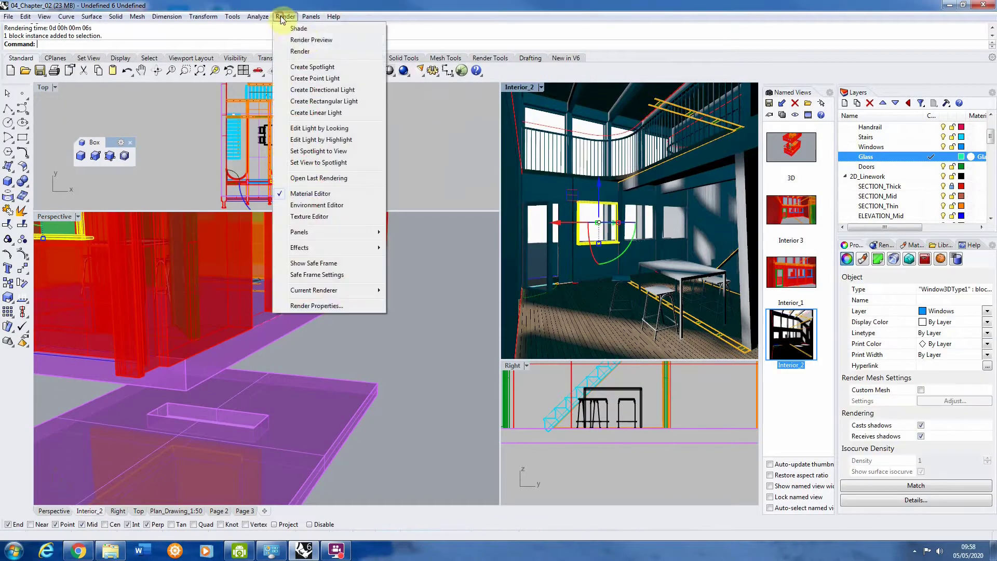
{"action": "left_click", "coordinate": [300, 51]}
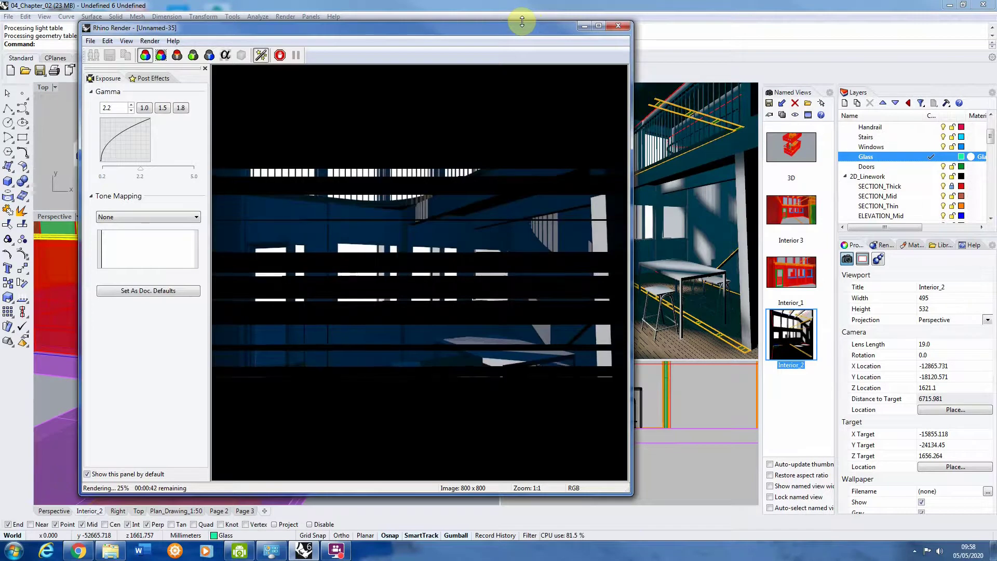
{"action": "left_click_drag", "start_coordinate": [519, 26], "coordinate": [525, 20]}
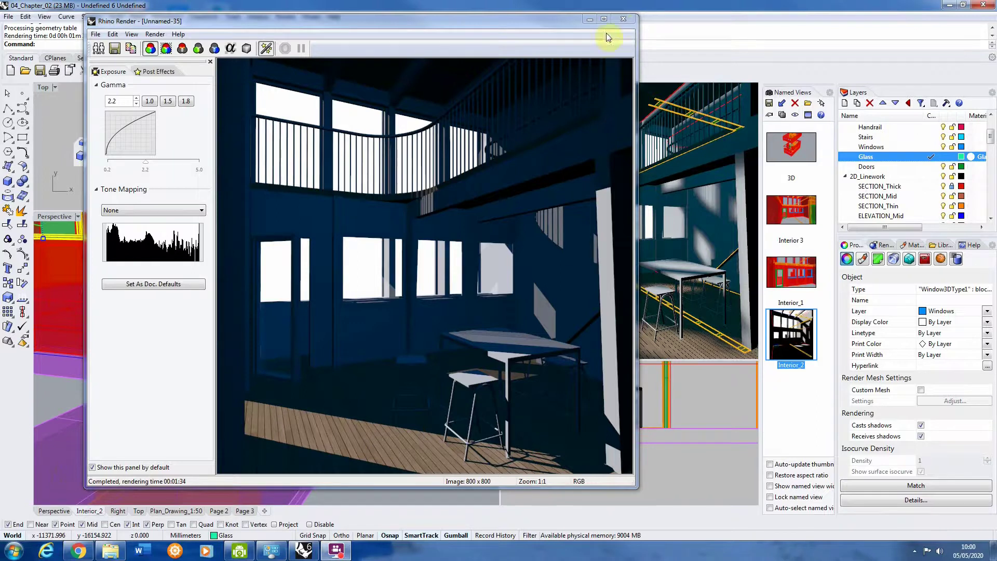
{"action": "left_click", "coordinate": [622, 20]}
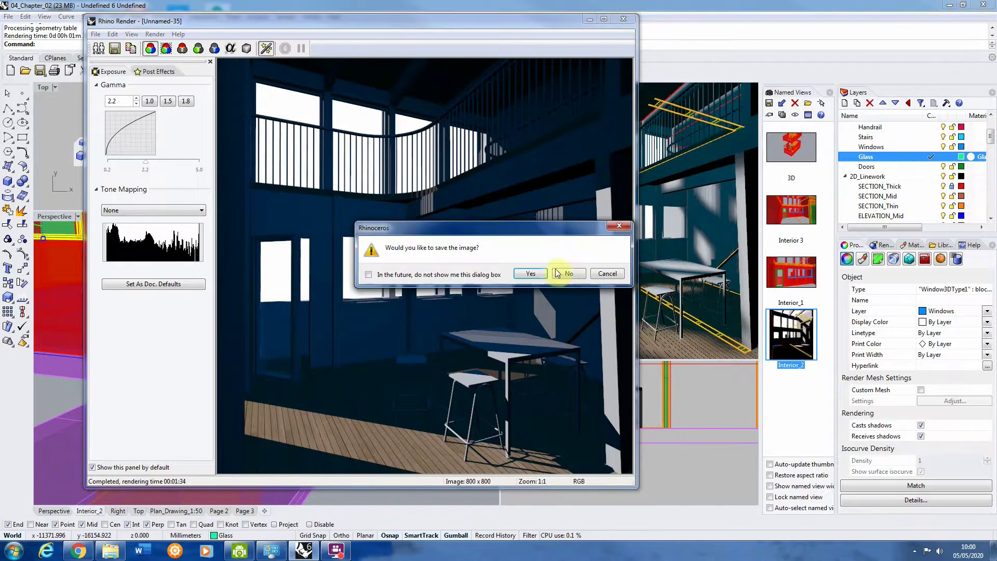
{"action": "left_click", "coordinate": [571, 273]}
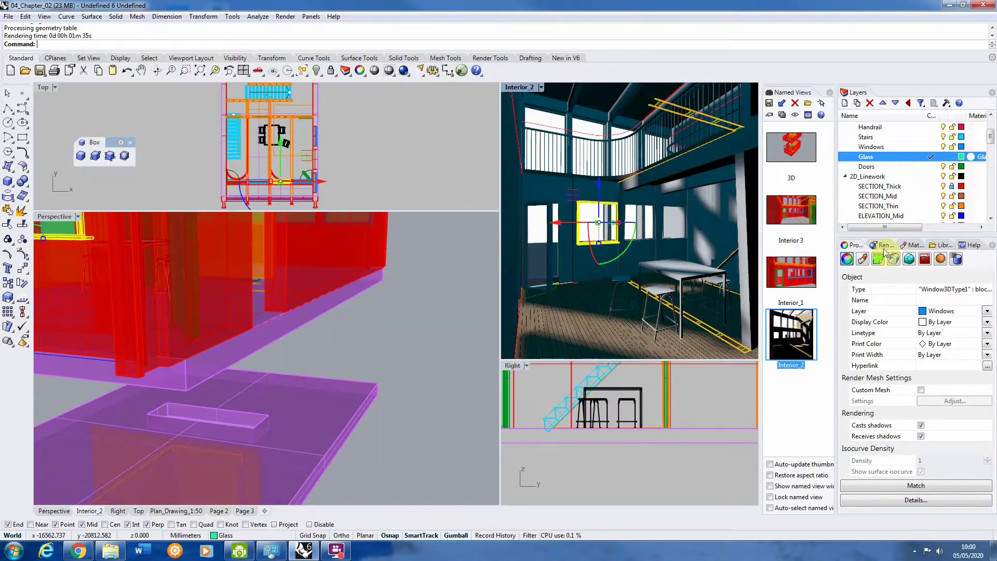
Open the file selection for the Wood_Floor material's bump texture.
{"action": "left_click", "coordinate": [908, 251]}
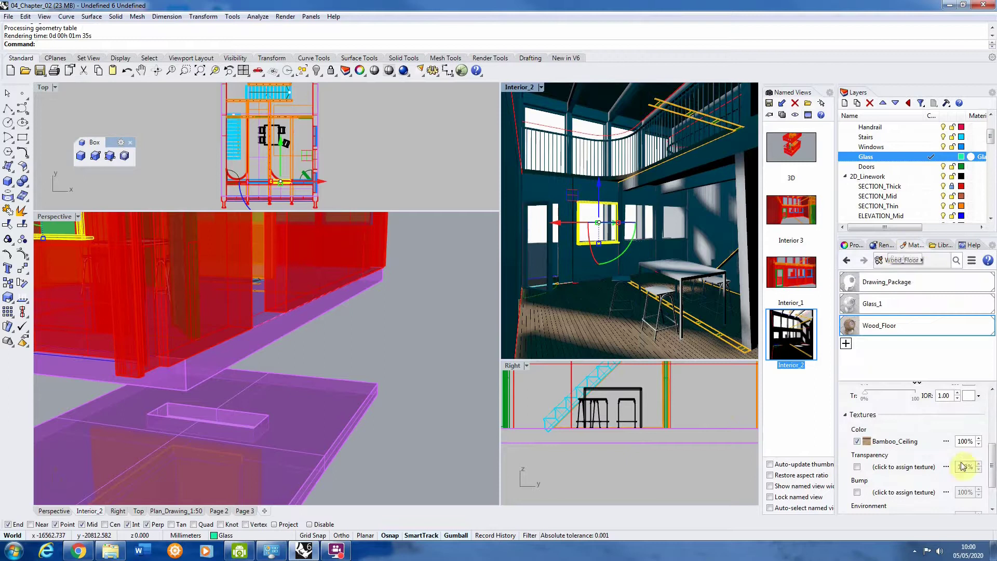
{"action": "scroll", "coordinate": [993, 457], "scroll_direction": "down", "scroll_amount": 3}
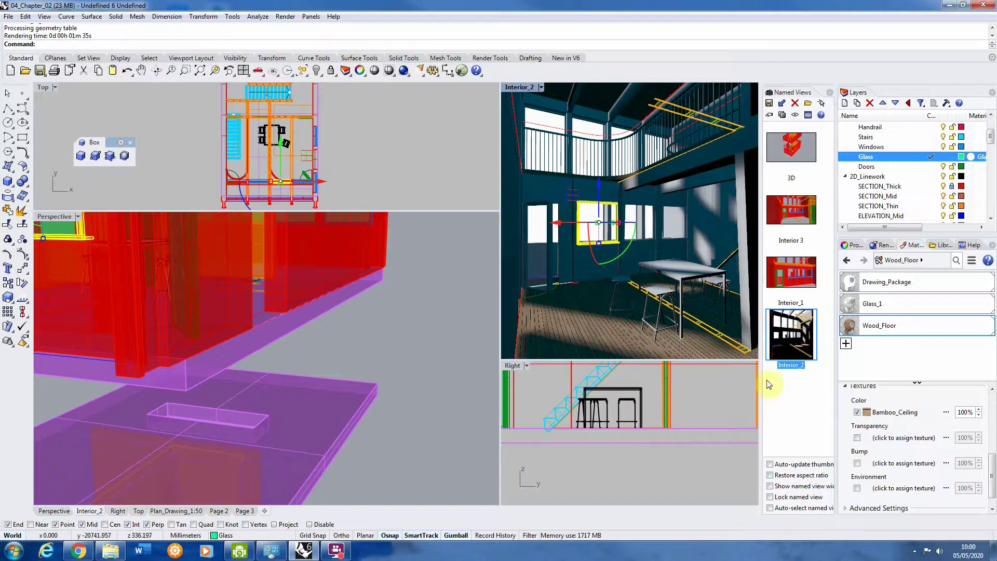
{"action": "left_click", "coordinate": [857, 463]}
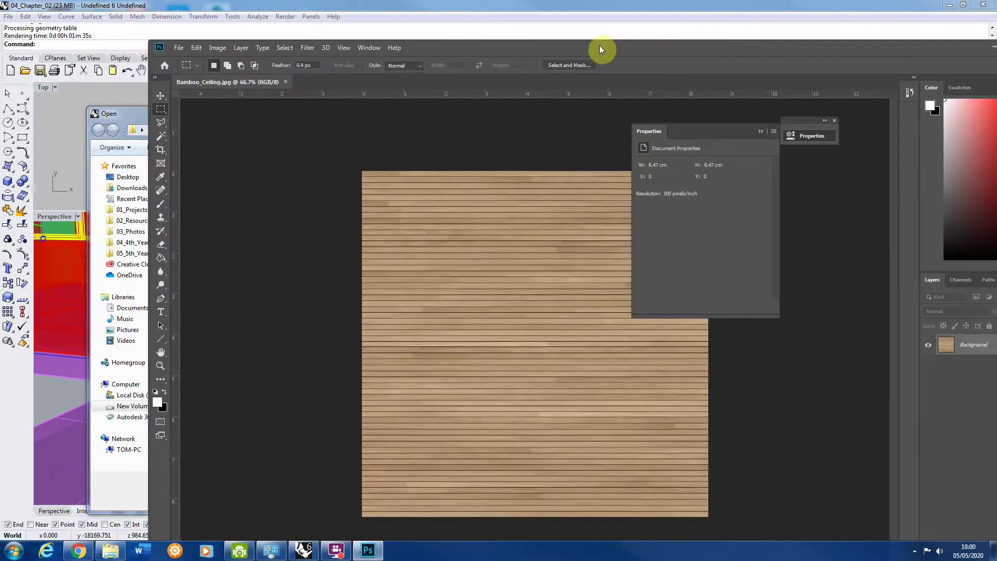
Switch to Photoshop and add a Black & White adjustment layer with default settings over the Bamboo_Ceiling.jpg texture.
{"action": "double_click", "coordinate": [762, 48]}
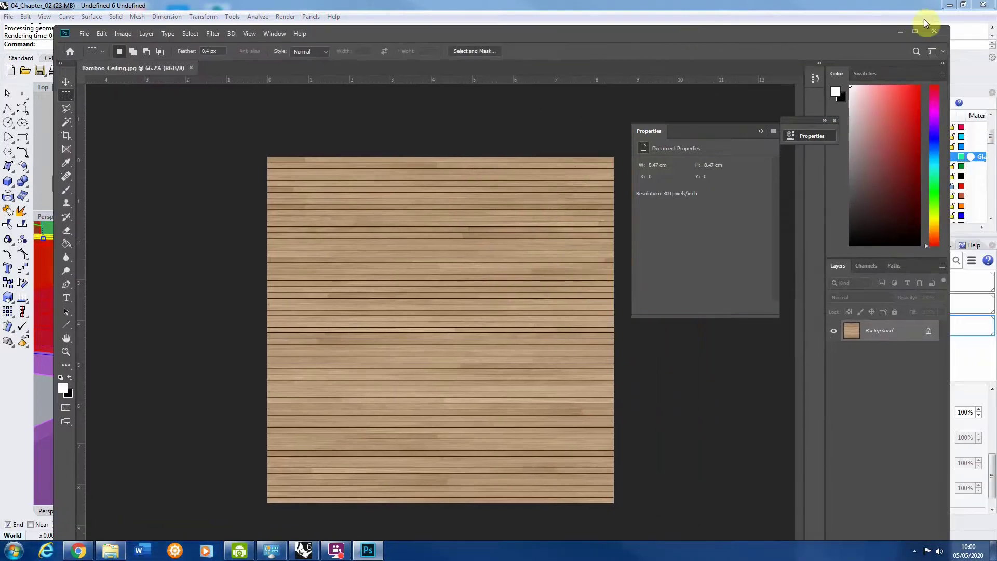
{"action": "left_click", "coordinate": [761, 130]}
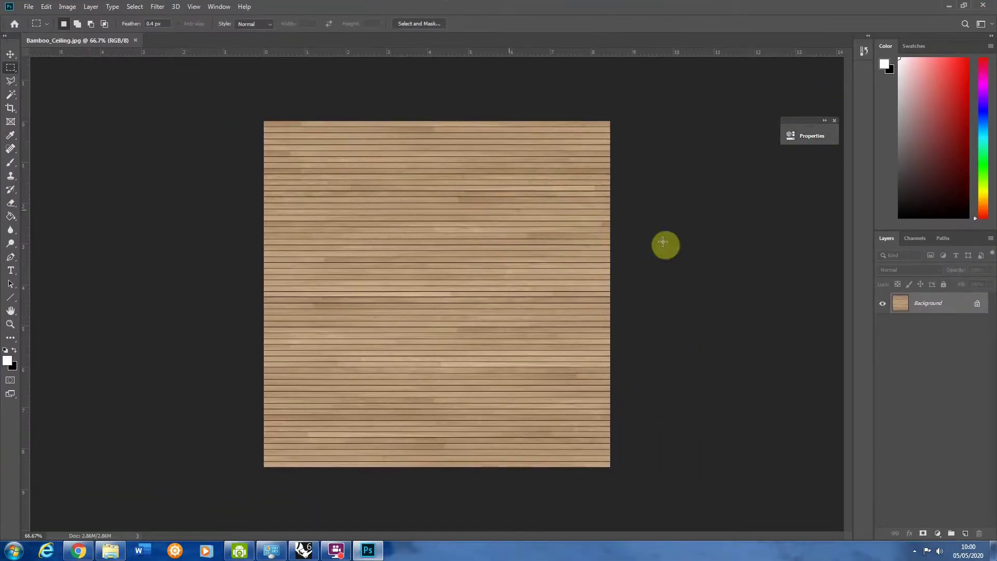
{"action": "left_click", "coordinate": [951, 534]}
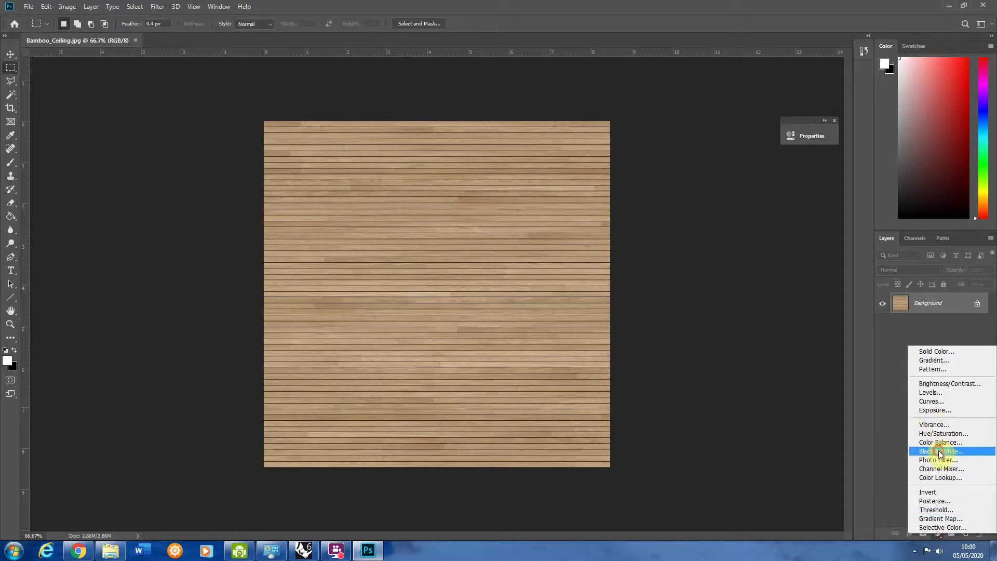
{"action": "left_click", "coordinate": [937, 446]}
{"action": "left_click", "coordinate": [760, 131]}
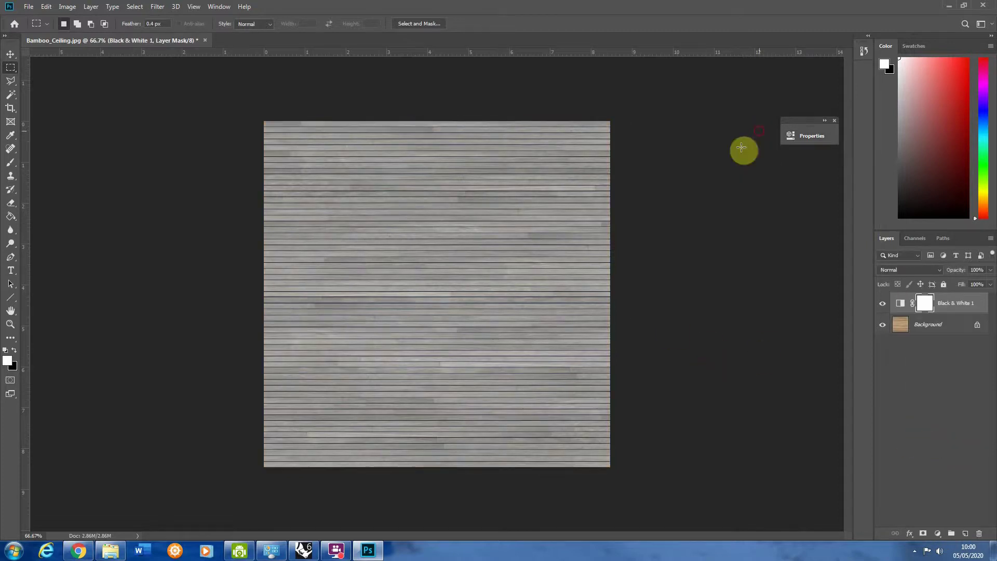
Examine the light and dark tones of the planks and the gaps between them in the greyscale texture.
{"action": "scroll", "coordinate": [488, 134], "scroll_direction": "up", "scroll_amount": 5, "text": "alt"}
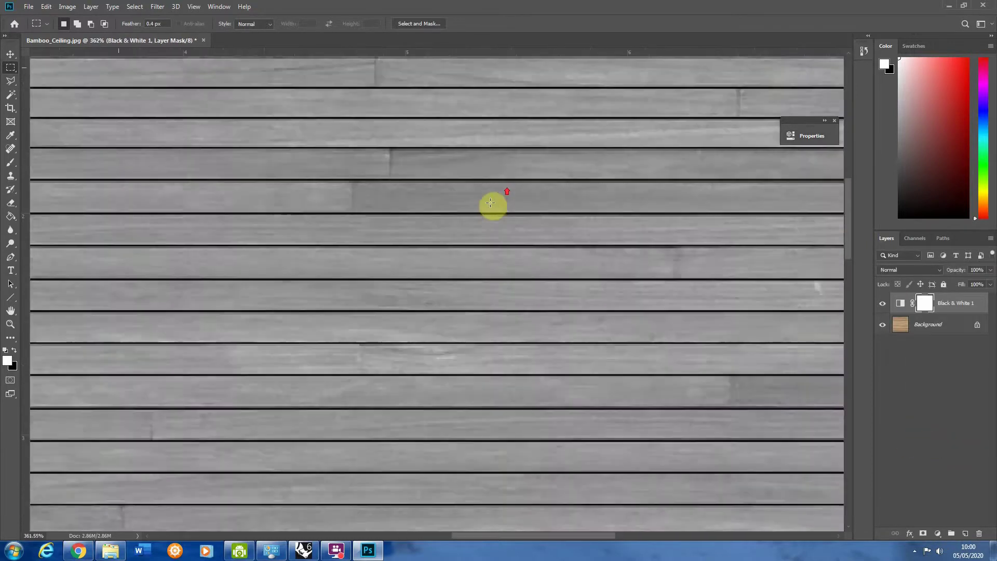
{"action": "scroll", "coordinate": [489, 207], "scroll_direction": "down", "scroll_amount": 5, "text": "alt"}
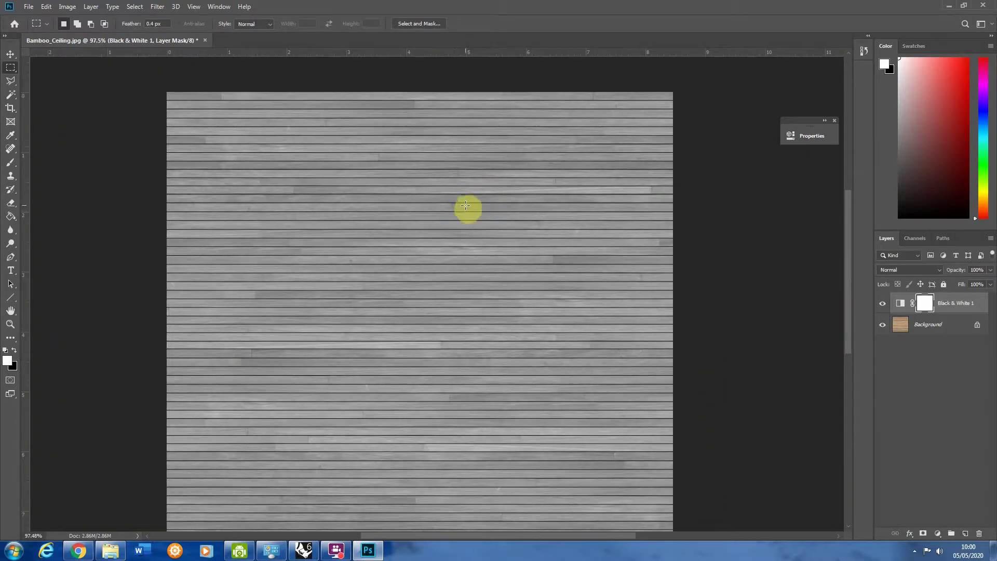
{"action": "scroll", "coordinate": [446, 187], "scroll_direction": "up", "scroll_amount": 2, "text": "alt"}
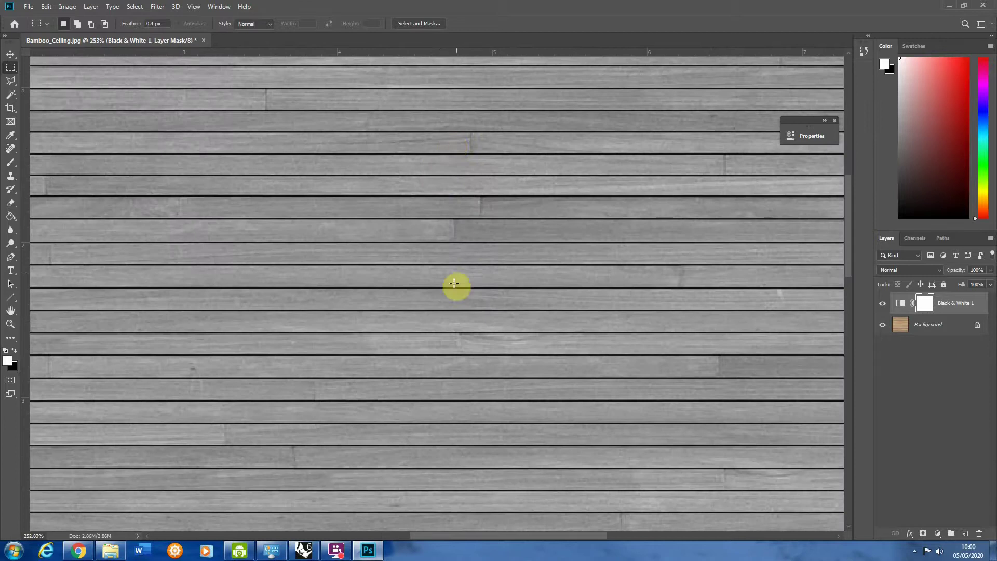
{"action": "scroll", "coordinate": [458, 286], "scroll_direction": "up", "scroll_amount": 1}
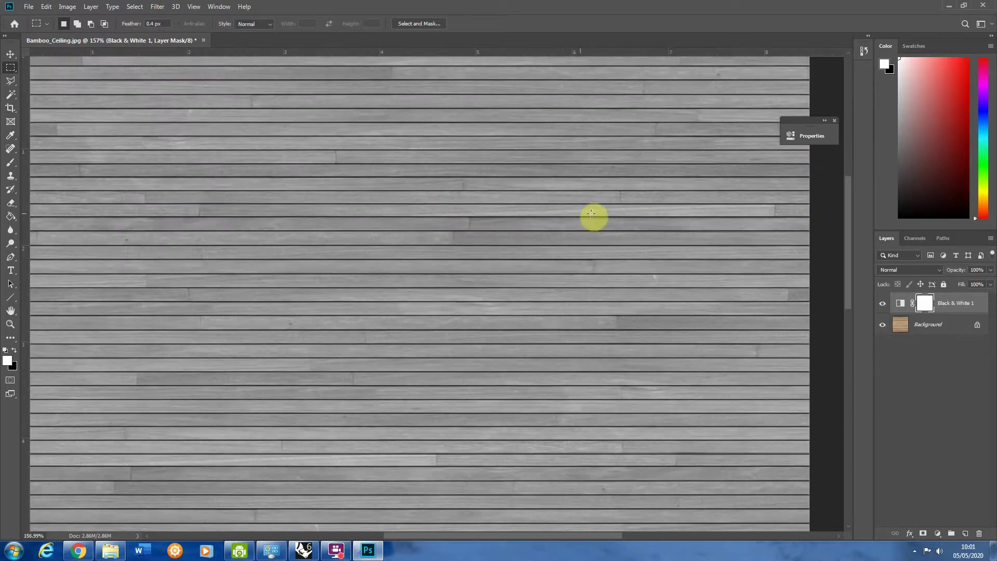
{"action": "scroll", "coordinate": [550, 216], "scroll_direction": "up", "scroll_amount": 3, "text": "alt"}
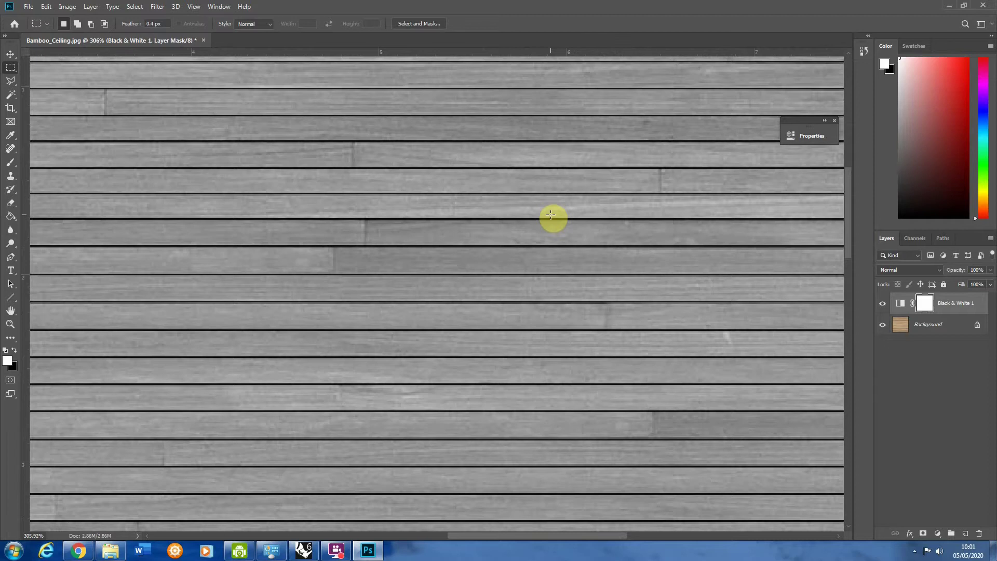
{"action": "scroll", "coordinate": [513, 260], "scroll_direction": "down", "scroll_amount": 5, "text": "alt"}
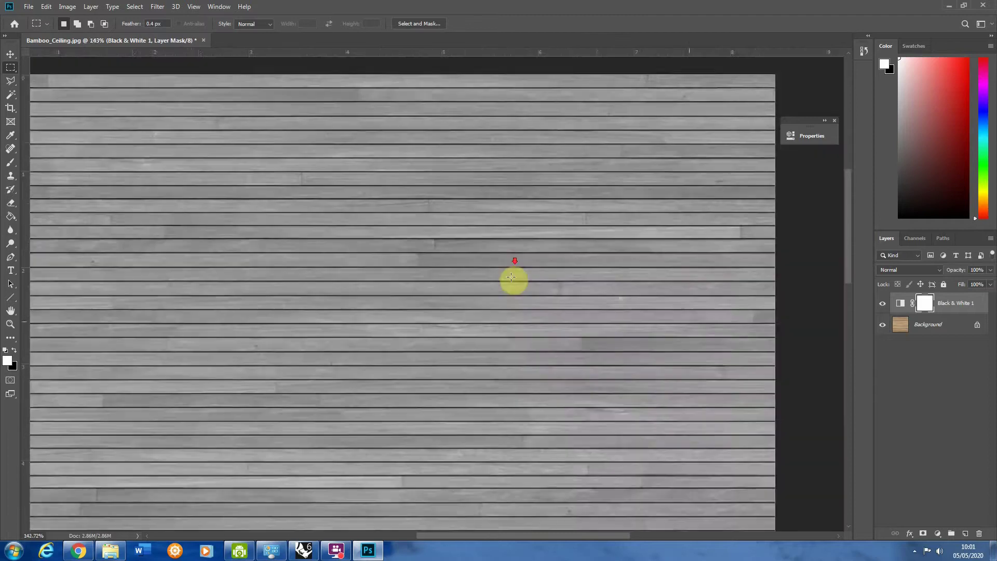
{"action": "scroll", "coordinate": [420, 382], "scroll_direction": "up", "scroll_amount": 2, "text": "alt"}
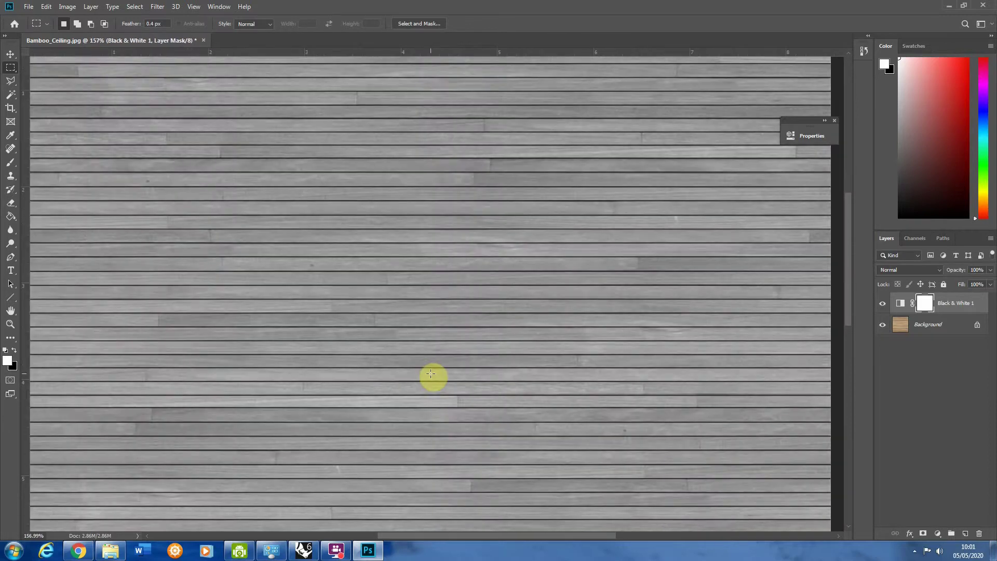
{"action": "scroll", "coordinate": [430, 374], "scroll_direction": "up", "scroll_amount": 2, "text": "alt"}
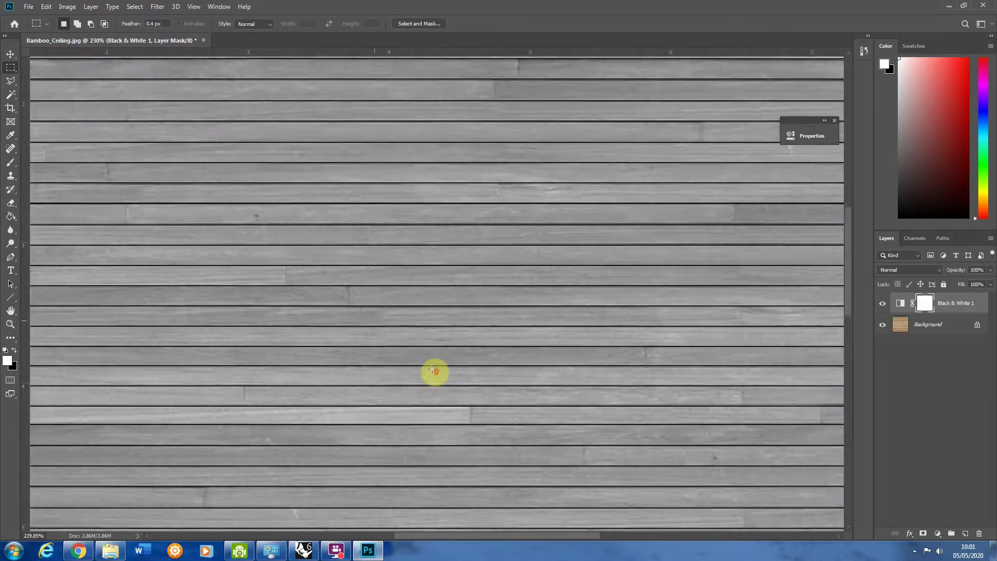
{"action": "scroll", "coordinate": [481, 177], "scroll_direction": "down", "scroll_amount": 1, "text": "alt"}
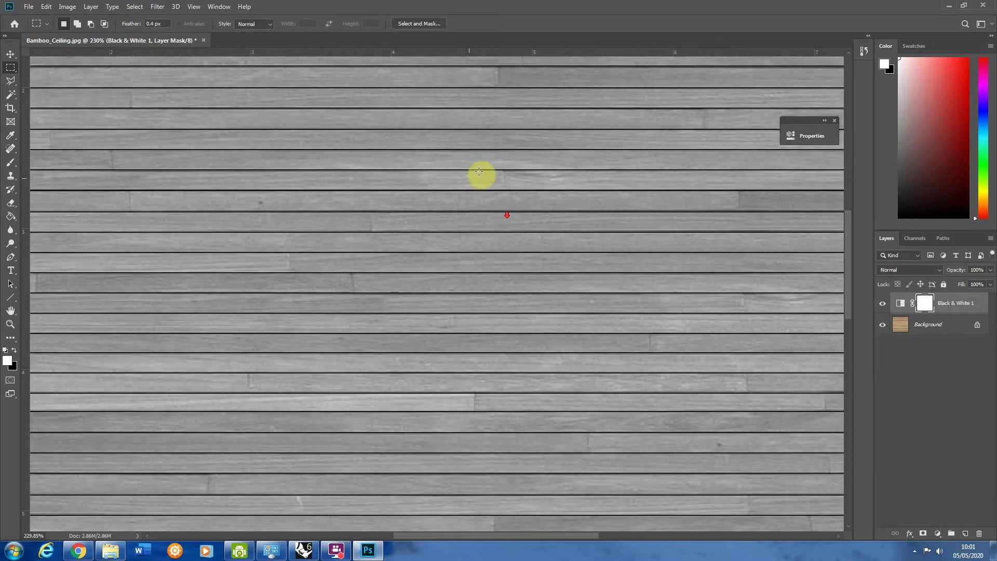
{"action": "scroll", "coordinate": [455, 342], "scroll_direction": "down", "scroll_amount": 3, "text": "alt"}
{"action": "scroll", "coordinate": [455, 342], "scroll_direction": "down", "scroll_amount": 2, "text": "alt"}
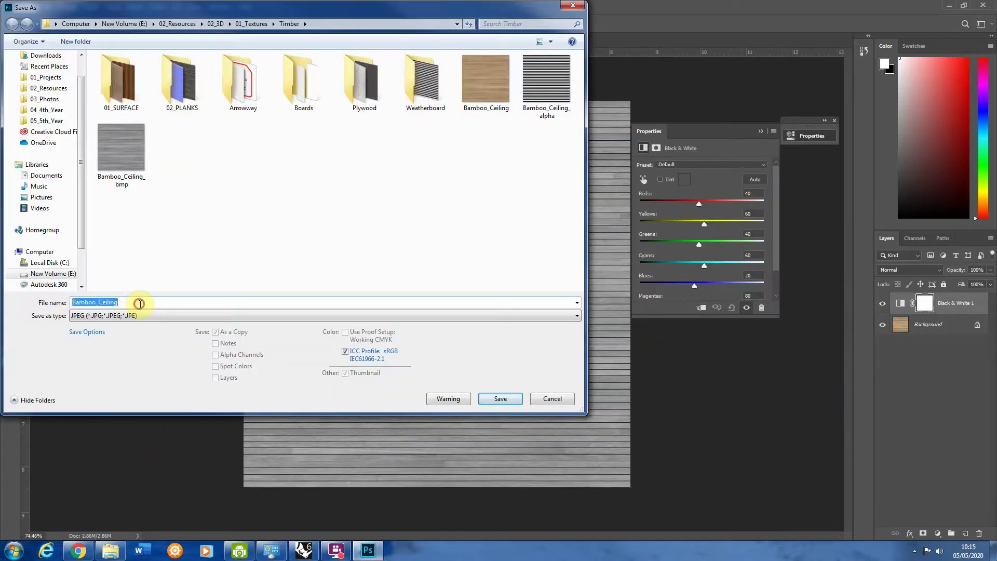
Save the greyscale texture as a JPEG named Bamboo_Ceiling_bmp in the Timber folder, replacing the existing file.
{"action": "left_click", "coordinate": [141, 304]}
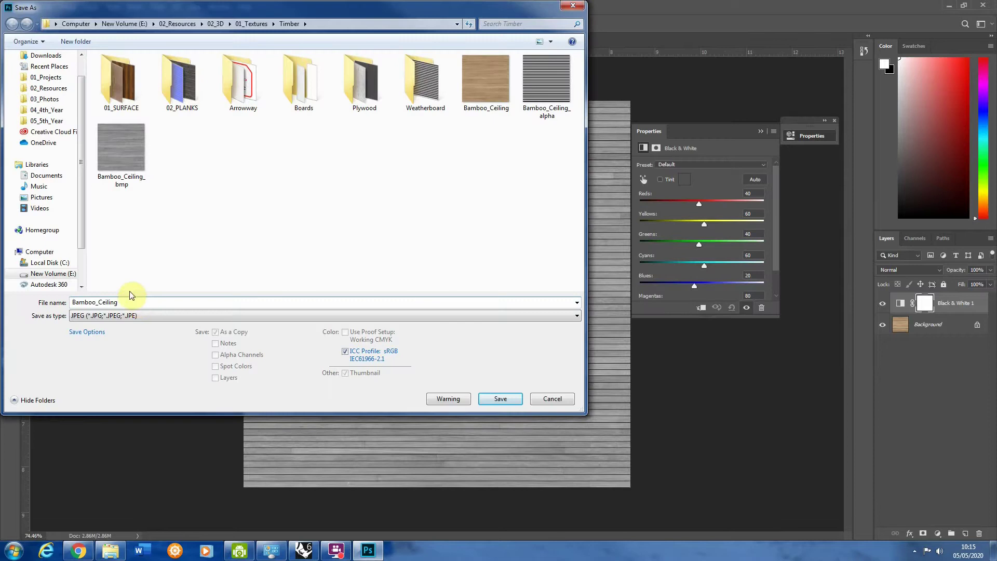
{"action": "left_click", "coordinate": [121, 145]}
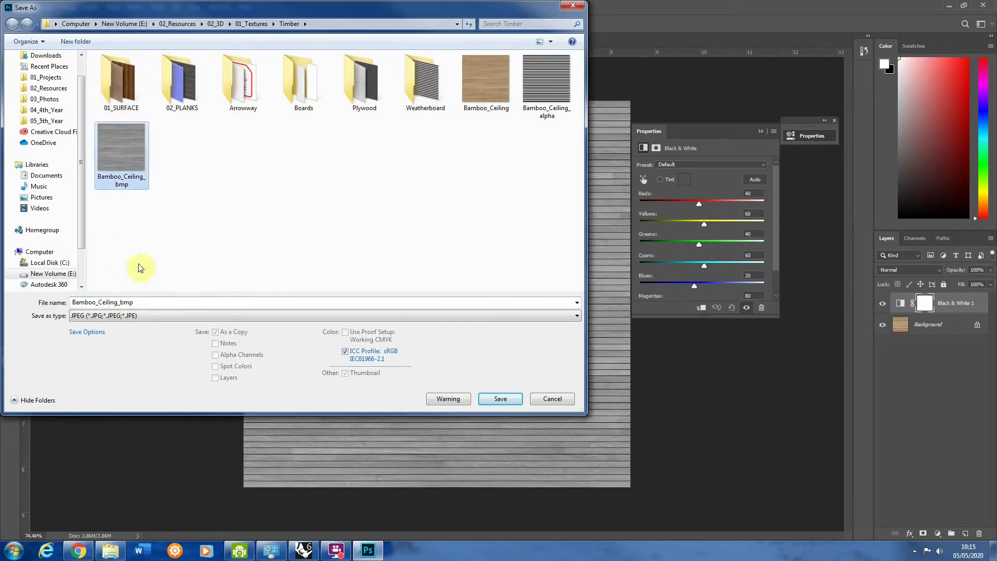
{"action": "left_click", "coordinate": [500, 399]}
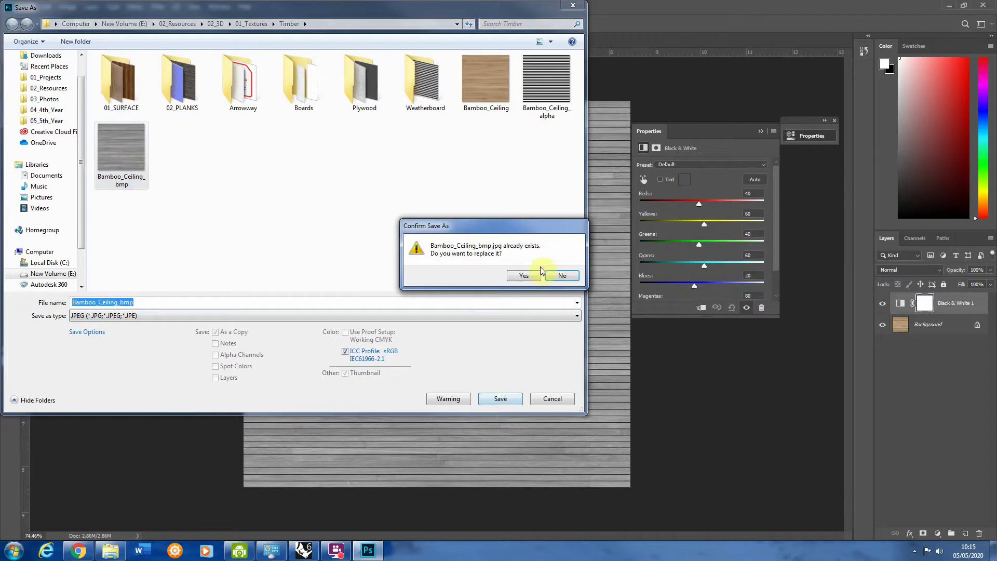
{"action": "left_click", "coordinate": [526, 276]}
{"action": "left_click", "coordinate": [675, 269]}
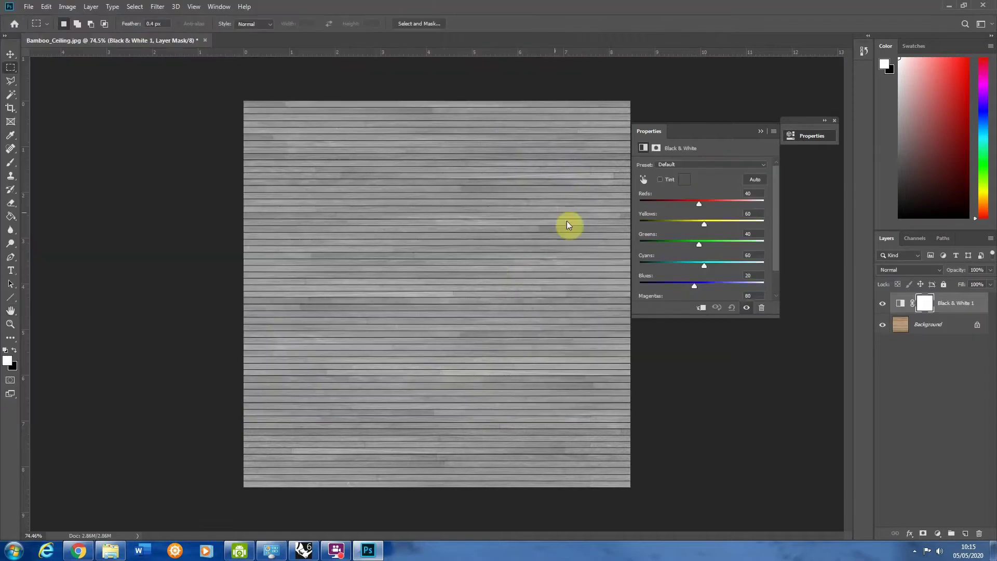
Switch back to Rhino and assign Bamboo_Ceiling_bmp from the Timber folder as the Wood_Floor material's bump texture.
{"action": "left_click", "coordinate": [950, 7]}
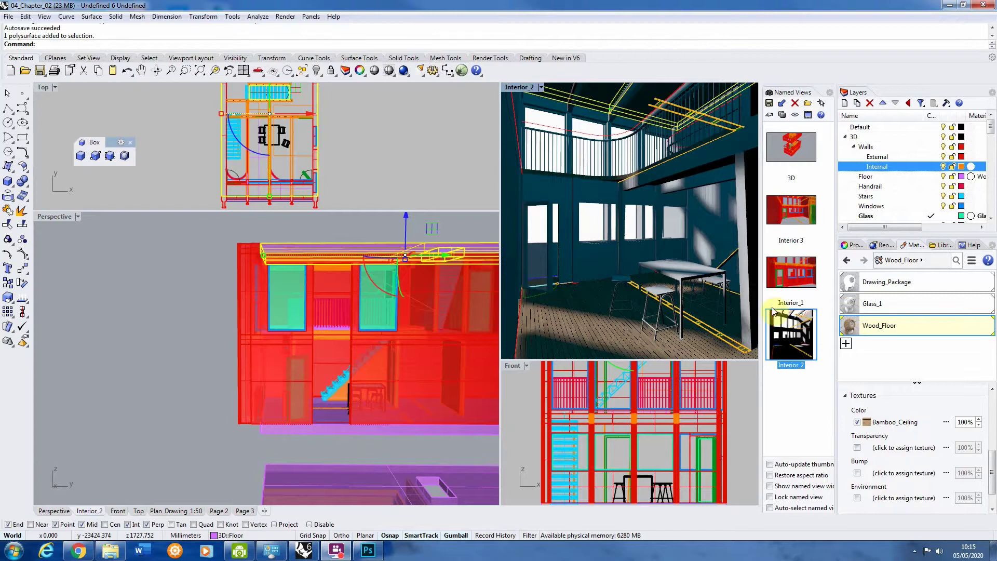
{"action": "left_click", "coordinate": [893, 328]}
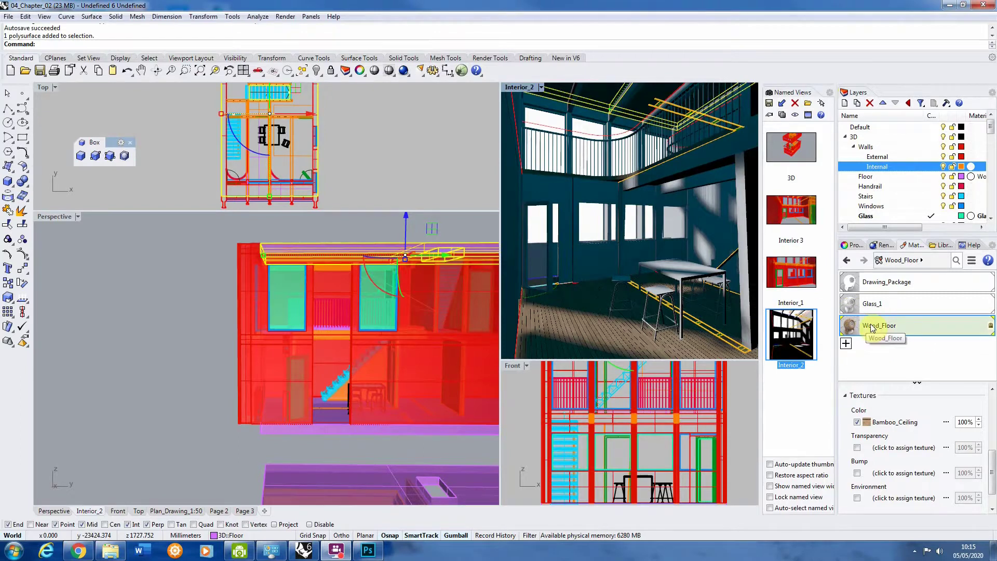
{"action": "left_click", "coordinate": [857, 473]}
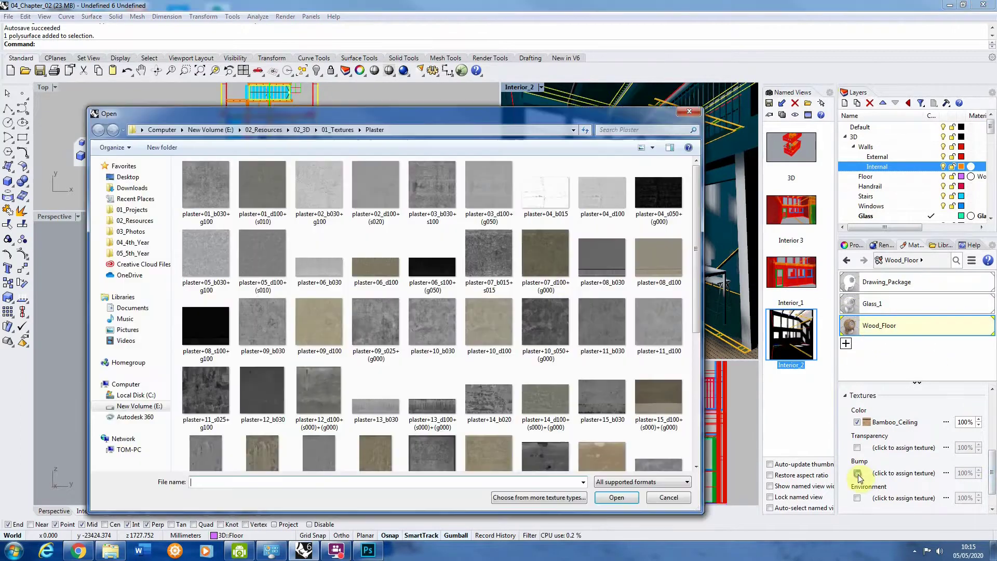
{"action": "left_click", "coordinate": [338, 131]}
{"action": "scroll", "coordinate": [693, 229], "scroll_direction": "down", "scroll_amount": 2}
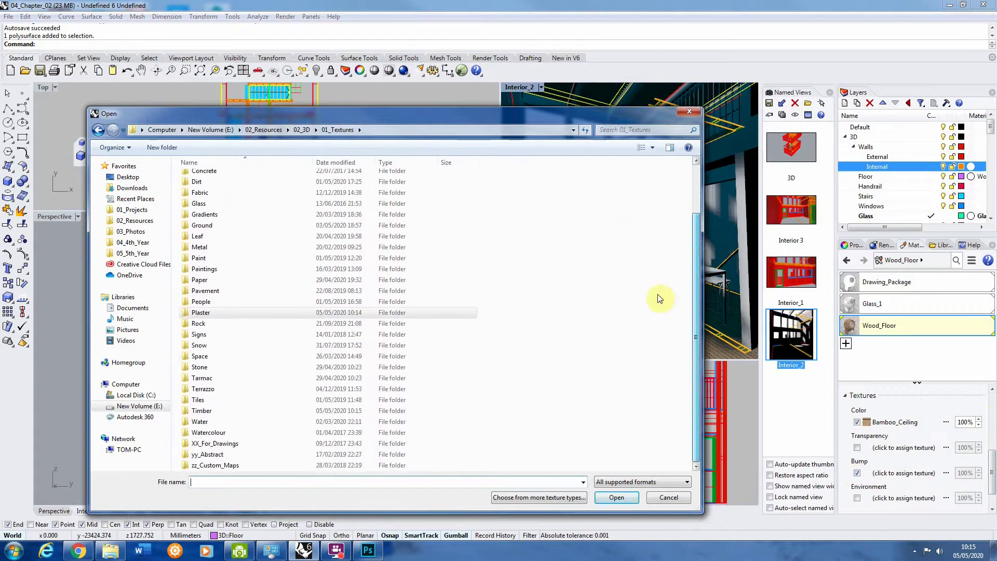
{"action": "double_click", "coordinate": [217, 410]}
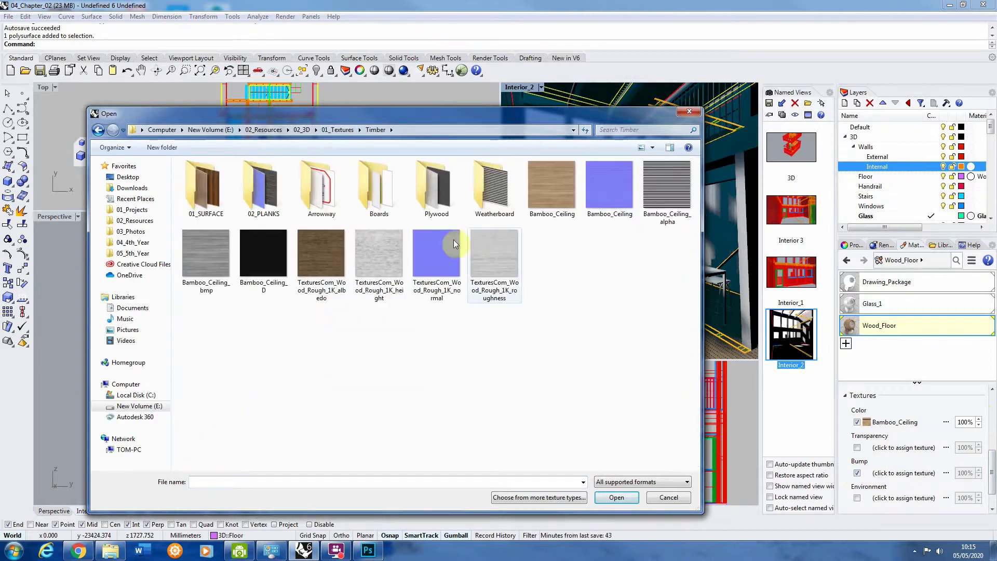
{"action": "left_click", "coordinate": [206, 253]}
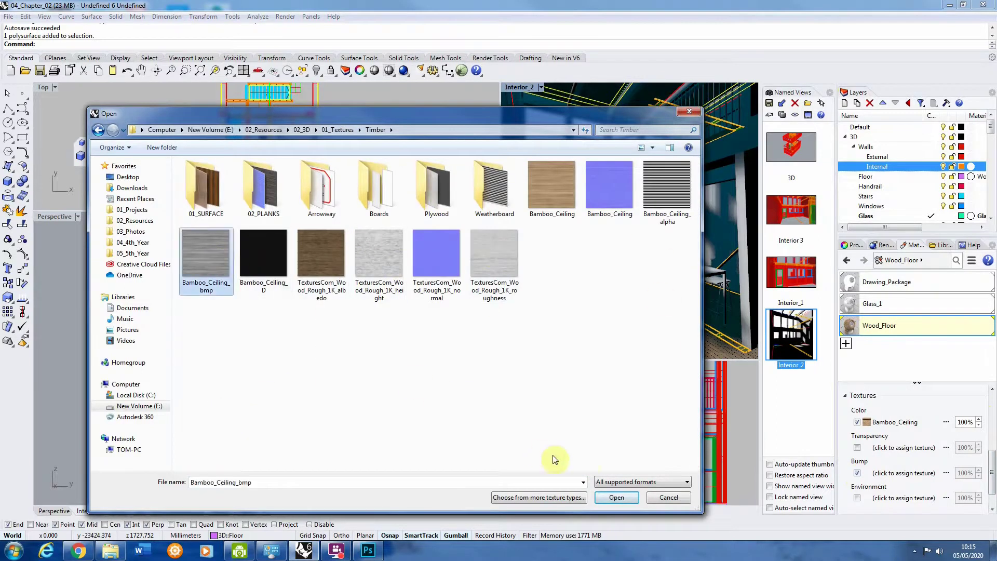
{"action": "left_click", "coordinate": [614, 497]}
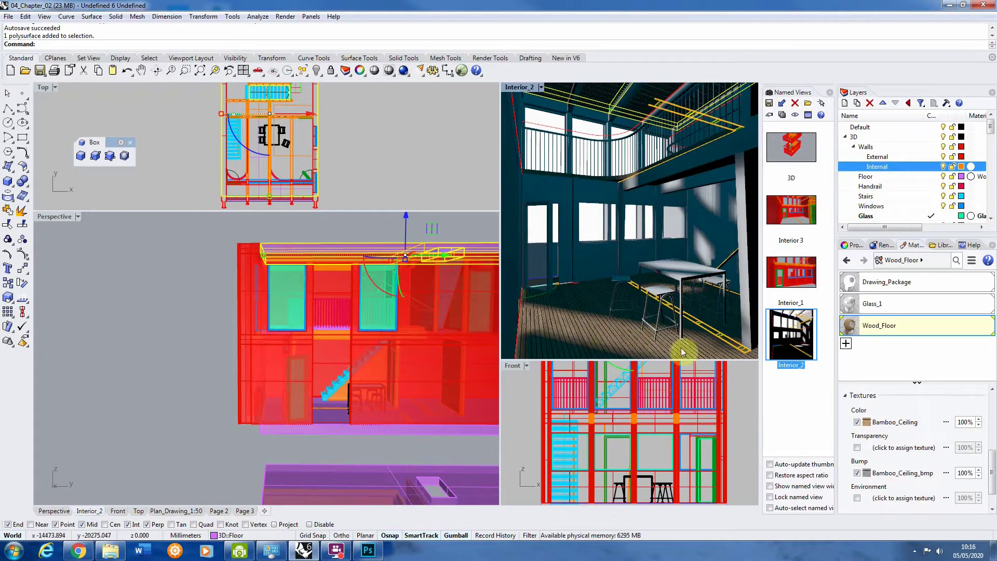
Render the Interior_2 view to check the wood floor's bump, and close the render window.
{"action": "left_click", "coordinate": [285, 16]}
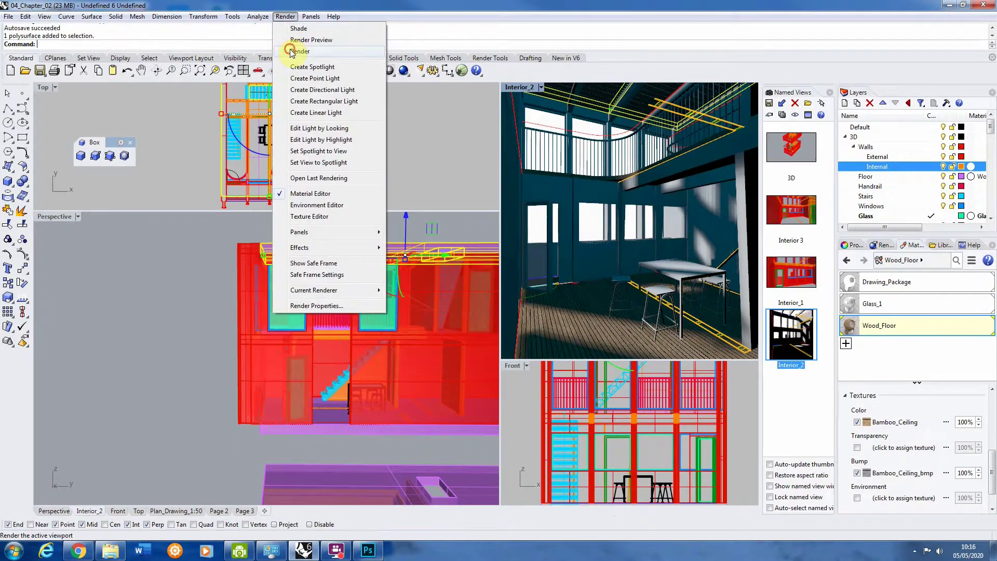
{"action": "left_click", "coordinate": [289, 48]}
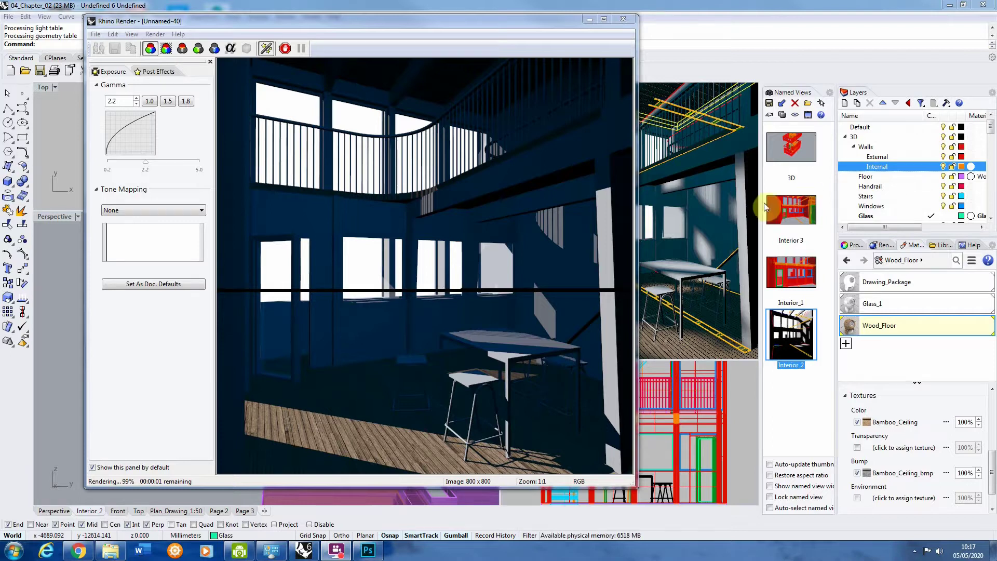
{"action": "left_click", "coordinate": [624, 20]}
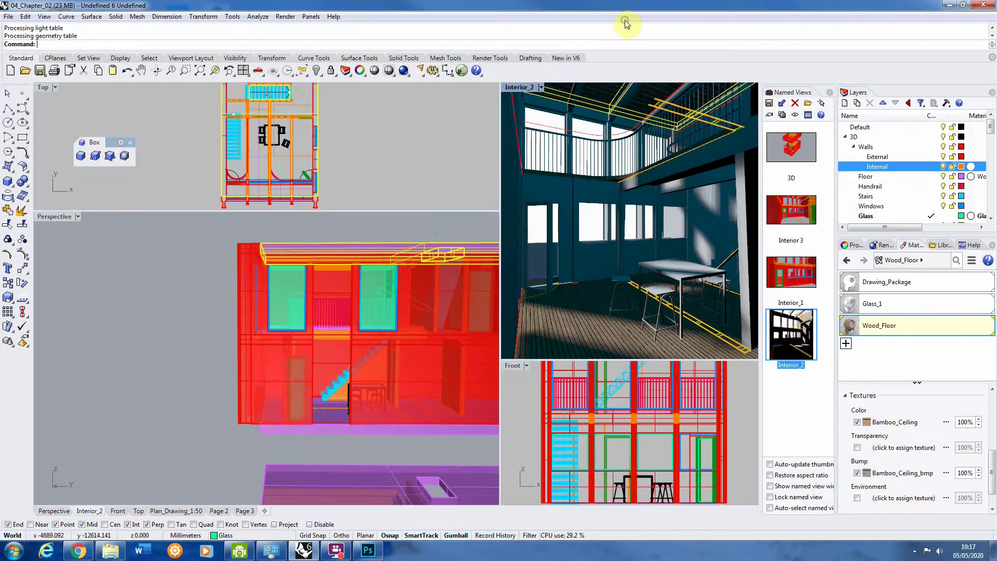
Create a new Custom material named Green_frames.
{"action": "left_click", "coordinate": [845, 344]}
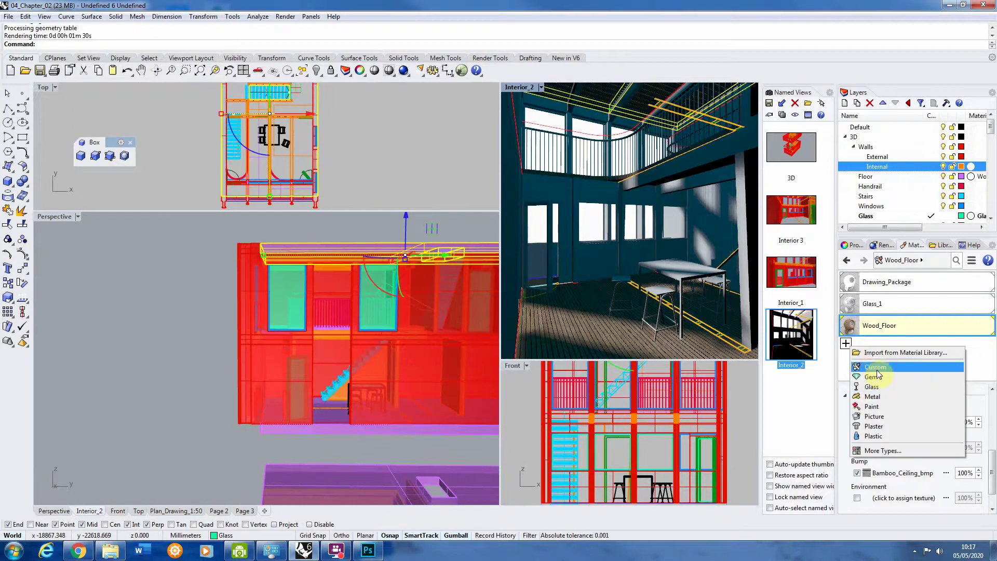
{"action": "left_click", "coordinate": [877, 369]}
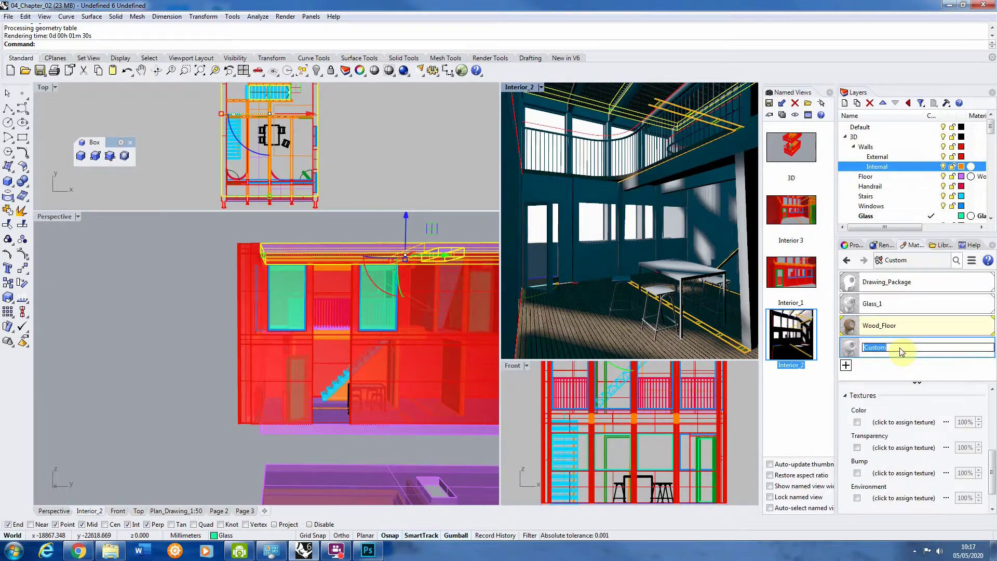
{"action": "type", "text": "Green_"}
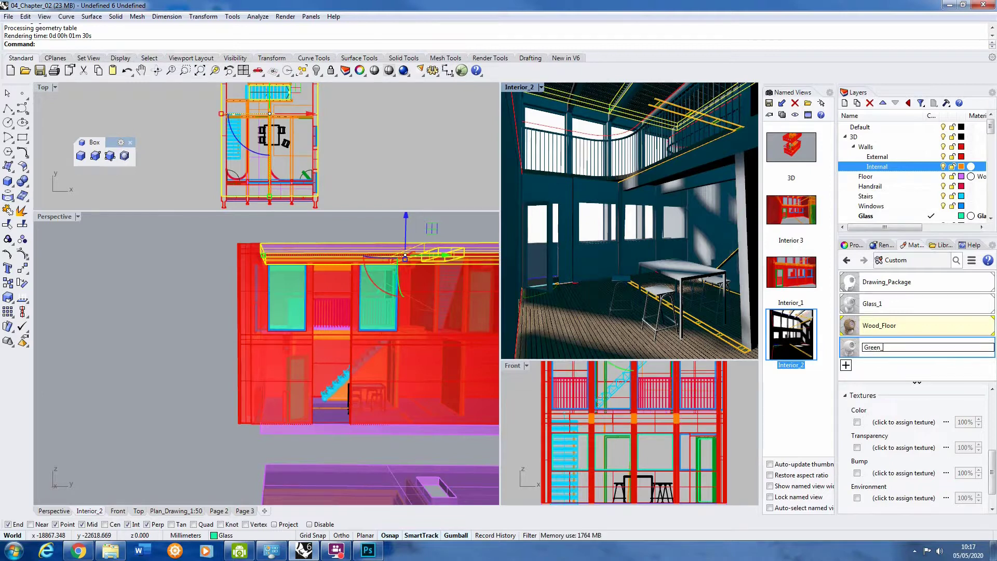
{"action": "type", "text": "frames"}
{"action": "key", "text": "Return"}
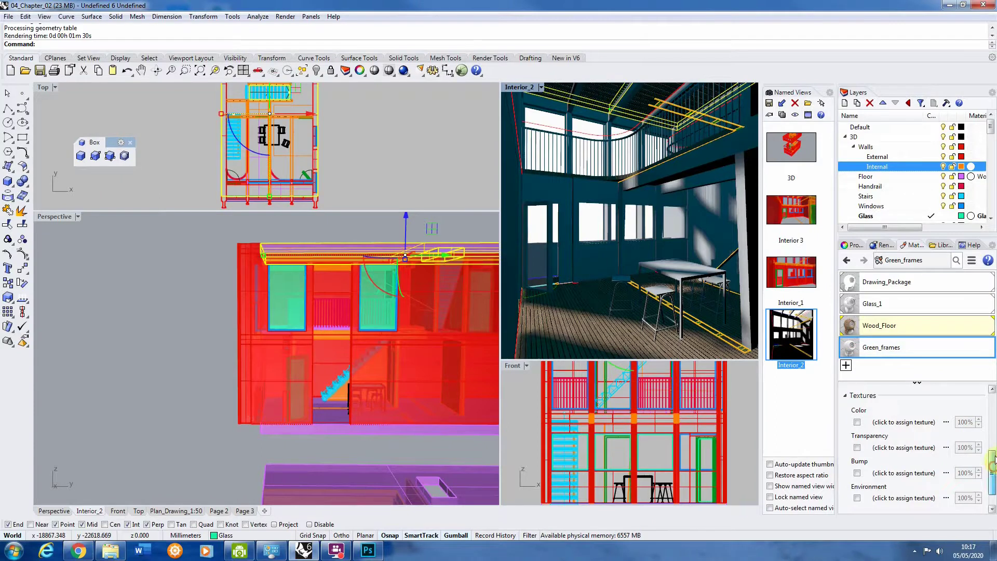
Set the Green_frames material's base colour to a dark green.
{"action": "scroll", "coordinate": [993, 457], "scroll_direction": "up", "scroll_amount": 5}
{"action": "left_click", "coordinate": [910, 470]}
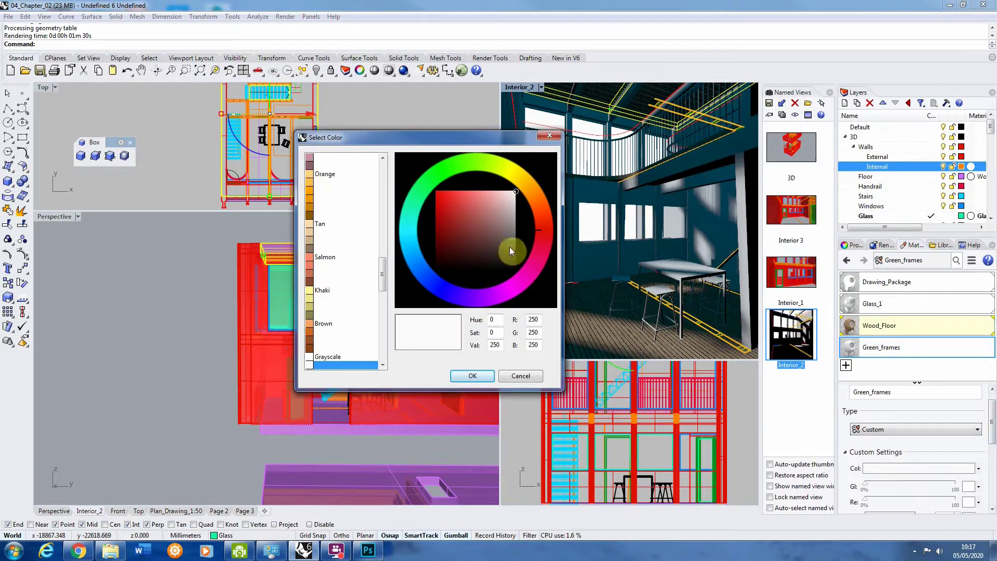
{"action": "left_click", "coordinate": [426, 181]}
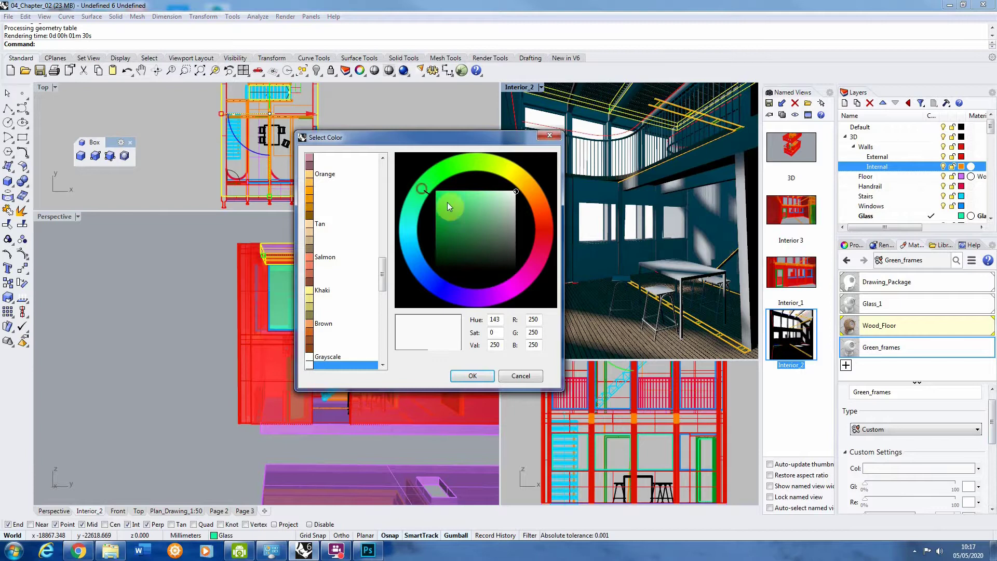
{"action": "left_click_drag", "start_coordinate": [447, 202], "coordinate": [468, 230]}
{"action": "left_click", "coordinate": [473, 378]}
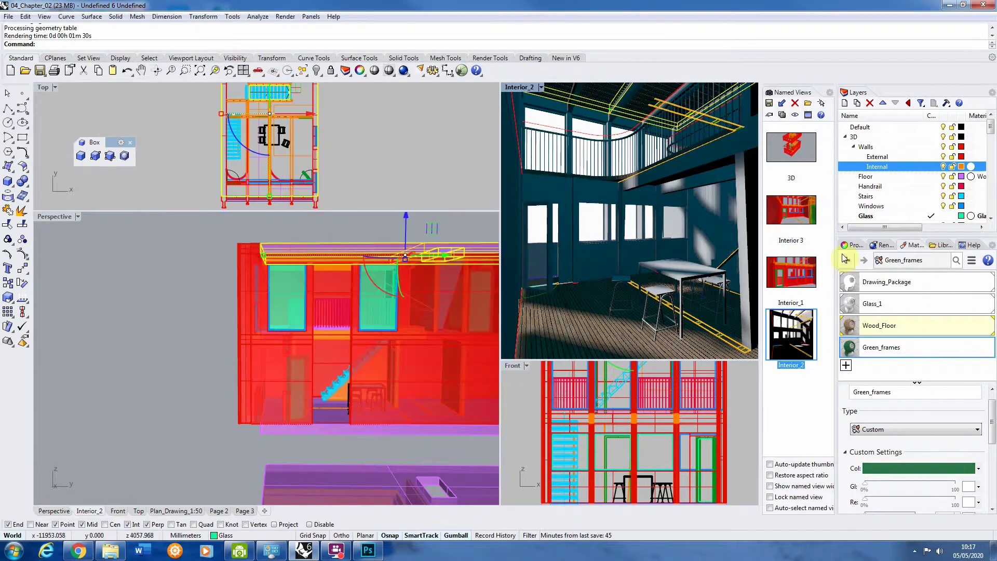
Set the Green_frames material's reflectivity to 2% with a dark grey reflection colour of RGB 48, 48, 48.
{"action": "scroll", "coordinate": [987, 406], "scroll_direction": "down", "scroll_amount": 2}
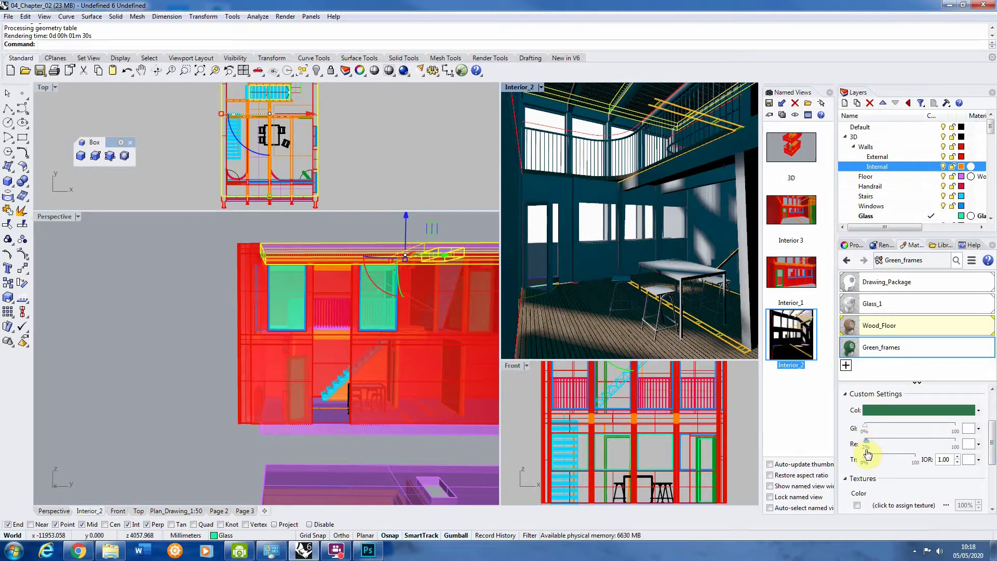
{"action": "left_click_drag", "start_coordinate": [866, 454], "coordinate": [866, 446]}
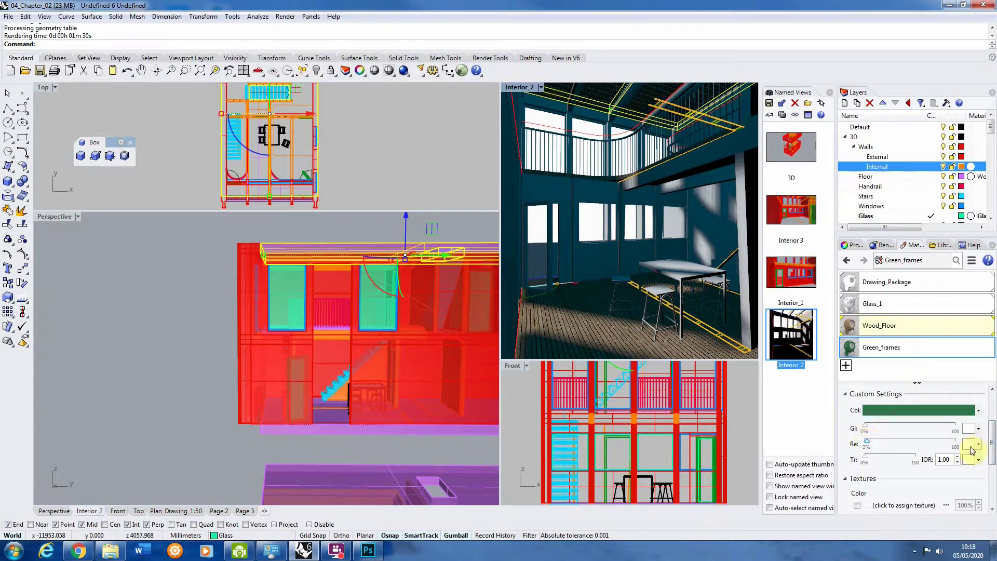
{"action": "left_click", "coordinate": [969, 445]}
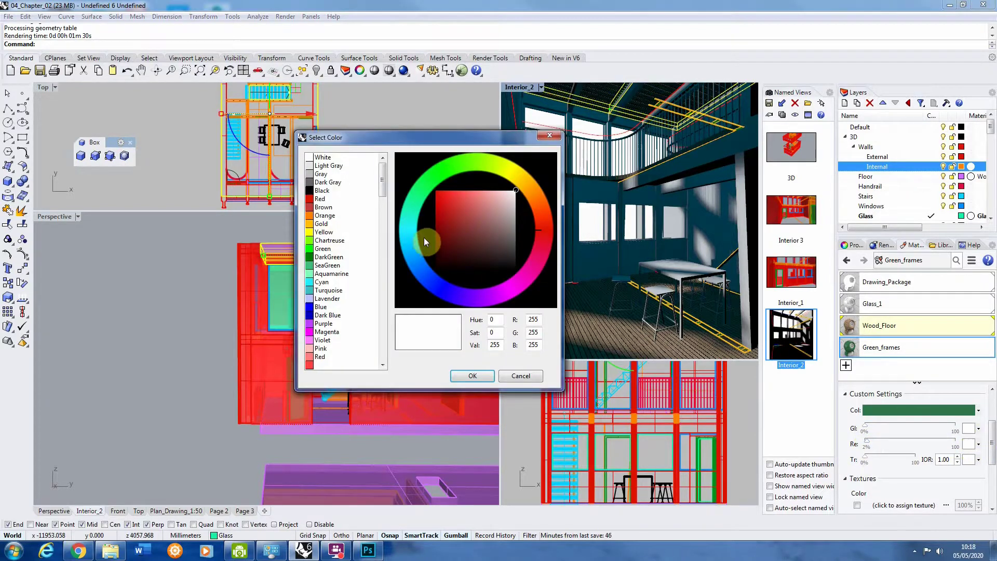
{"action": "left_click_drag", "start_coordinate": [511, 248], "coordinate": [524, 254]}
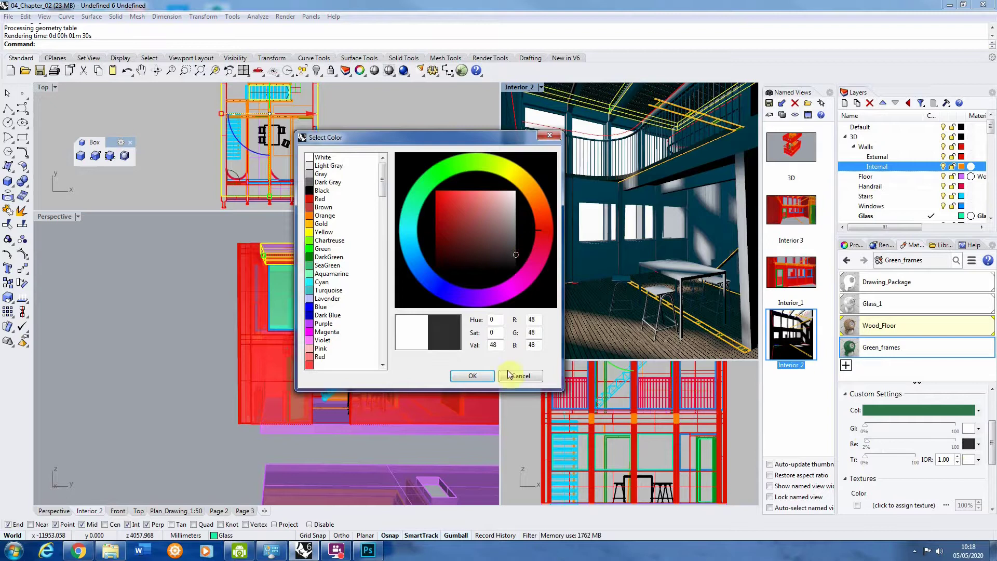
{"action": "left_click", "coordinate": [480, 377]}
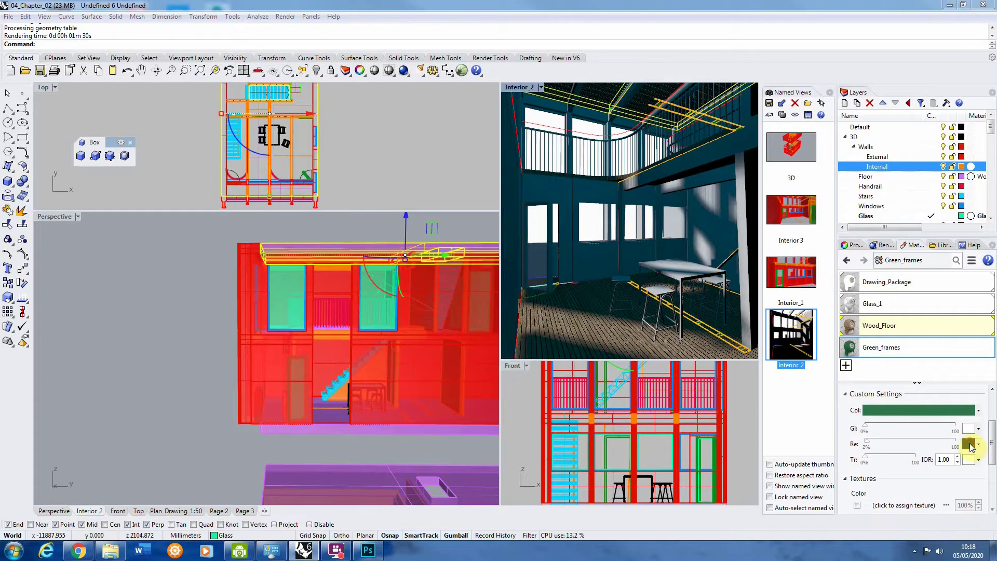
Change the Green_frames reflection colour to a dark green of about RGB 53, 79, 59.
{"action": "left_click", "coordinate": [968, 444]}
{"action": "left_click", "coordinate": [426, 184]}
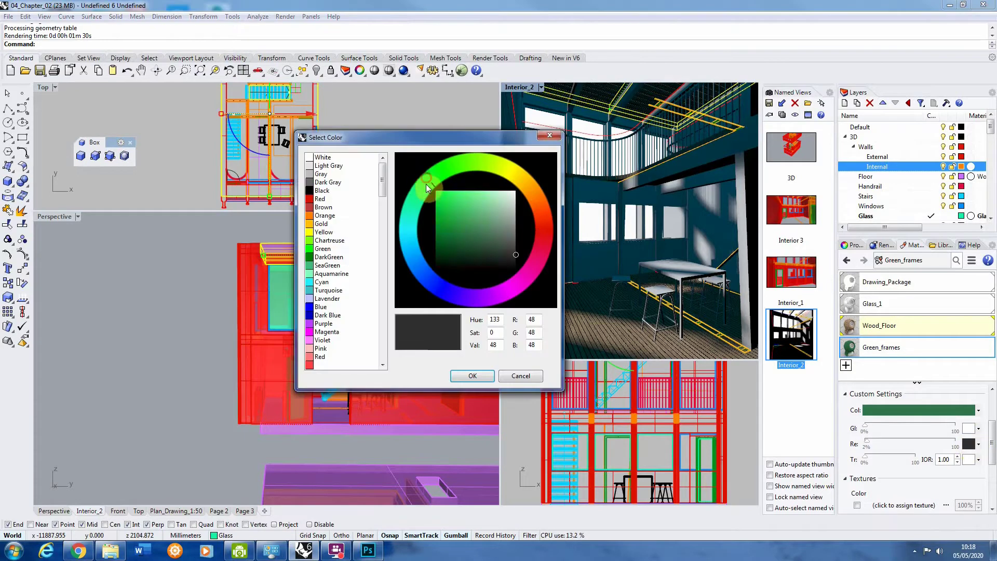
{"action": "left_click", "coordinate": [469, 242]}
{"action": "left_click_drag", "start_coordinate": [474, 245], "coordinate": [490, 247]}
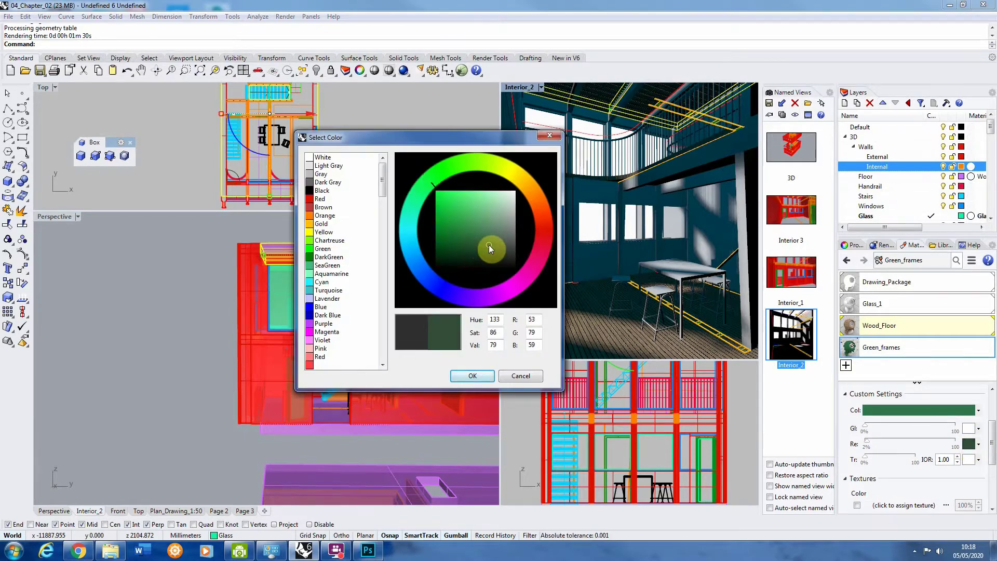
{"action": "left_click", "coordinate": [460, 373]}
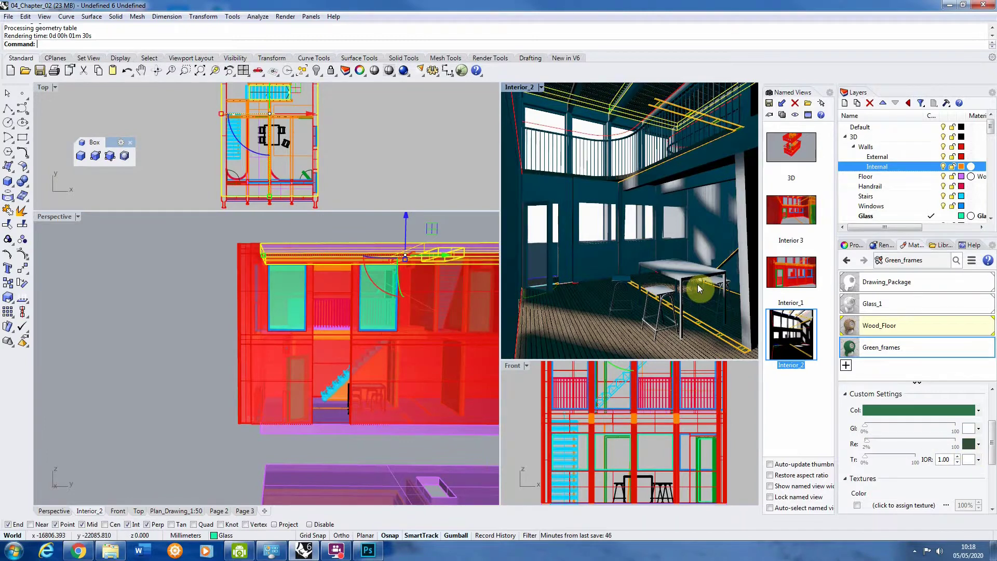
Assign the Green_frames material to the Doors, Windows and Internal walls layers.
{"action": "right_click", "coordinate": [933, 346]}
{"action": "left_click", "coordinate": [919, 31]}
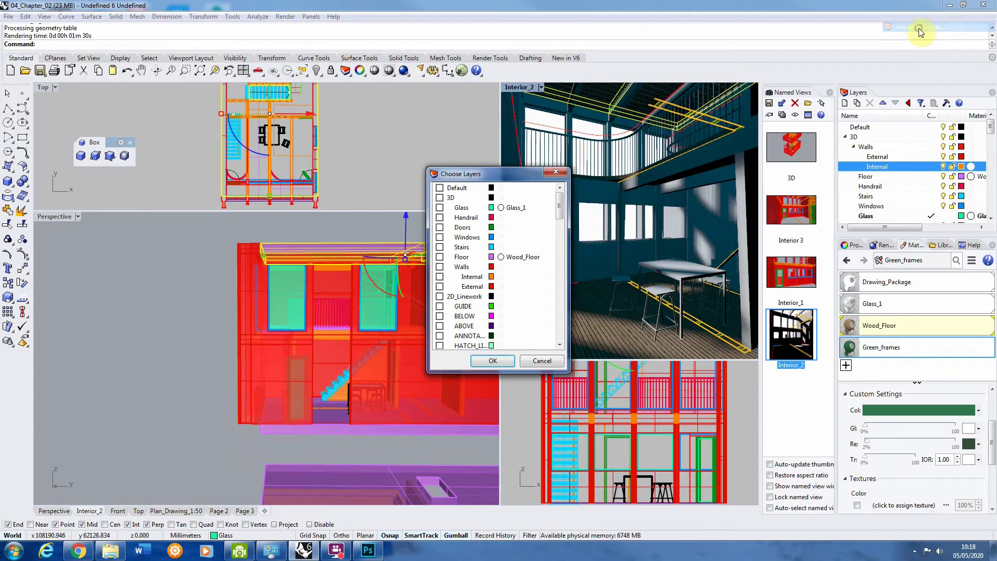
{"action": "left_click", "coordinate": [439, 228]}
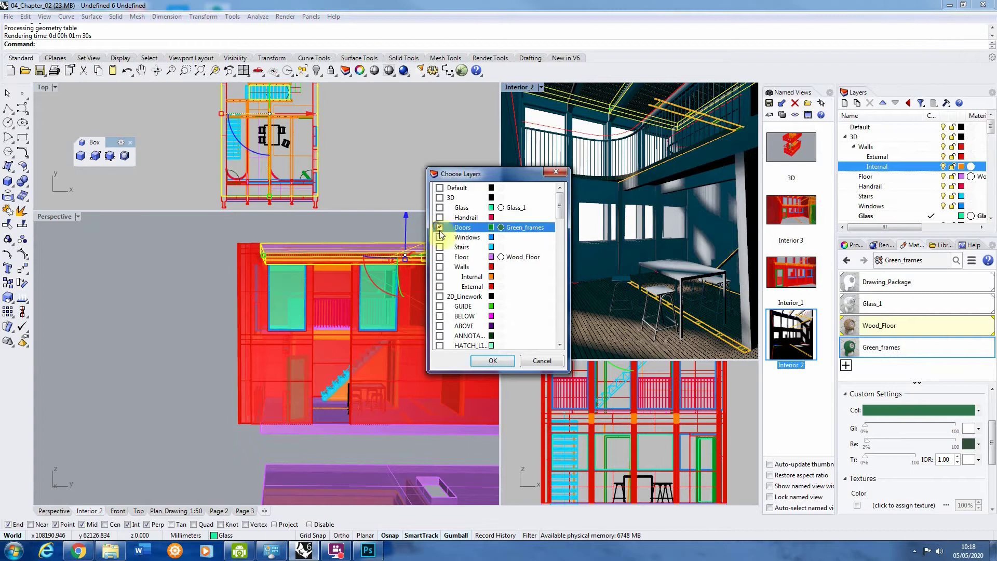
{"action": "left_click", "coordinate": [440, 238]}
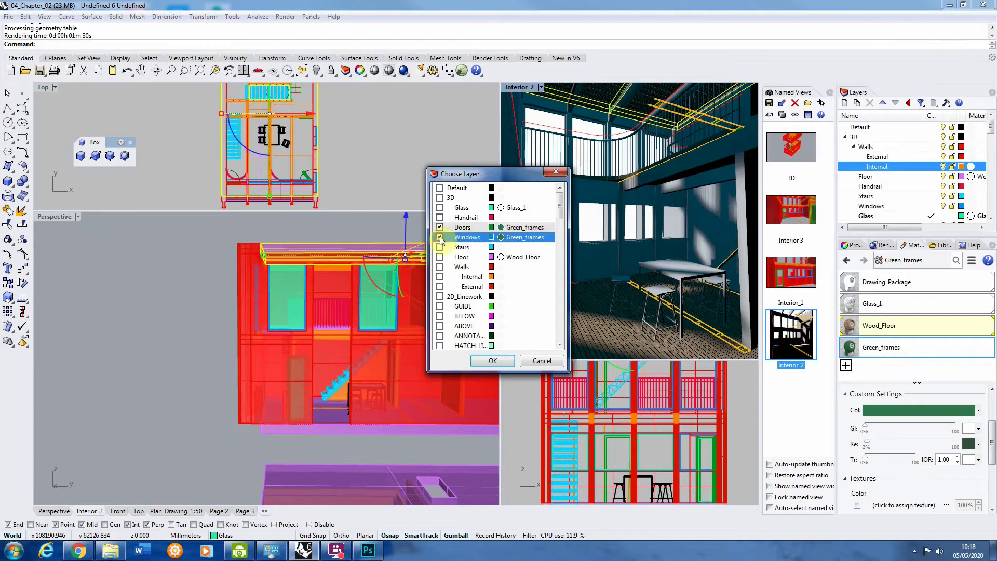
{"action": "left_click", "coordinate": [439, 276]}
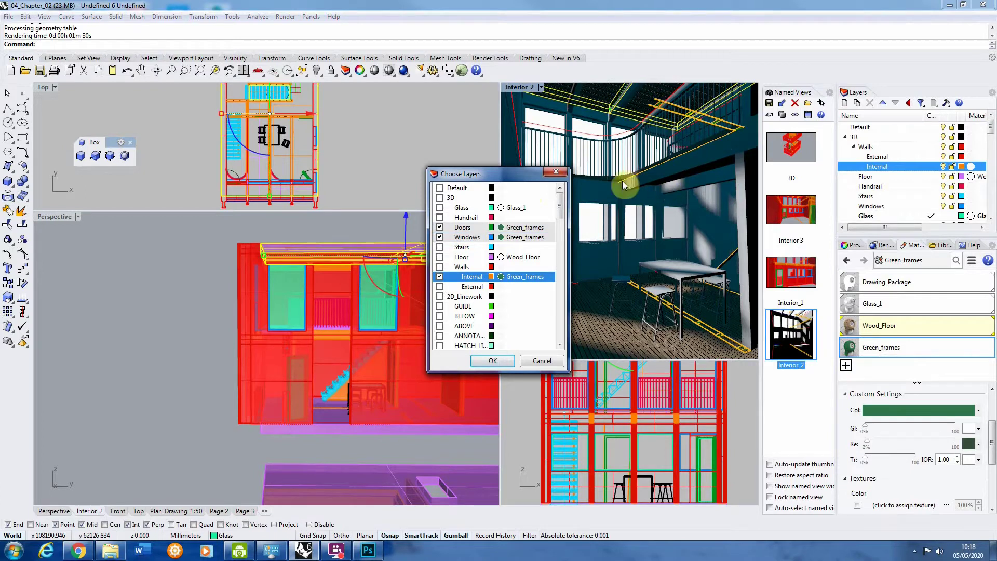
{"action": "left_click", "coordinate": [492, 360]}
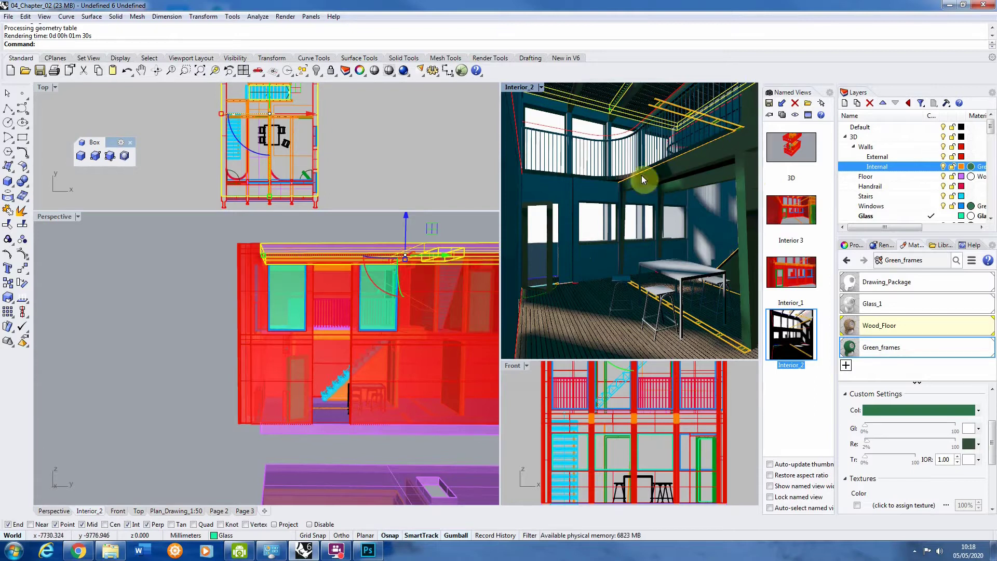
Create another Custom material named Walls.
{"action": "left_click", "coordinate": [844, 366]}
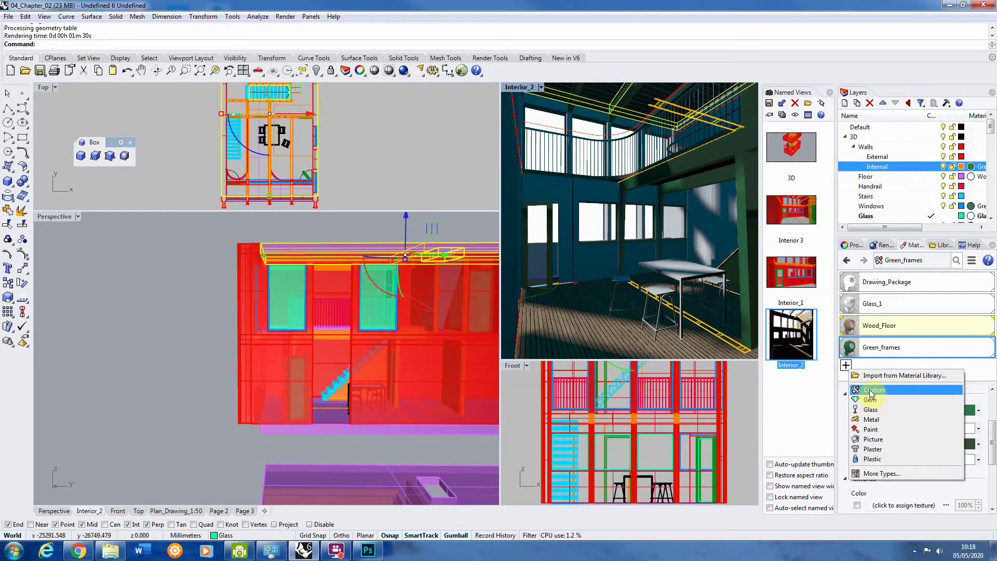
{"action": "left_click", "coordinate": [872, 390]}
{"action": "type", "text": "Walls"}
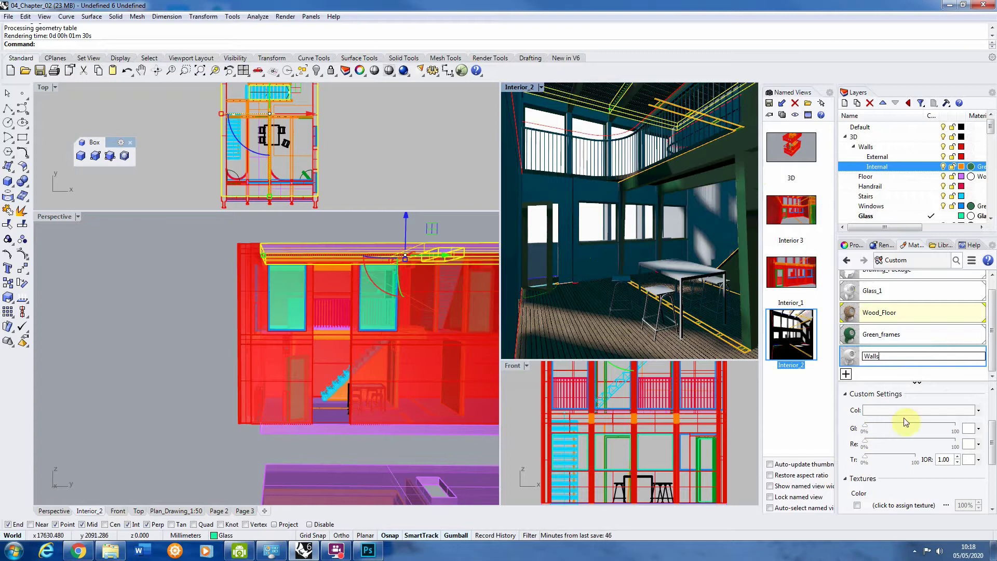
Assign the plaster image TexturesCom_Plaster_Plain_1K_roughness1 from the Plaster folder as the Walls material's color texture.
{"action": "scroll", "coordinate": [993, 441], "scroll_direction": "down", "scroll_amount": 1}
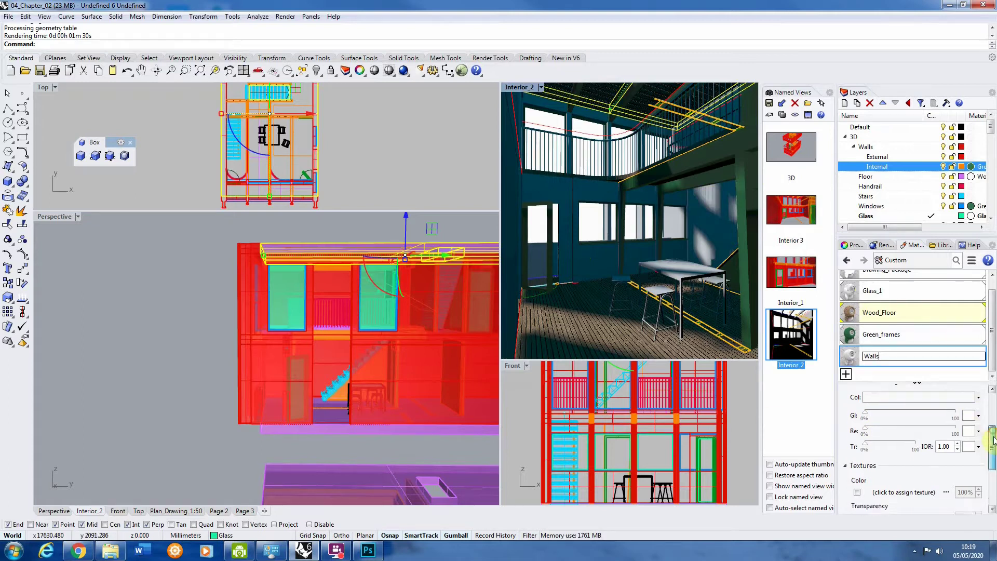
{"action": "scroll", "coordinate": [993, 440], "scroll_direction": "down", "scroll_amount": 2}
{"action": "left_click", "coordinate": [857, 460]}
{"action": "left_click", "coordinate": [907, 459]}
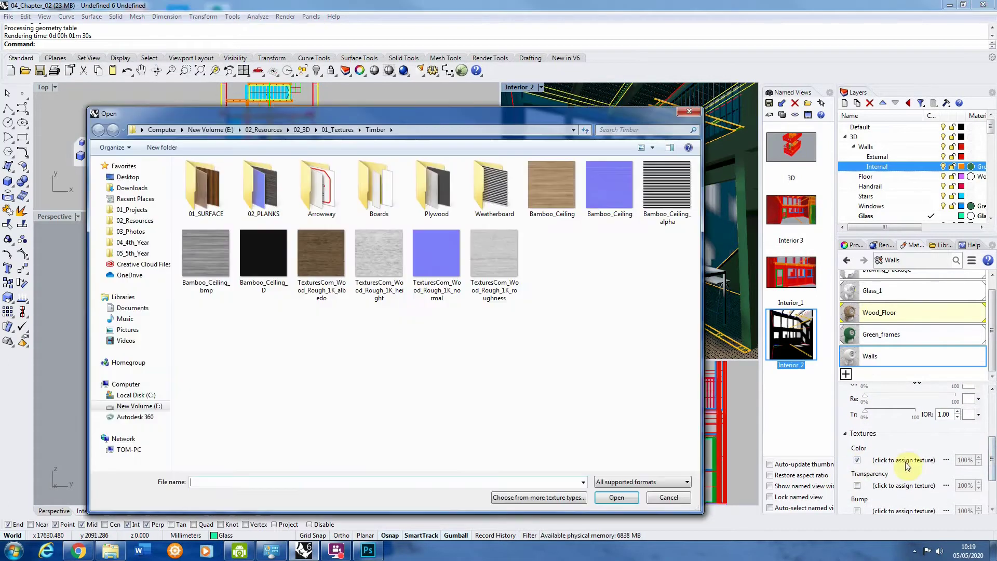
{"action": "left_click", "coordinate": [338, 130]}
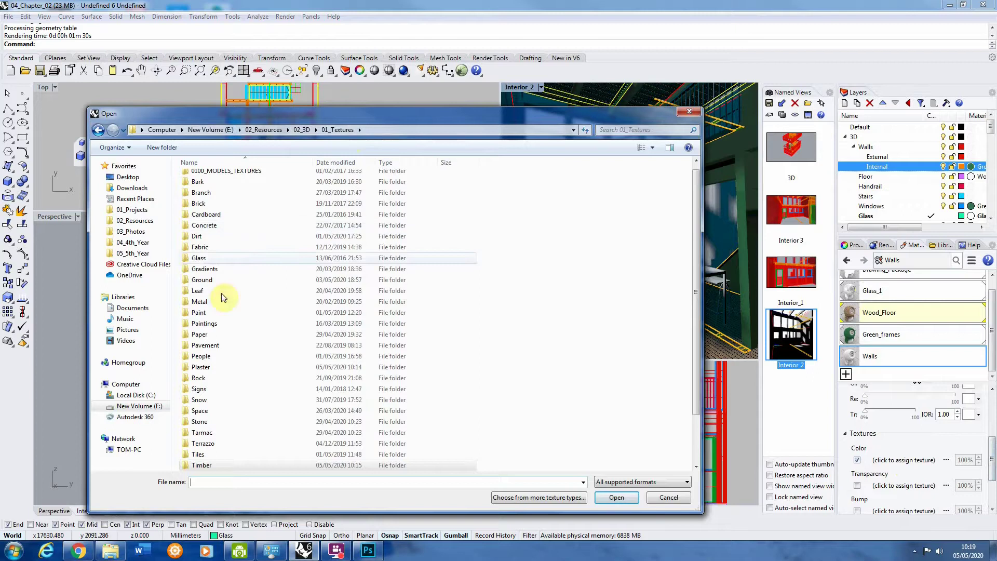
{"action": "double_click", "coordinate": [205, 367]}
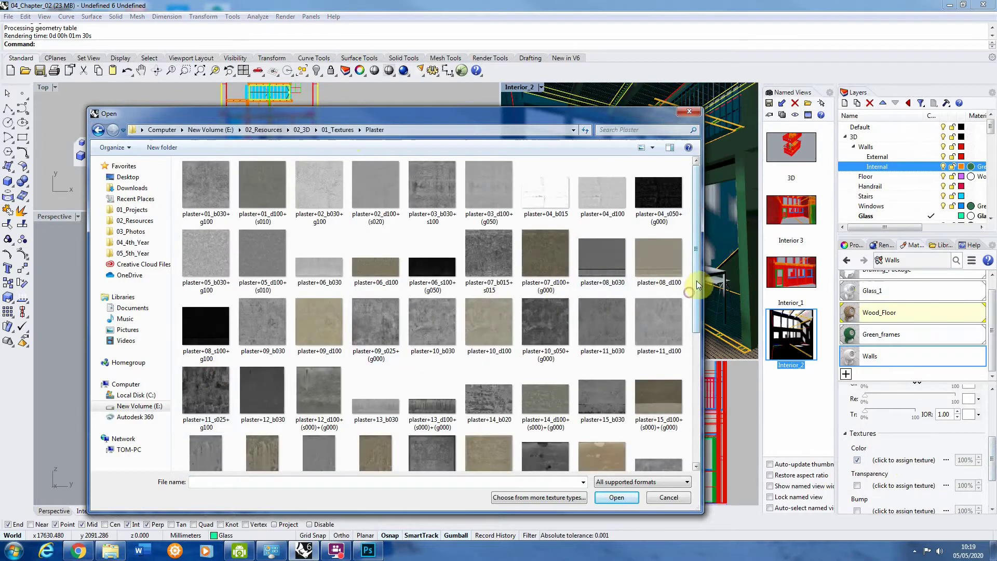
{"action": "left_click_drag", "start_coordinate": [697, 285], "coordinate": [696, 423]}
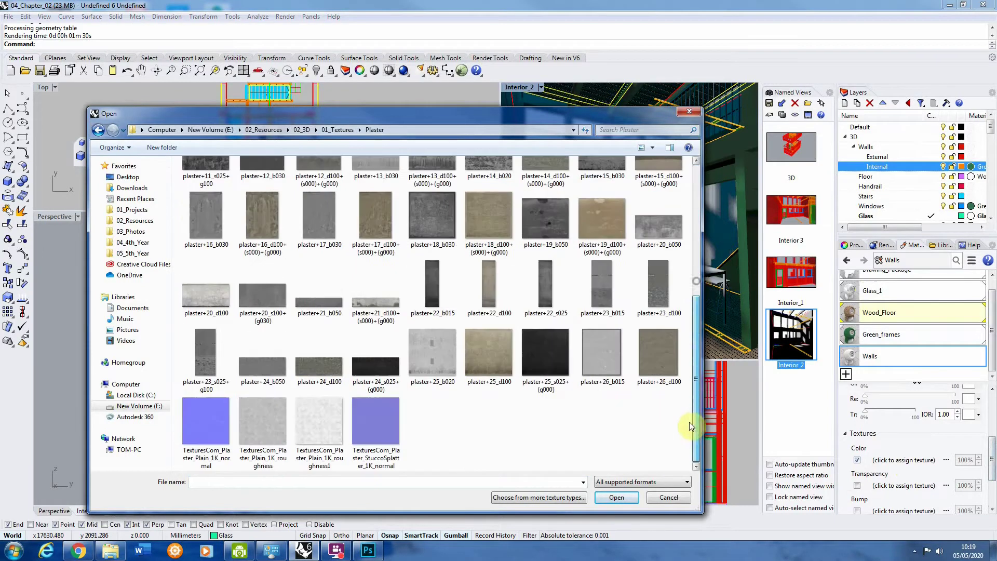
{"action": "left_click", "coordinate": [326, 420]}
{"action": "left_click", "coordinate": [616, 497]}
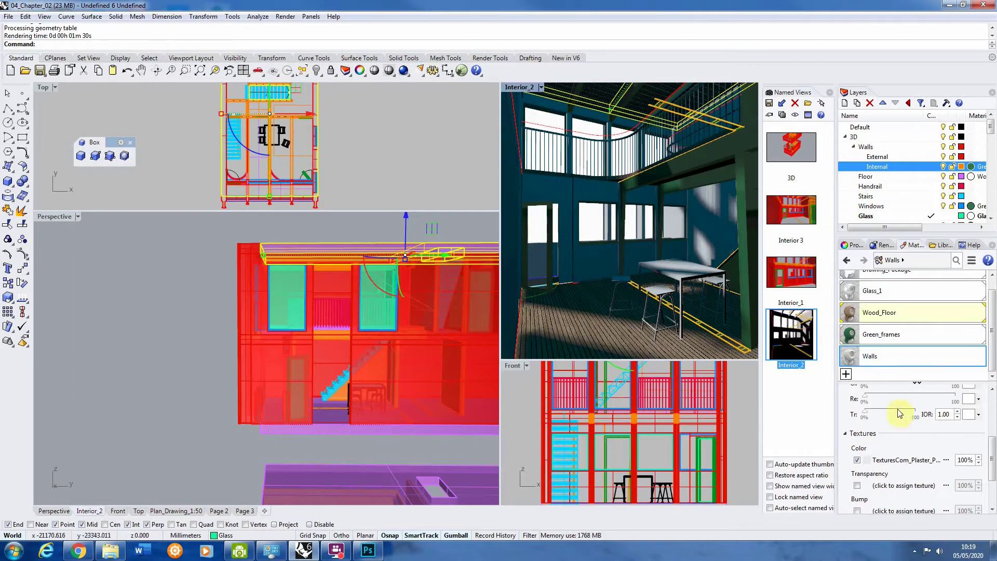
Assign the Walls material to the External walls layer.
{"action": "left_click_drag", "start_coordinate": [992, 464], "coordinate": [992, 456]}
{"action": "scroll", "coordinate": [878, 421], "scroll_direction": "up", "scroll_amount": 1}
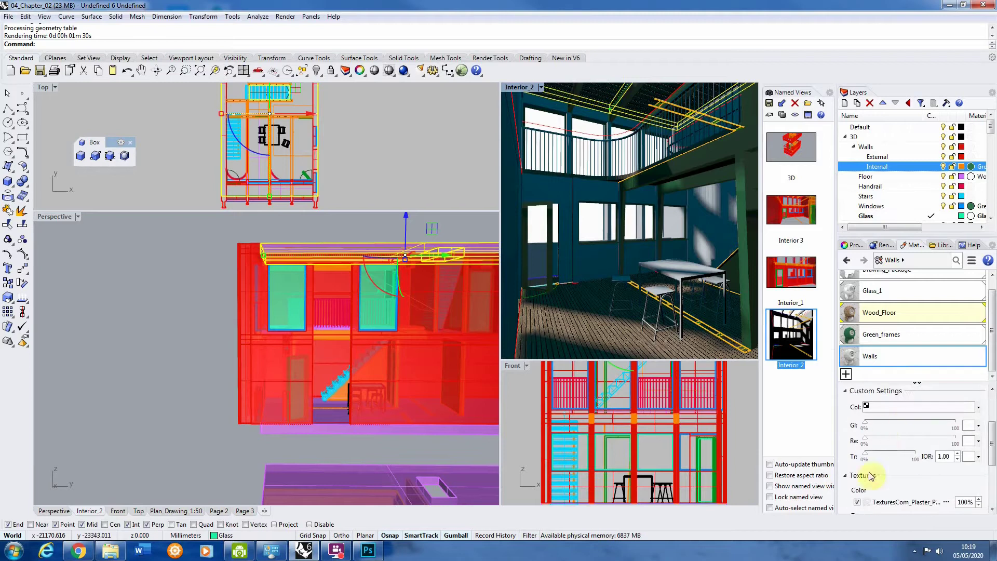
{"action": "left_click_drag", "start_coordinate": [994, 442], "coordinate": [994, 471]}
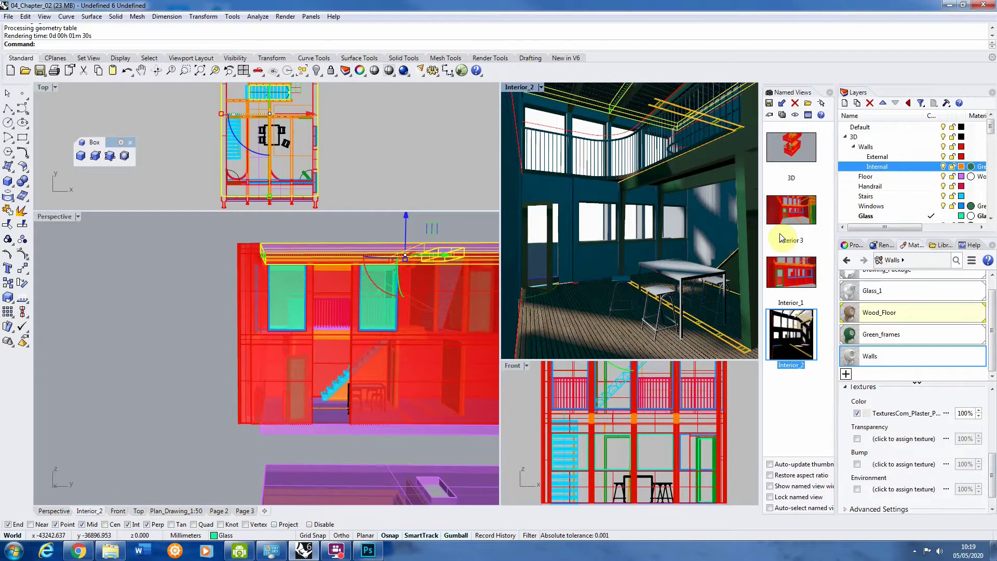
{"action": "left_click", "coordinate": [905, 155]}
{"action": "right_click", "coordinate": [887, 156]}
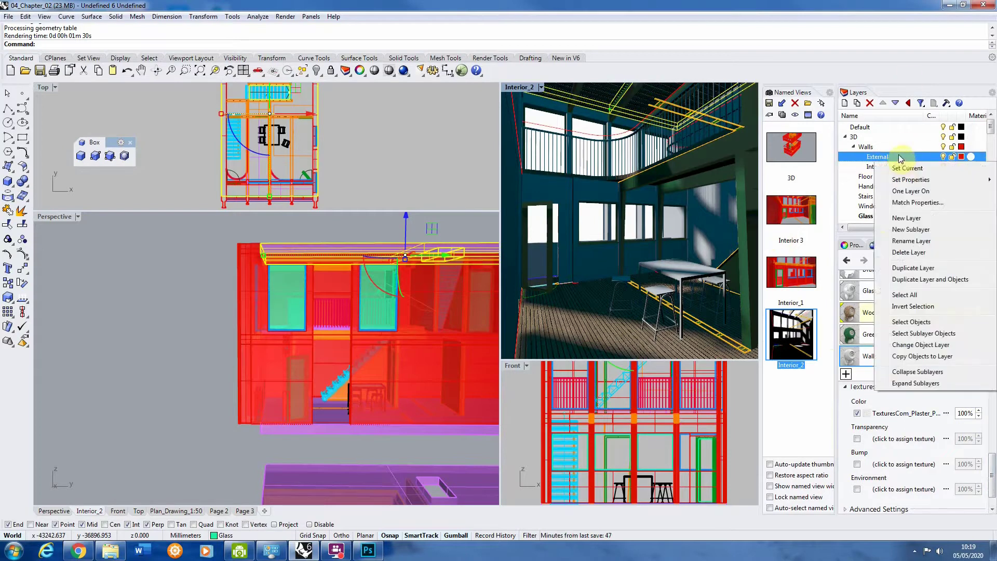
{"action": "left_click", "coordinate": [850, 358]}
{"action": "right_click", "coordinate": [854, 357]}
{"action": "left_click", "coordinate": [888, 42]}
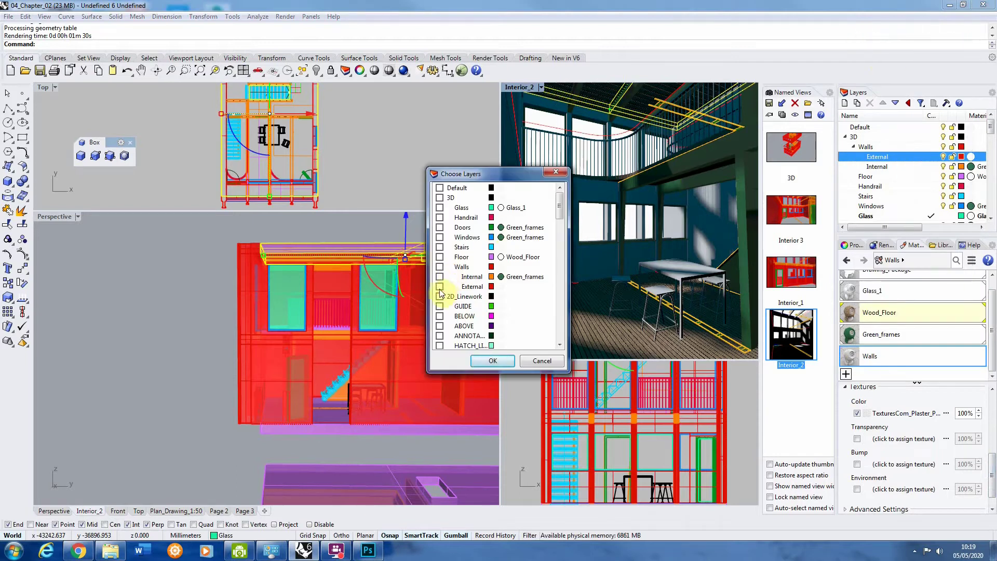
{"action": "left_click", "coordinate": [440, 286]}
{"action": "left_click", "coordinate": [492, 360]}
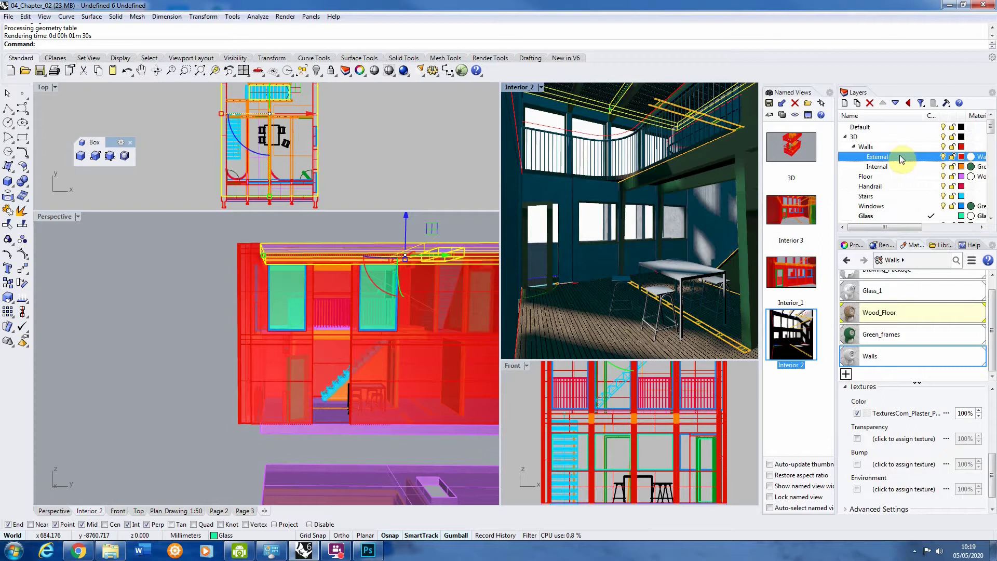
Apply a capped box texture mapping to all objects on the External layer, drawing the mapping box beside the building.
{"action": "right_click", "coordinate": [901, 159]}
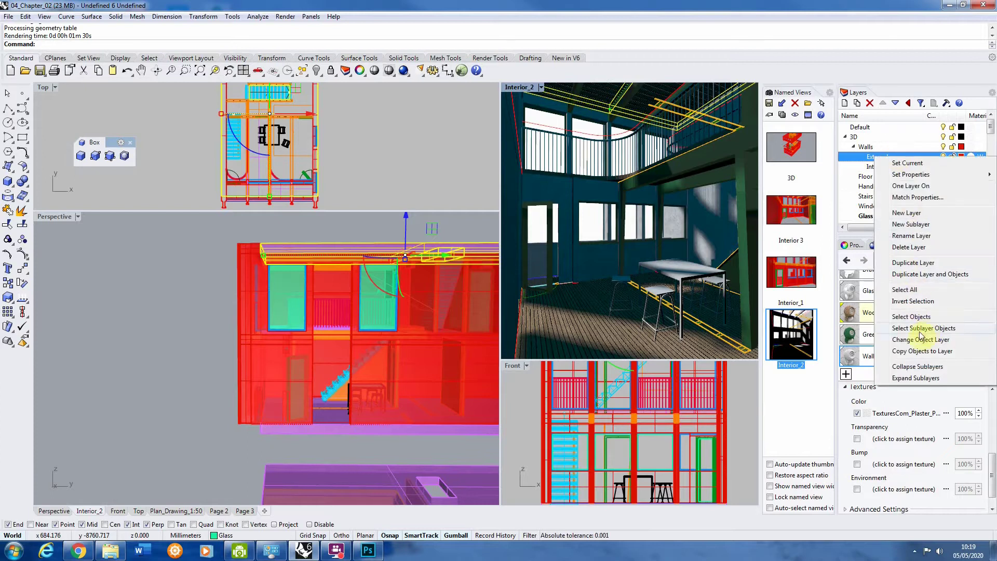
{"action": "left_click", "coordinate": [913, 316]}
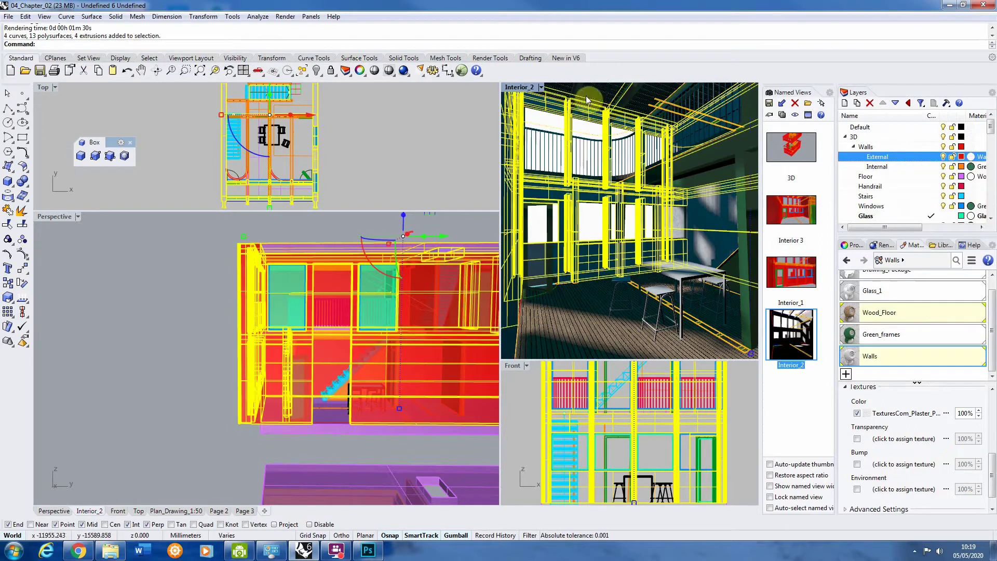
{"action": "left_click", "coordinate": [851, 244]}
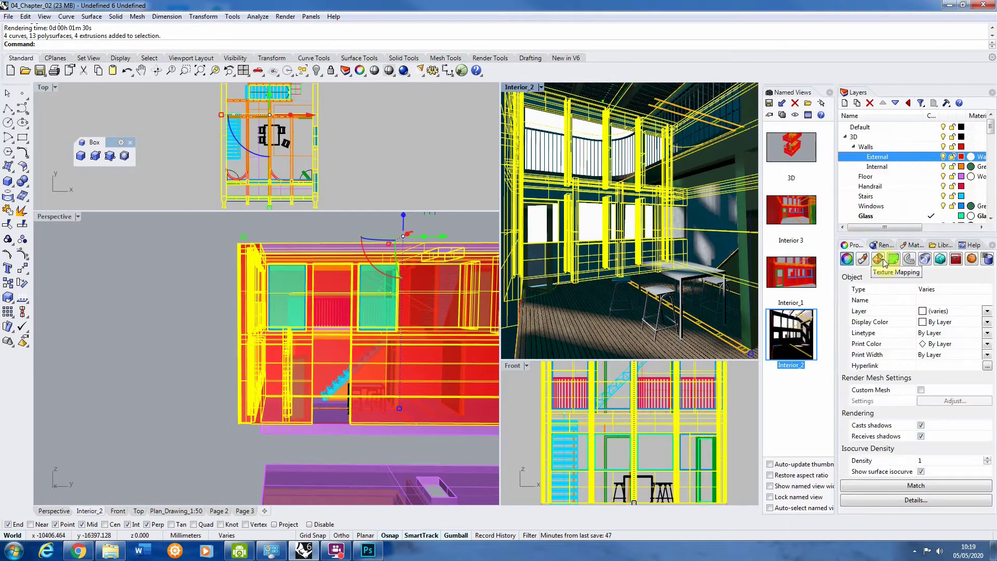
{"action": "left_click", "coordinate": [883, 261]}
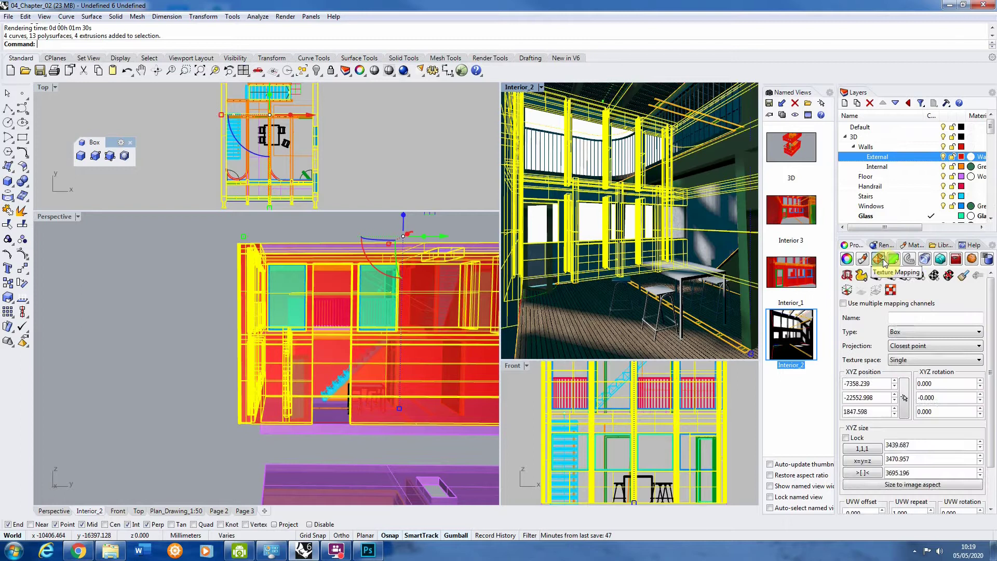
{"action": "left_click", "coordinate": [904, 279]}
{"action": "scroll", "coordinate": [345, 151], "scroll_direction": "down", "scroll_amount": 3}
{"action": "left_click", "coordinate": [352, 127]}
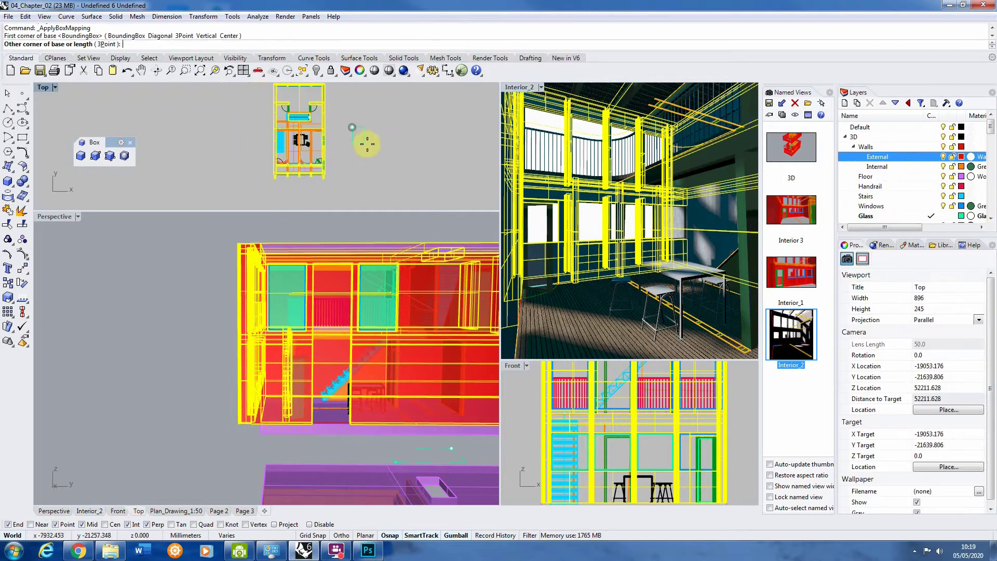
{"action": "left_click", "coordinate": [385, 159]}
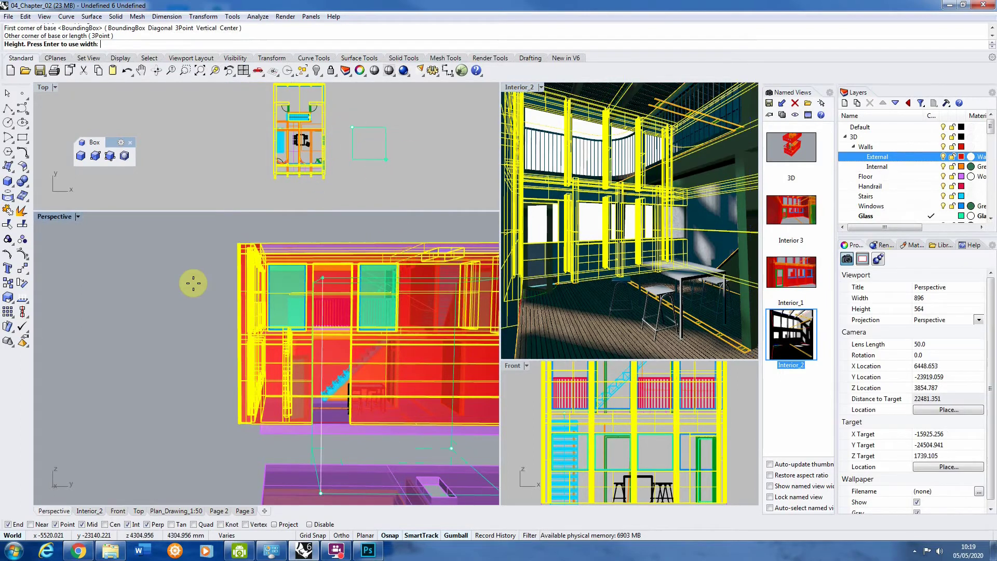
{"action": "scroll", "coordinate": [193, 283], "scroll_direction": "down", "scroll_amount": 5}
{"action": "right_click_drag", "start_coordinate": [311, 291], "coordinate": [435, 299]}
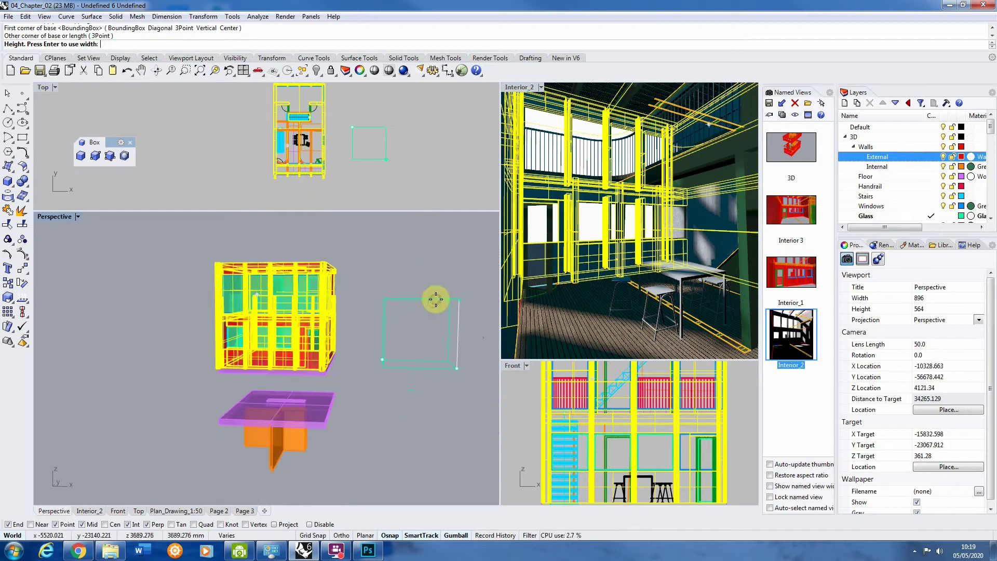
{"action": "left_click", "coordinate": [449, 279]}
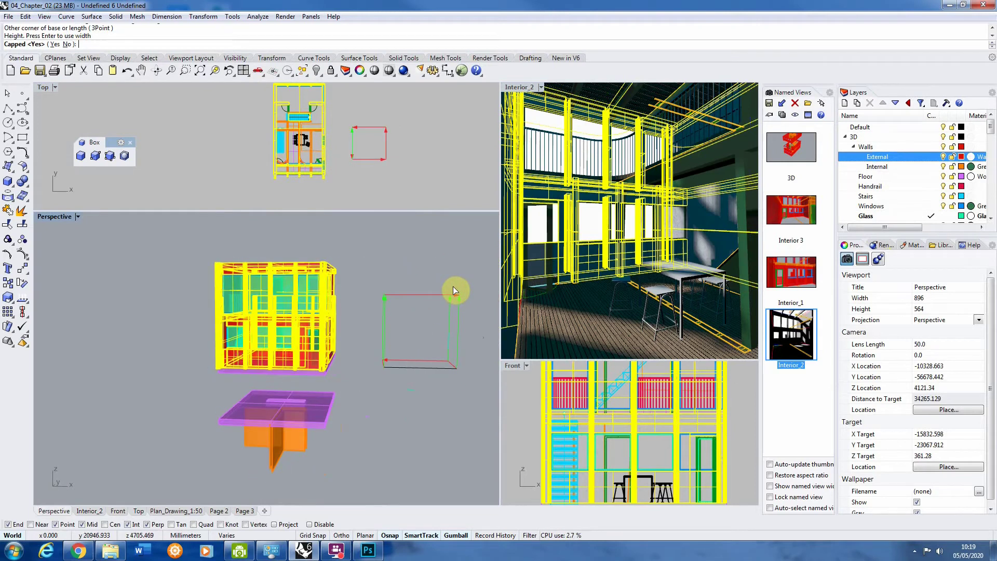
{"action": "key", "text": "Return"}
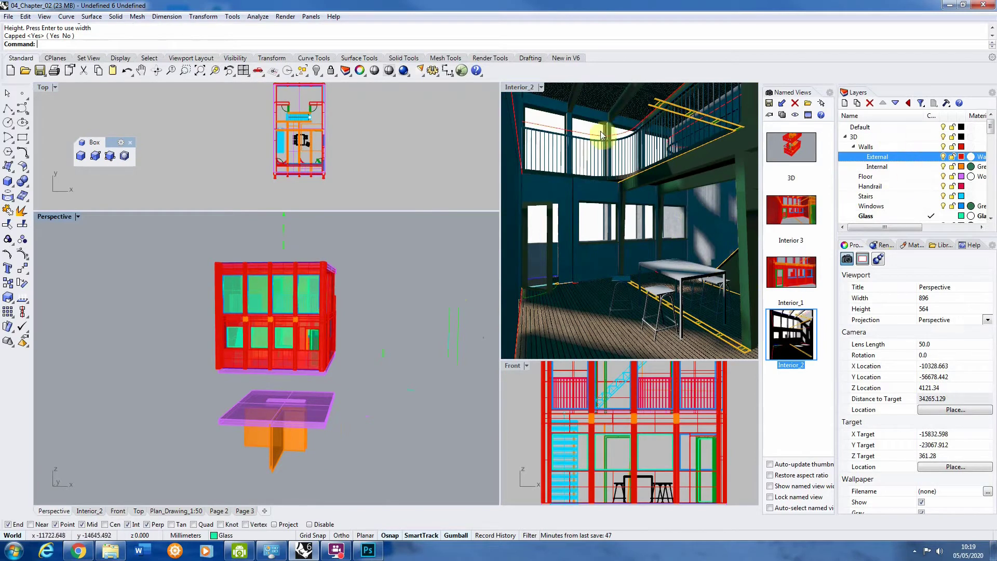
Assign the Green_frames material to the Handrail layer as well.
{"action": "left_click", "coordinate": [912, 244]}
{"action": "right_click", "coordinate": [891, 337]}
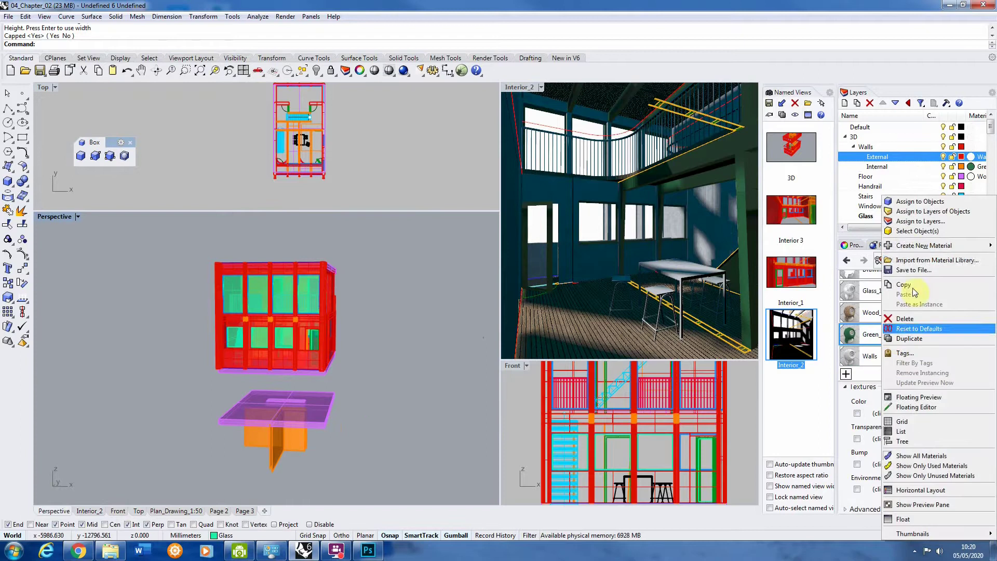
{"action": "left_click", "coordinate": [927, 222]}
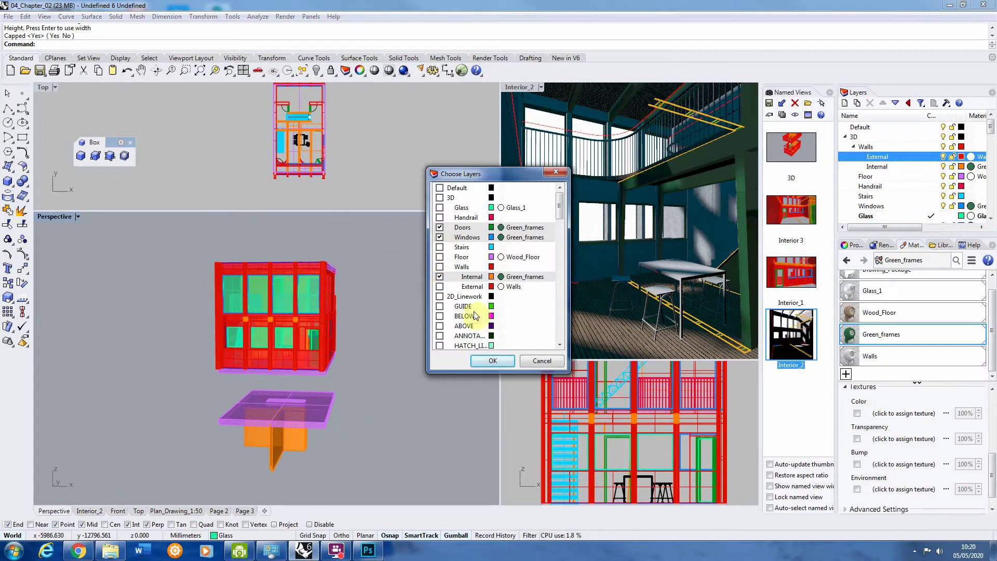
{"action": "left_click", "coordinate": [439, 217]}
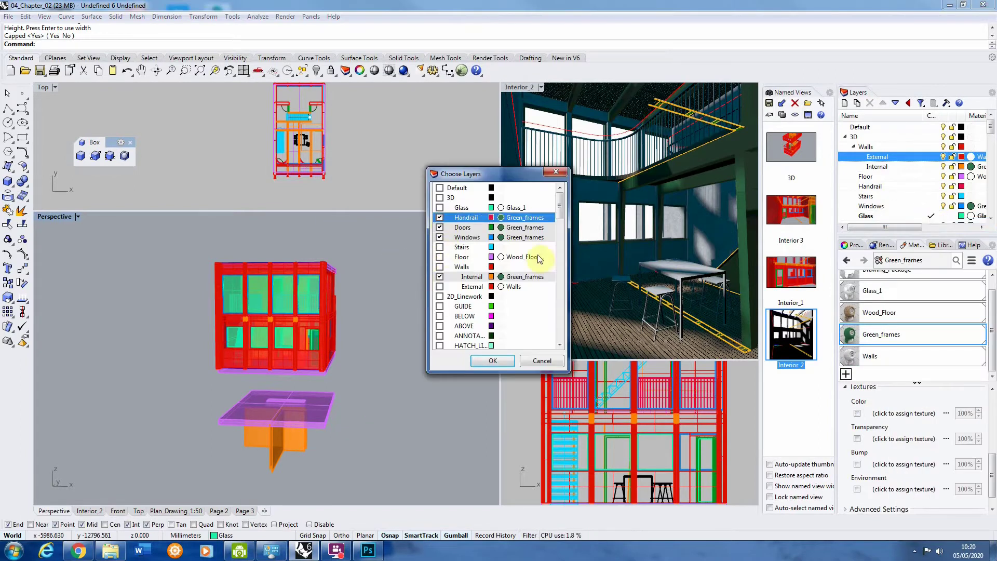
{"action": "left_click", "coordinate": [492, 360]}
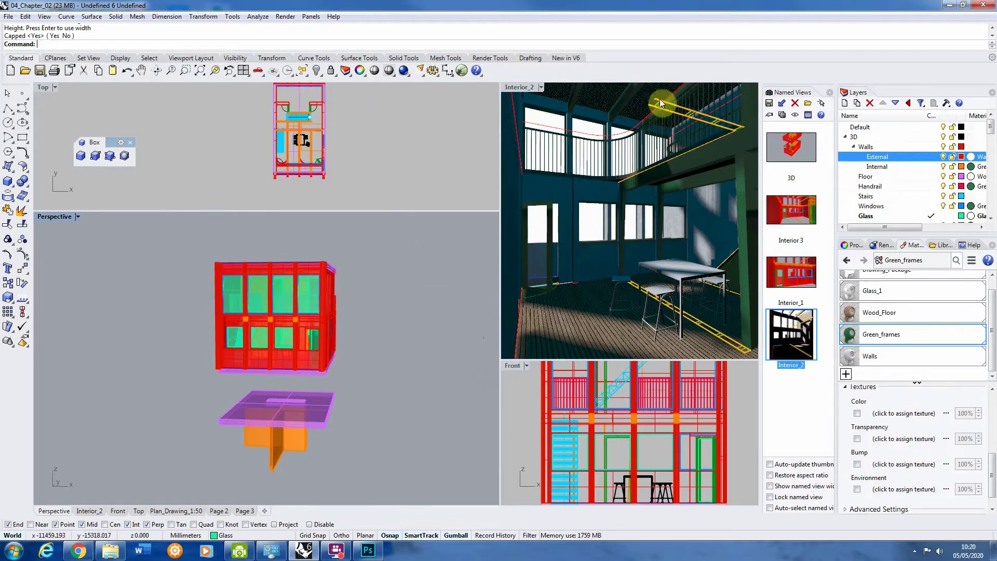
{"action": "right_click_drag", "start_coordinate": [352, 278], "coordinate": [451, 301]}
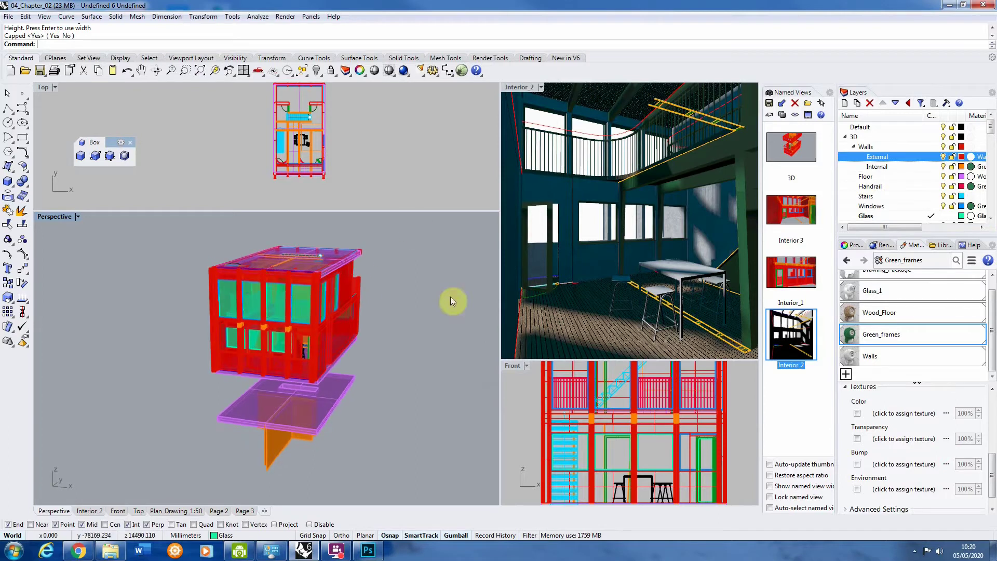
{"action": "scroll", "coordinate": [259, 288], "scroll_direction": "up", "scroll_amount": 4}
{"action": "left_click", "coordinate": [415, 251]}
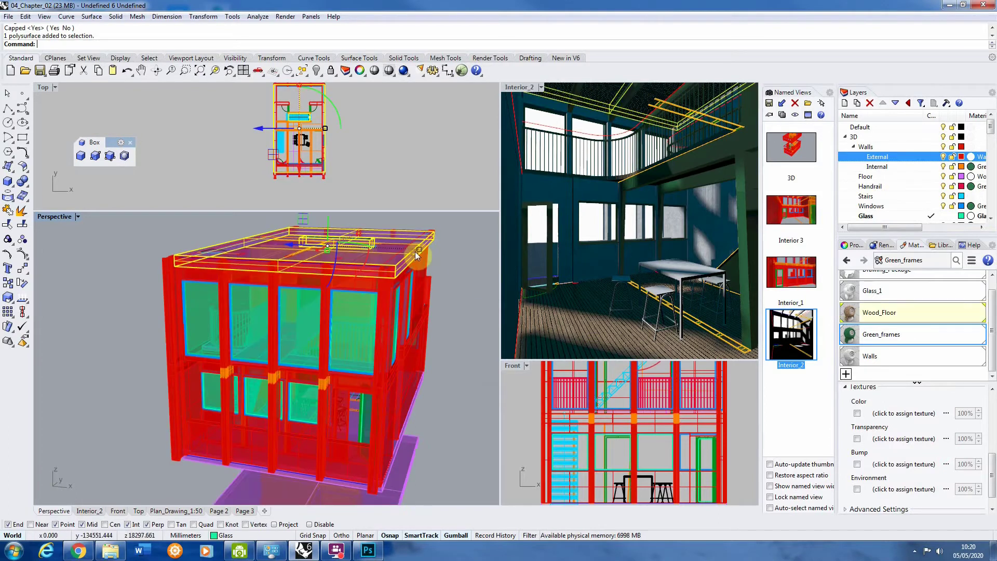
{"action": "left_click", "coordinate": [851, 245]}
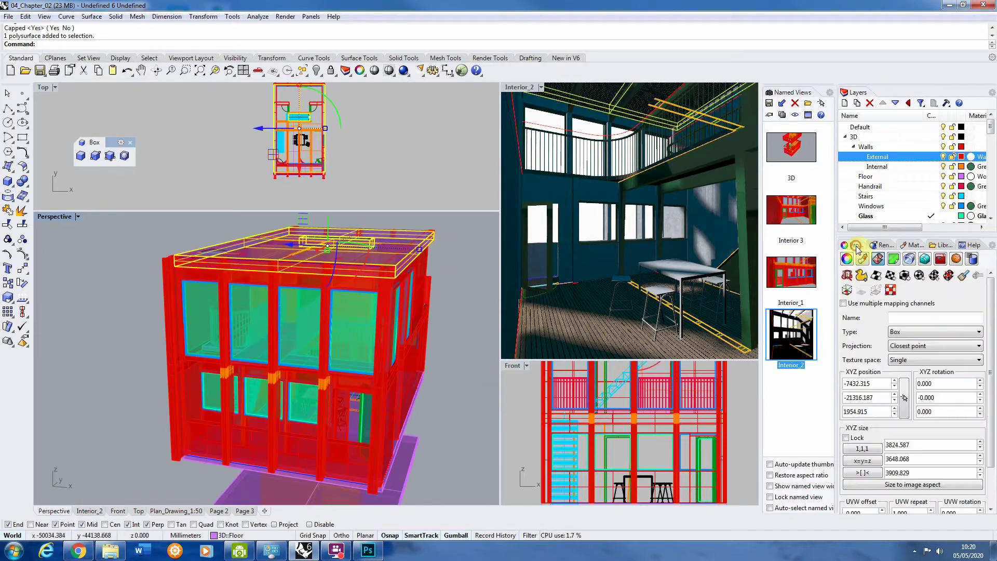
{"action": "left_click", "coordinate": [906, 278]}
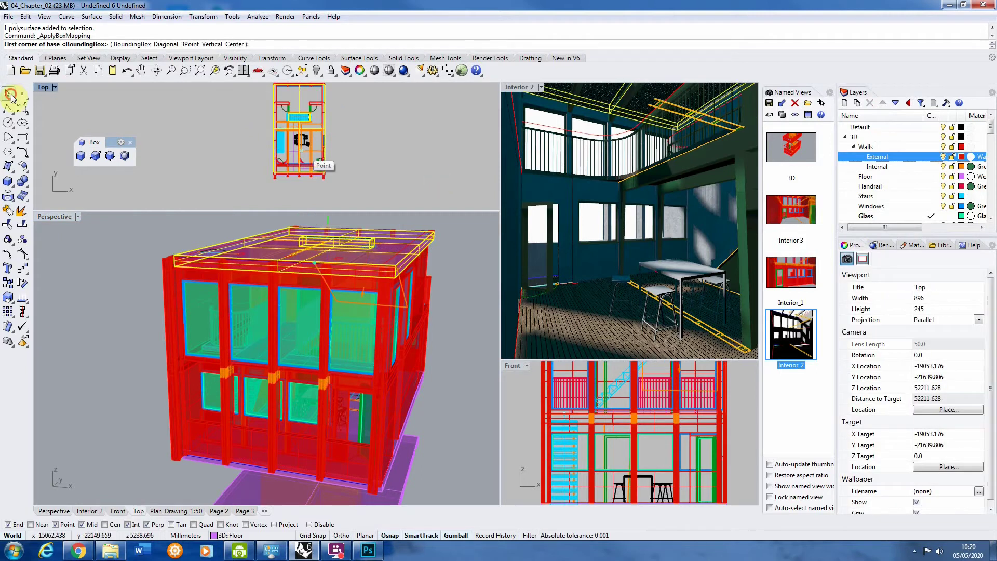
{"action": "left_click", "coordinate": [11, 96]}
Select the ground floor slab extrusion and check the size and rotation of its box texture mapping.
{"action": "left_click", "coordinate": [439, 400]}
{"action": "left_click", "coordinate": [401, 435]}
{"action": "left_click", "coordinate": [419, 423]}
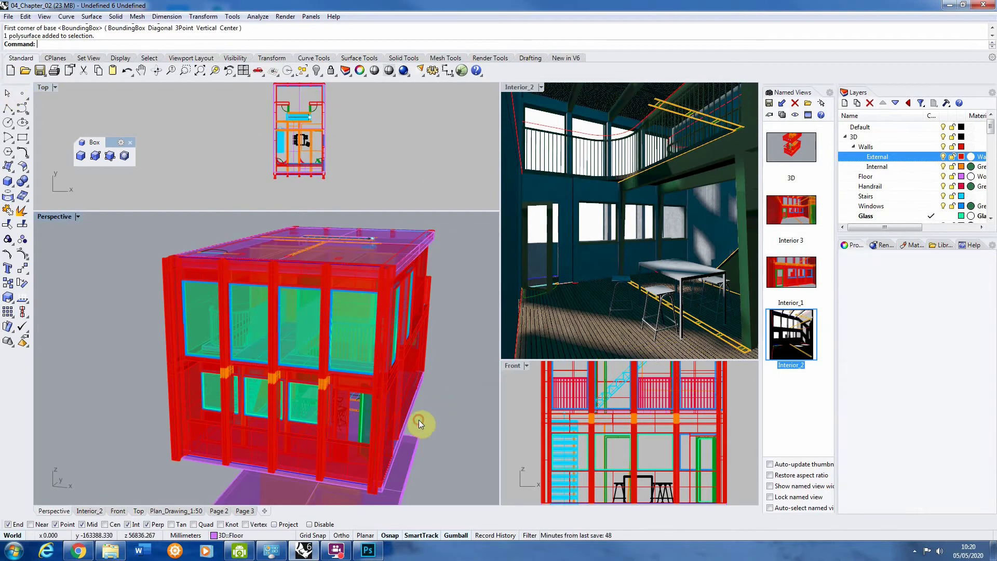
{"action": "right_click_drag", "start_coordinate": [416, 421], "coordinate": [421, 391]}
{"action": "left_click", "coordinate": [409, 428]}
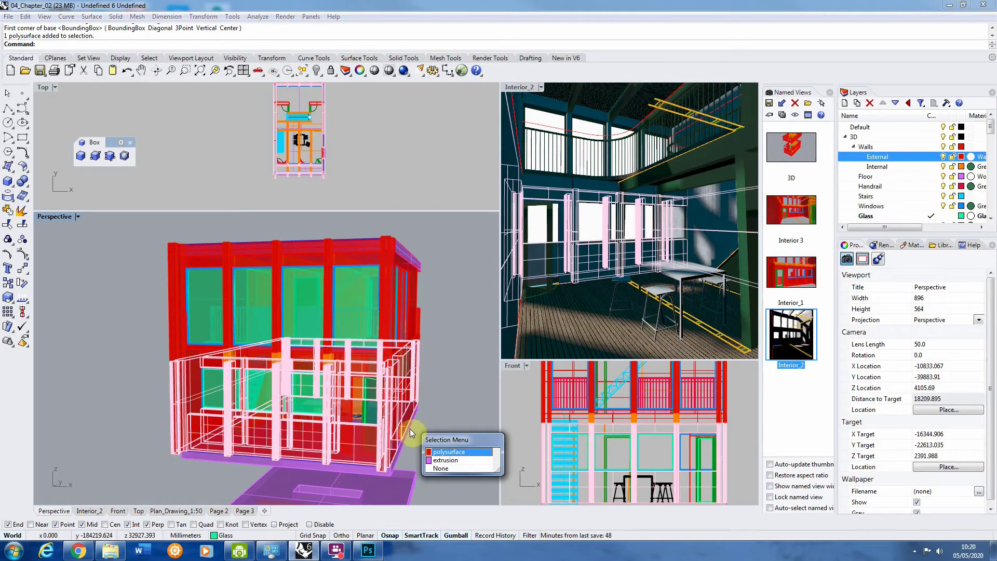
{"action": "key", "text": "Down"}
{"action": "key", "text": "Return"}
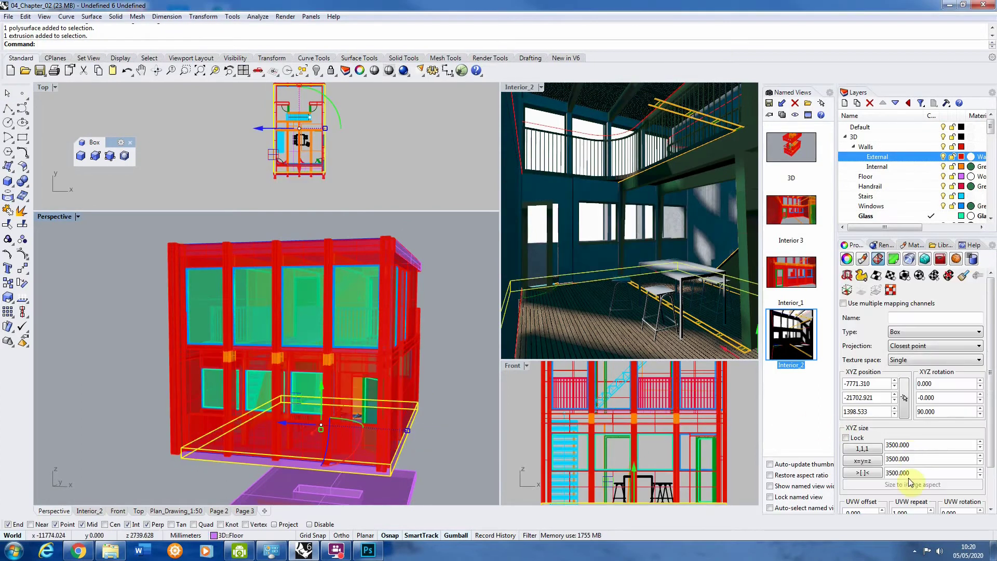
Set the Z rotation of the roof slab's box texture mapping to 90 degrees.
{"action": "left_click", "coordinate": [455, 247]}
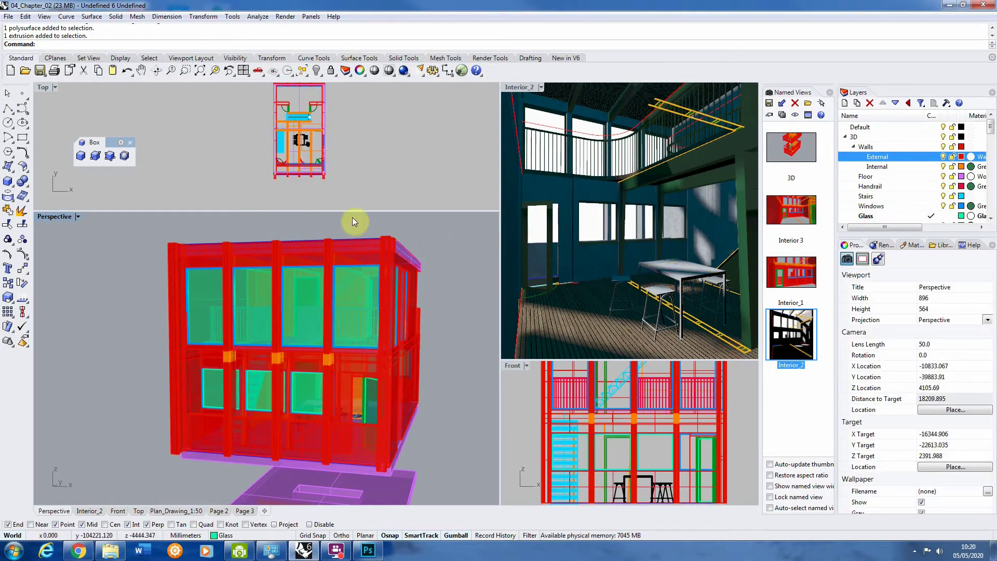
{"action": "right_click_drag", "start_coordinate": [351, 217], "coordinate": [351, 247]}
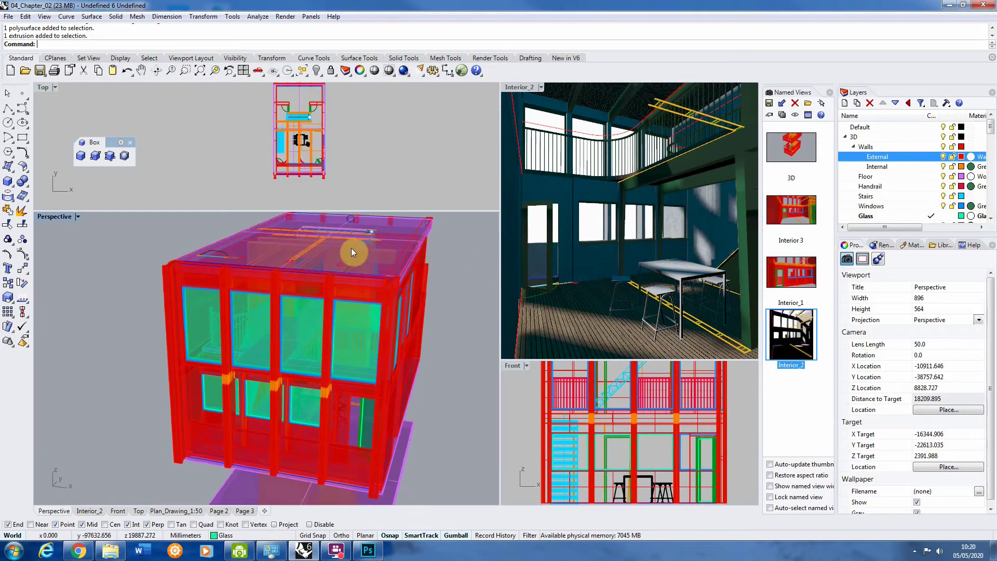
{"action": "left_click", "coordinate": [402, 222]}
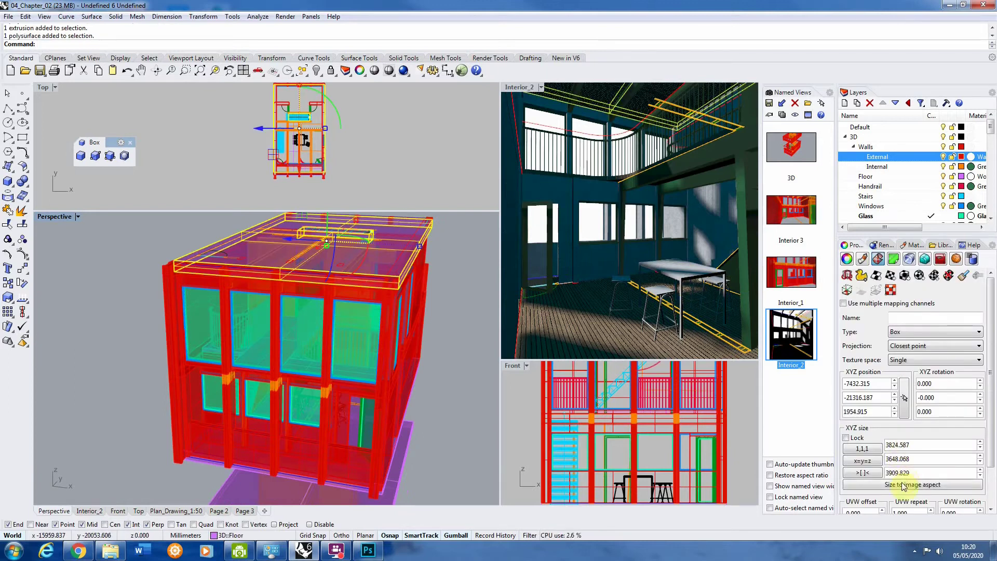
{"action": "double_click", "coordinate": [927, 411]}
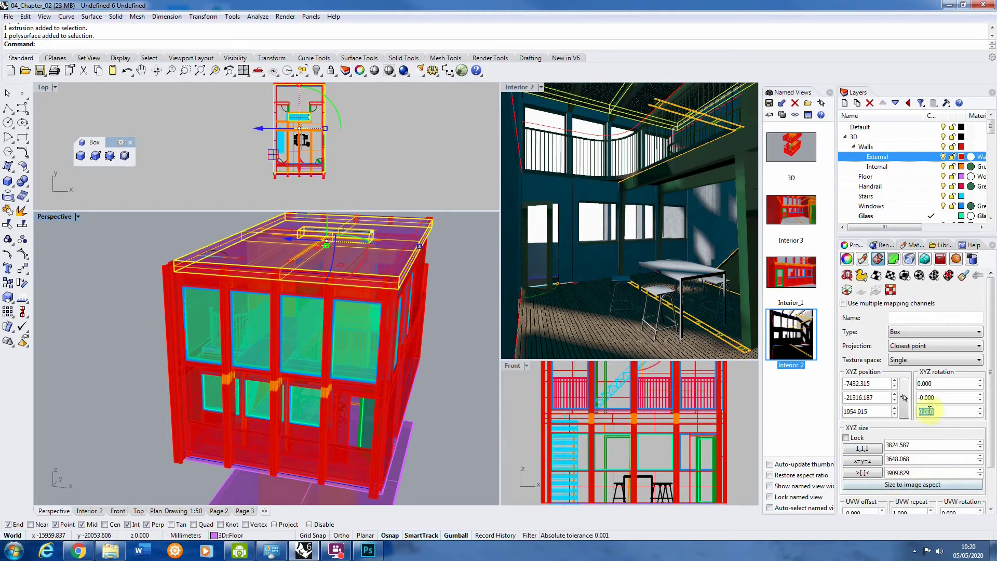
{"action": "type", "text": "90"}
{"action": "key", "text": "Return"}
{"action": "double_click", "coordinate": [947, 397]}
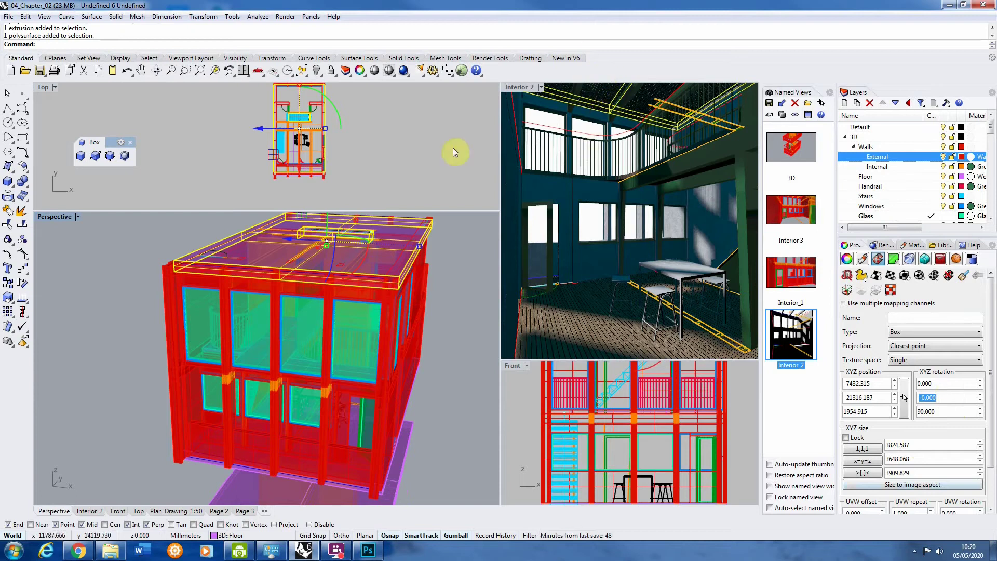
{"action": "left_click", "coordinate": [463, 269]}
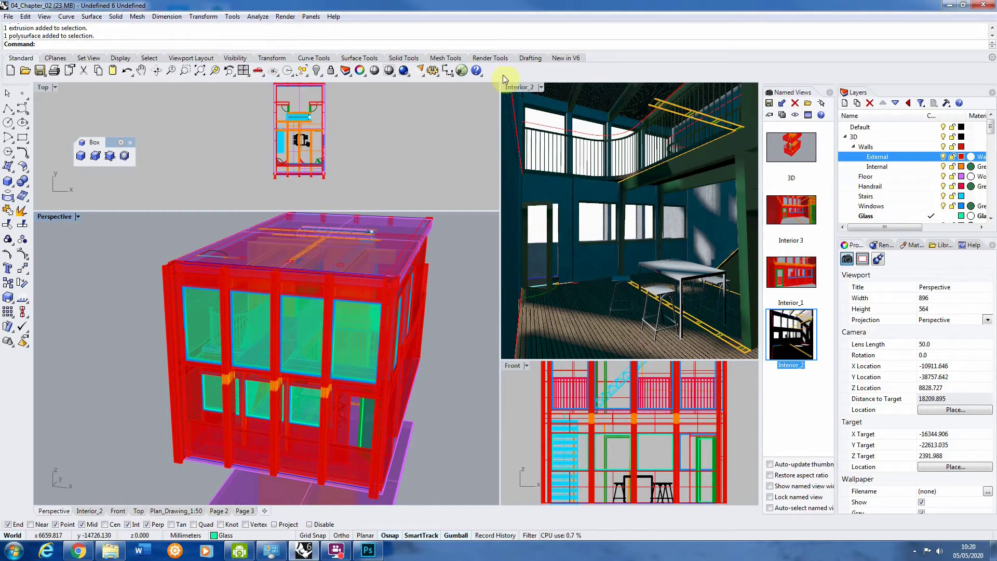
Render the Interior_2 view with the current materials and texture mapping.
{"action": "left_click", "coordinate": [596, 131]}
{"action": "left_click", "coordinate": [285, 16]}
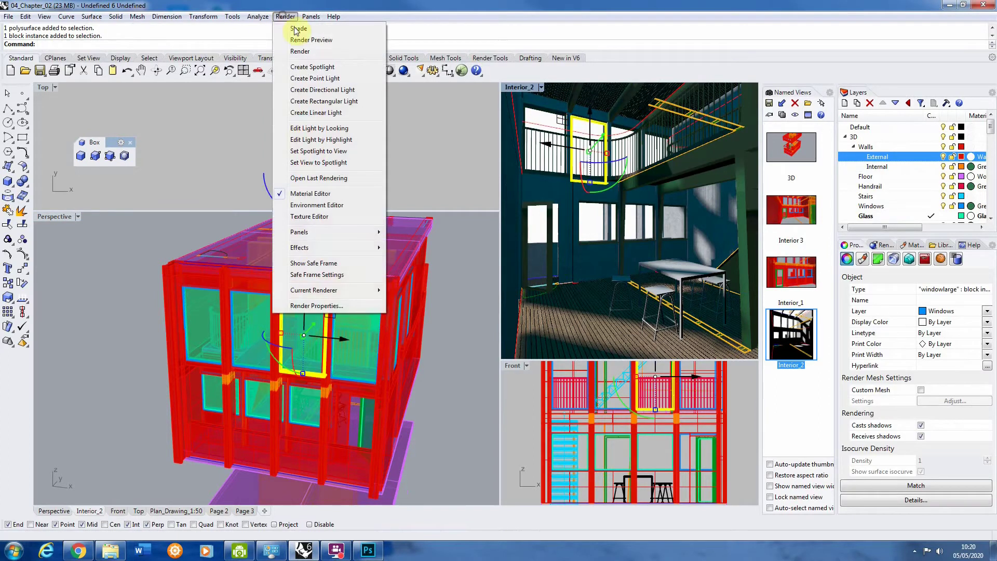
{"action": "left_click", "coordinate": [291, 38]}
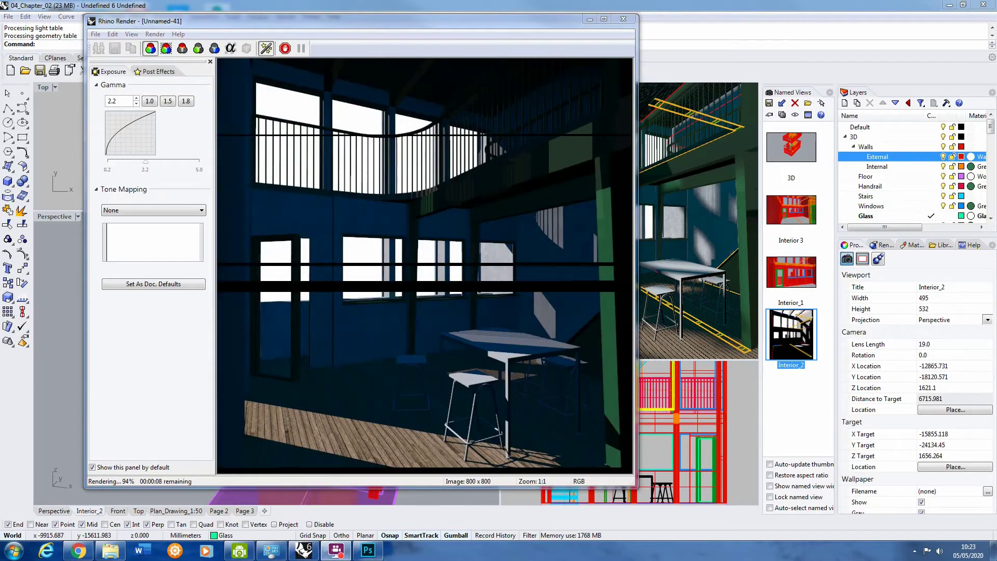
Examine the walls, windows, table and wood floor up close in the Interior_2 rendering.
{"action": "left_click_drag", "start_coordinate": [481, 24], "coordinate": [542, 40]}
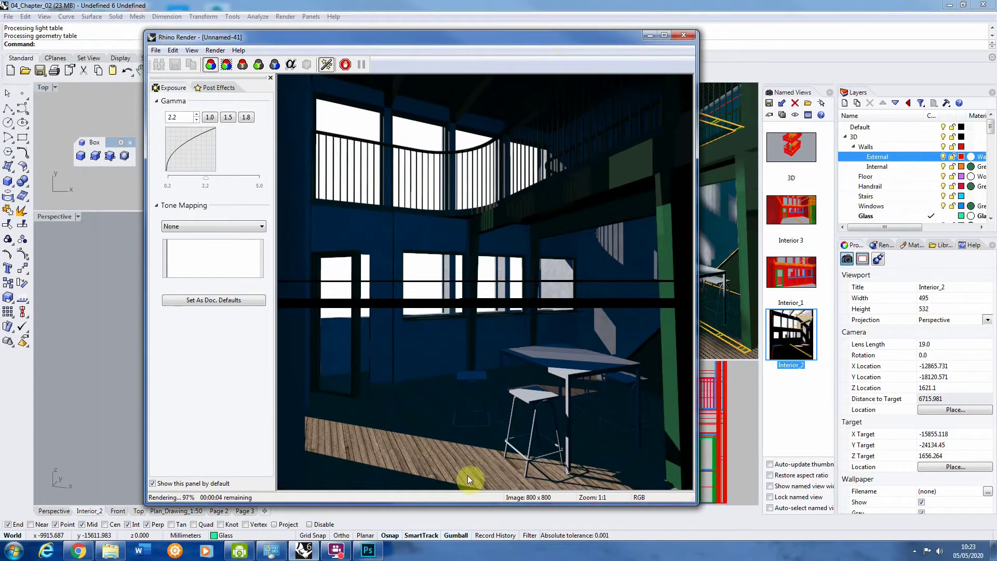
{"action": "scroll", "coordinate": [553, 276], "scroll_direction": "up", "scroll_amount": 1}
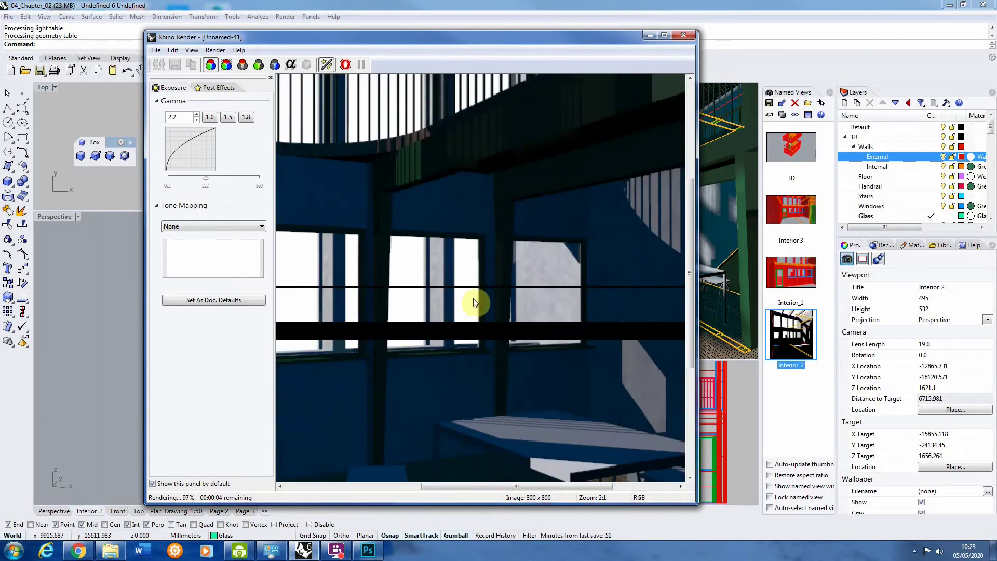
{"action": "scroll", "coordinate": [643, 238], "scroll_direction": "down", "scroll_amount": 1}
{"action": "scroll", "coordinate": [617, 247], "scroll_direction": "up", "scroll_amount": 2}
{"action": "scroll", "coordinate": [609, 307], "scroll_direction": "down", "scroll_amount": 2}
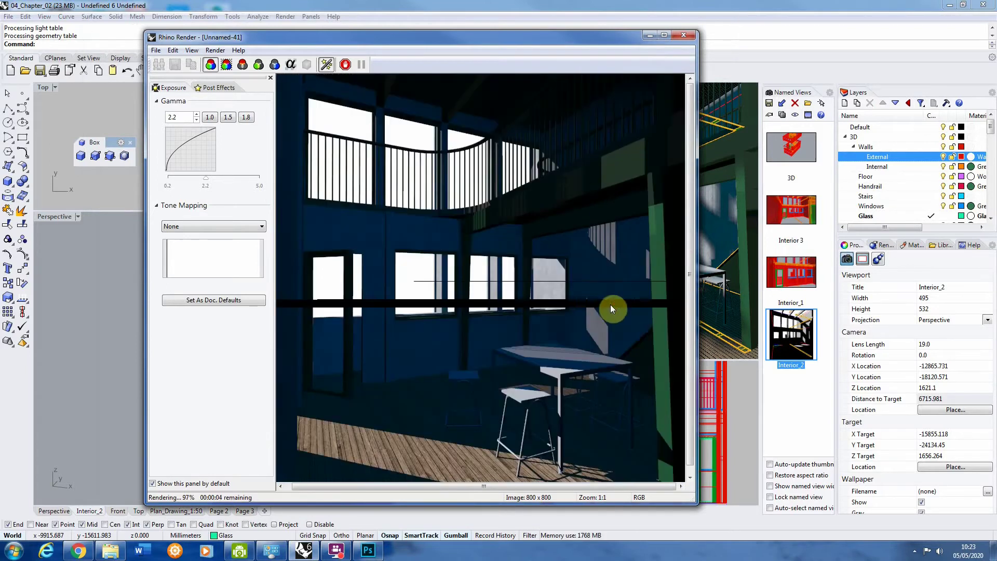
{"action": "scroll", "coordinate": [421, 309], "scroll_direction": "up", "scroll_amount": 1}
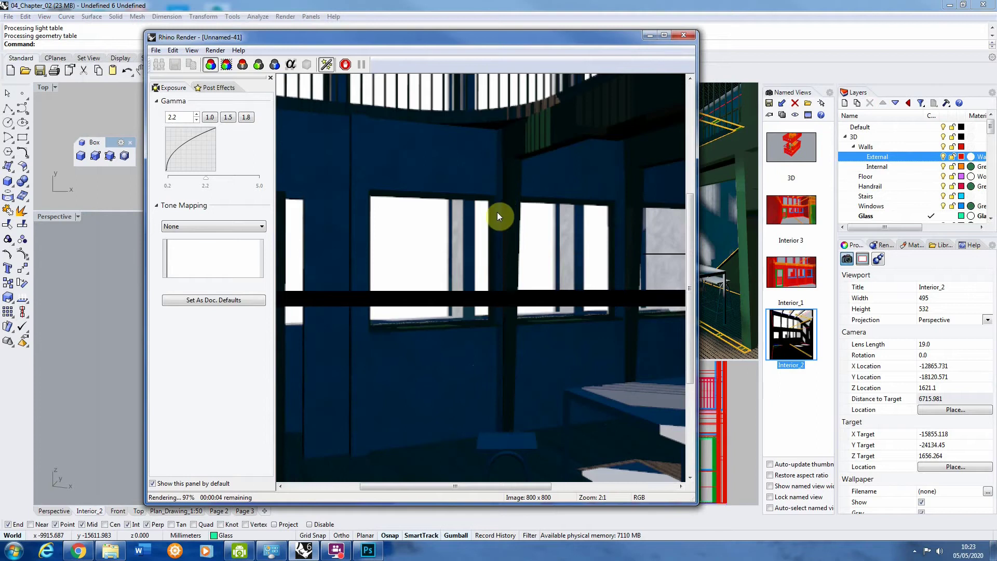
{"action": "scroll", "coordinate": [432, 294], "scroll_direction": "down", "scroll_amount": 1}
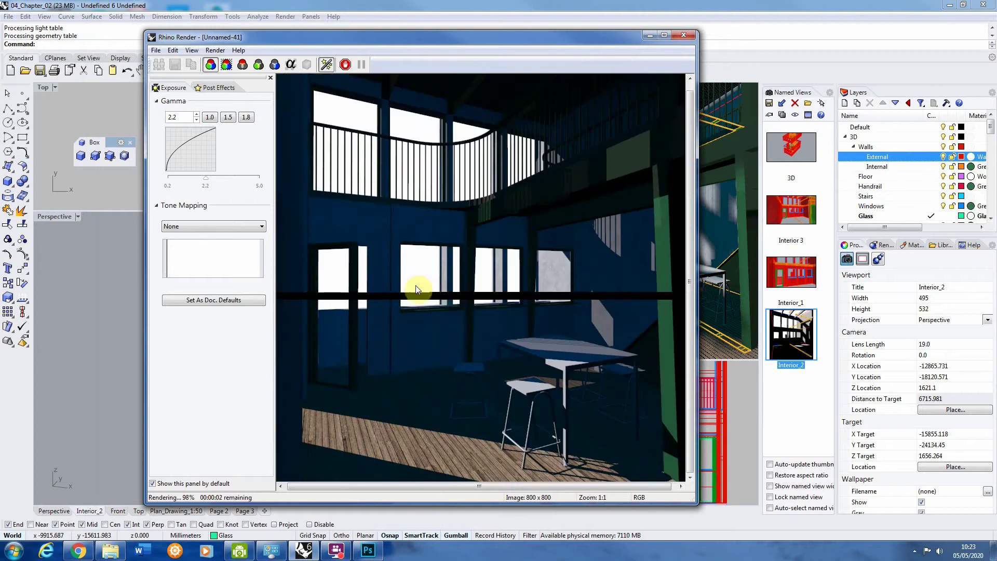